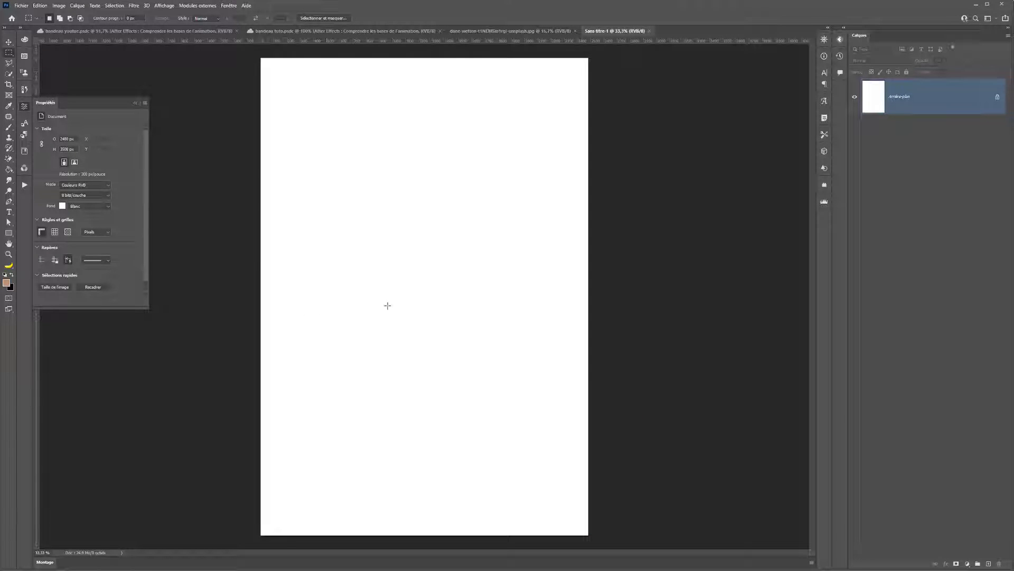
# - Add a solid colour fill layer in light peach (f4cdb1) over the white background
pyautogui.click(968, 563)
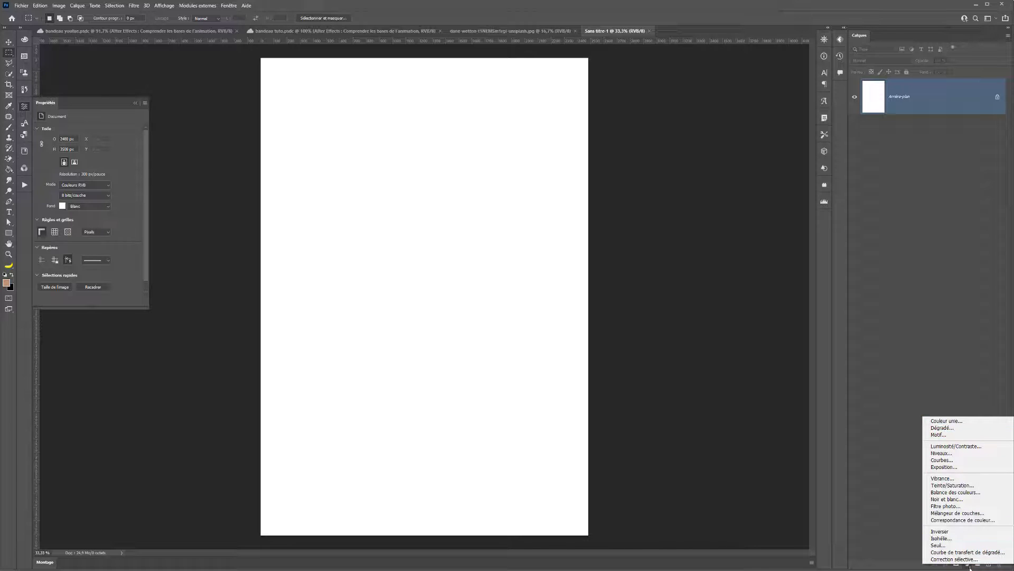
pyautogui.click(969, 565)
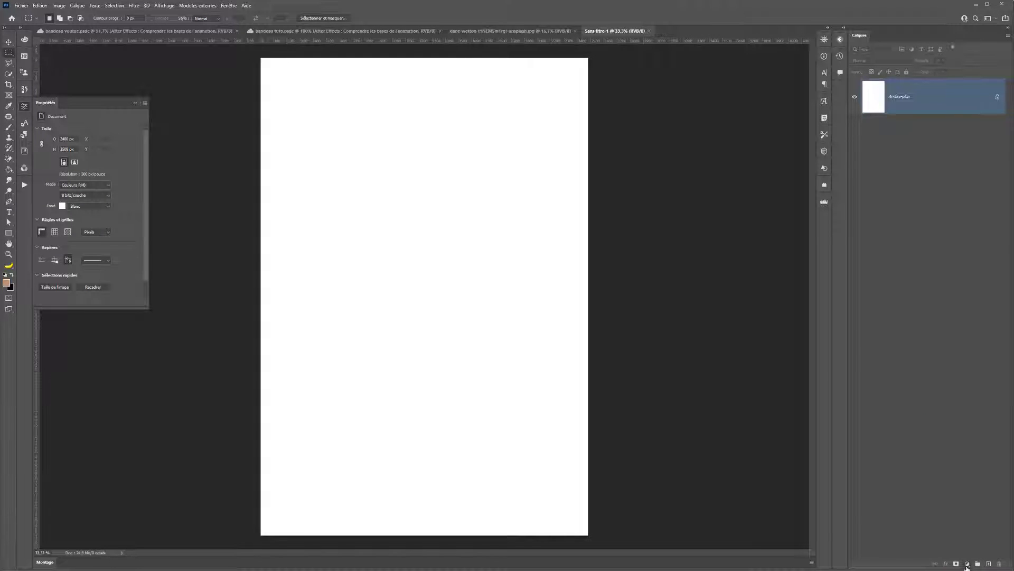
pyautogui.click(967, 566)
pyautogui.click(943, 421)
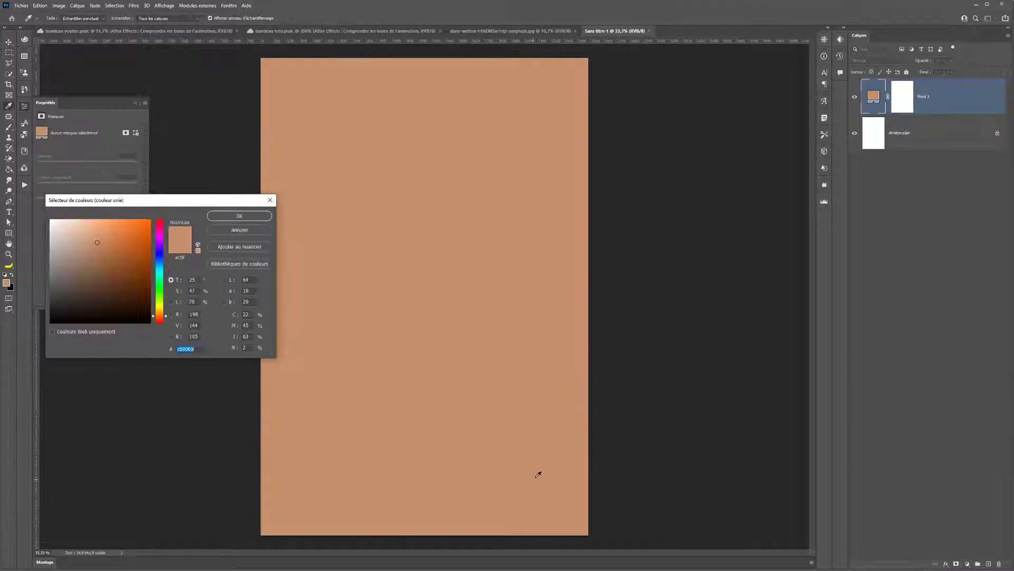
pyautogui.moveTo(74, 243)
pyautogui.mouseDown()
pyautogui.moveTo(94, 230)
pyautogui.moveTo(79, 223)
pyautogui.mouseUp()
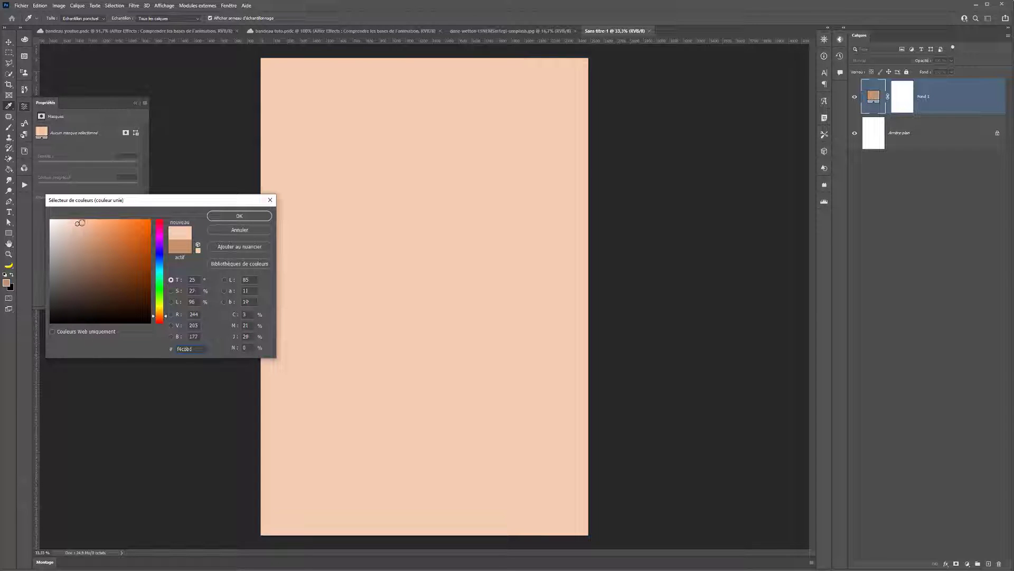
pyautogui.click(224, 215)
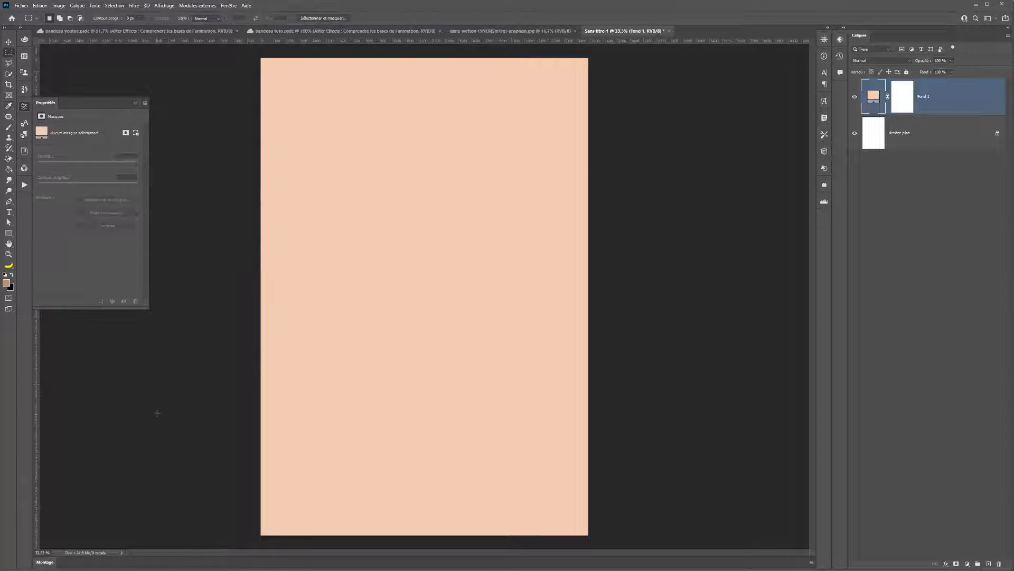
# - Create a new text layer on the page containing only the digit 1
pyautogui.click(9, 213)
pyautogui.click(370, 281)
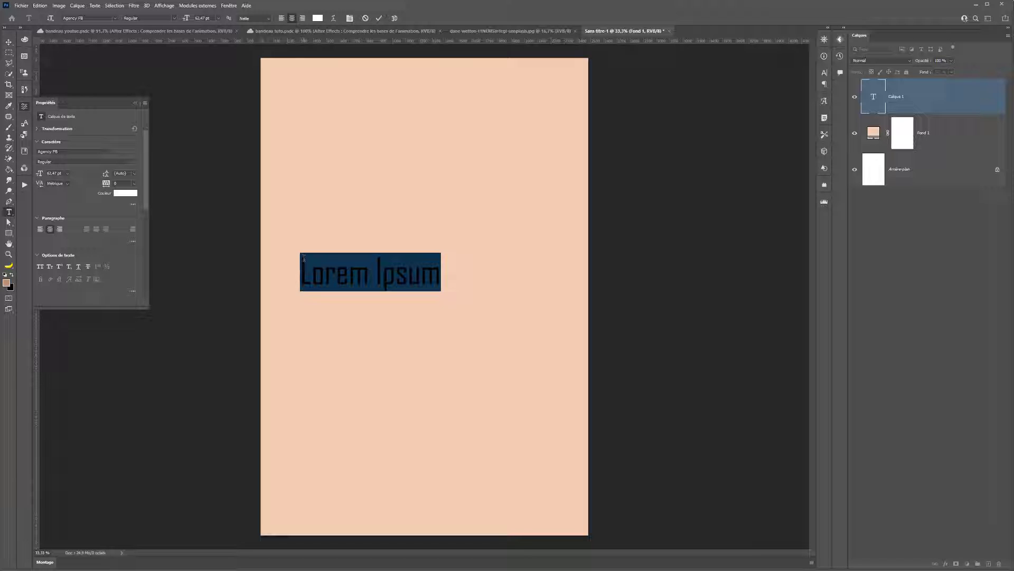
pyautogui.press('BackSpace')
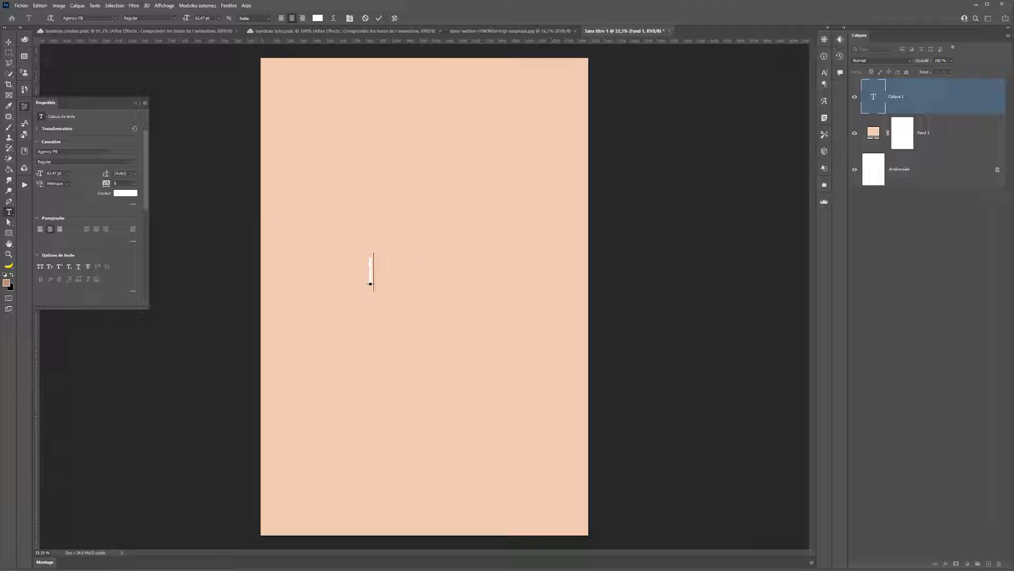
pyautogui.hotkey('ctrl', 'Return')
pyautogui.press('v')
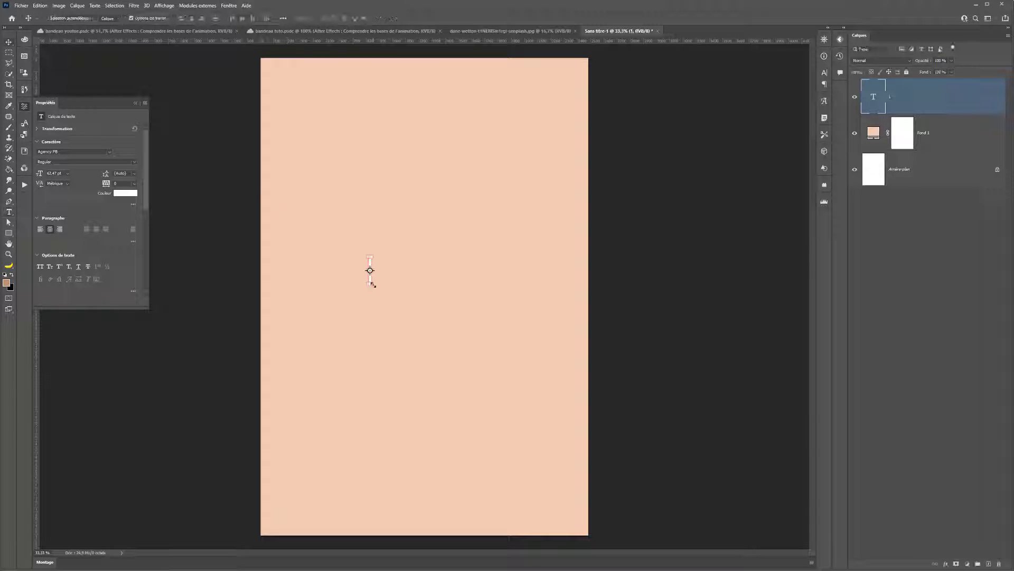
# - Enlarge the digit 1 to fill most of the page height and centre it on the page
pyautogui.moveTo(373, 285); pyautogui.dragTo(547, 512)
pyautogui.moveTo(401, 367); pyautogui.dragTo(401, 183)
pyautogui.moveTo(417, 135); pyautogui.dragTo(469, 56)
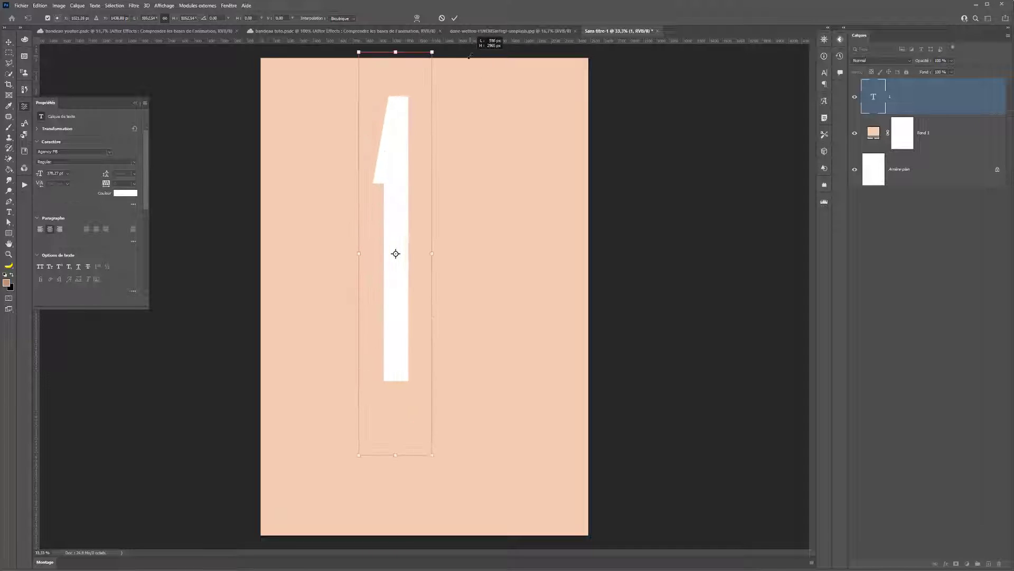
pyautogui.moveTo(413, 174); pyautogui.dragTo(446, 238)
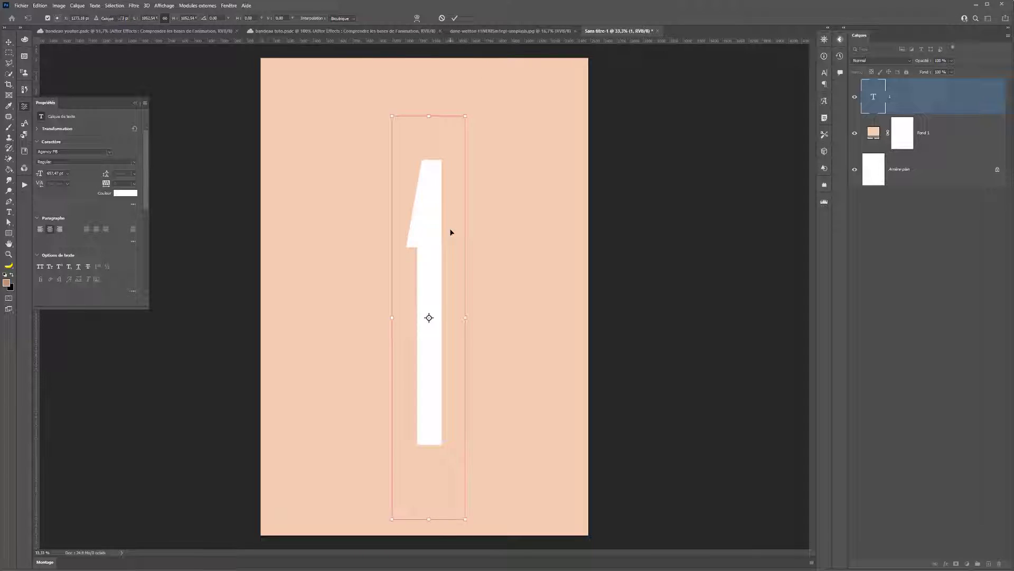
pyautogui.press('Return')
# - Browse through the installed fonts for the digit 1 and apply Barricada Pro Regular
pyautogui.press('t')
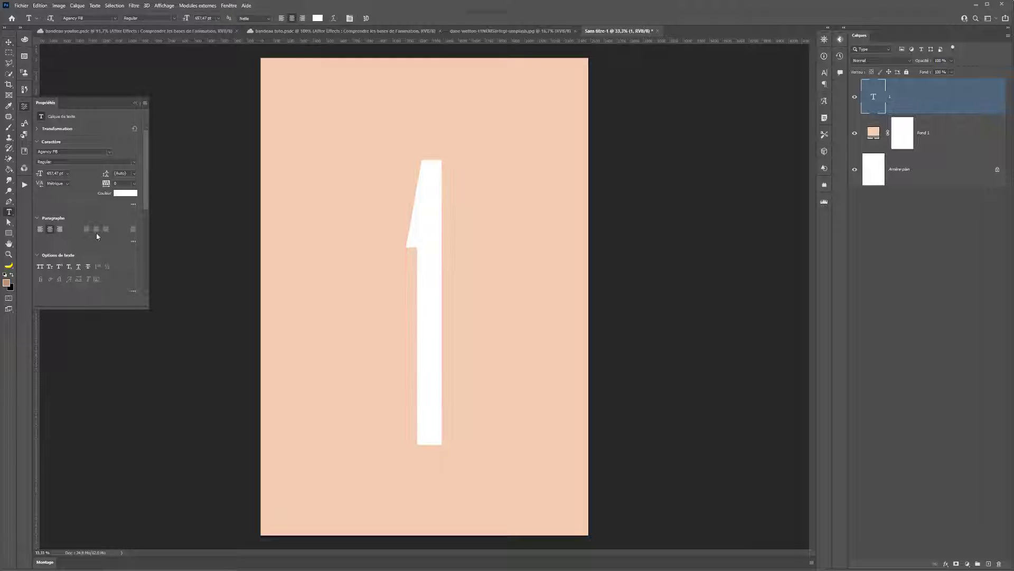
pyautogui.doubleClick(416, 262)
pyautogui.click(103, 18)
pyautogui.scroll(-1, 103, 18)
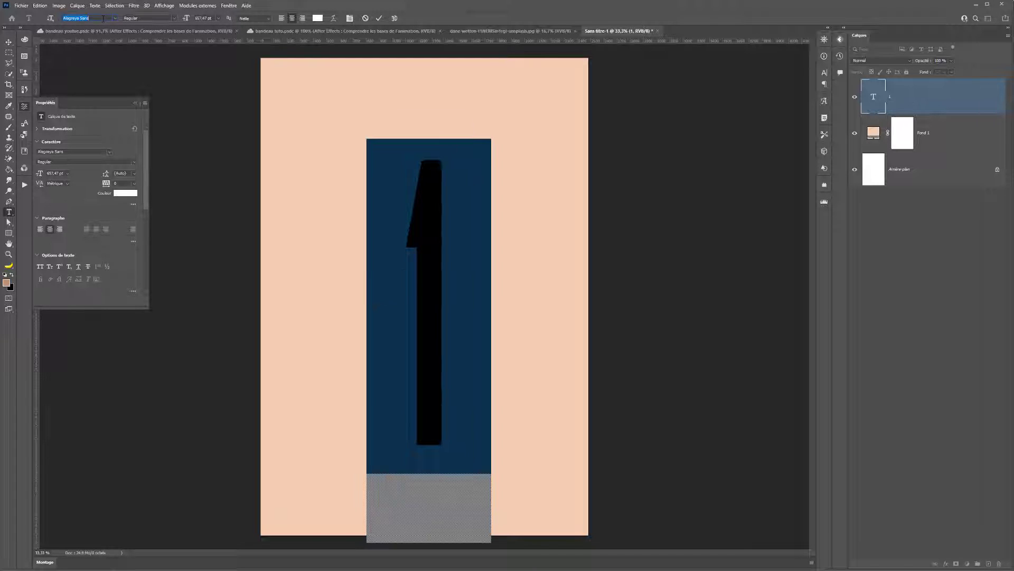
pyautogui.scroll(-5, 103, 18)
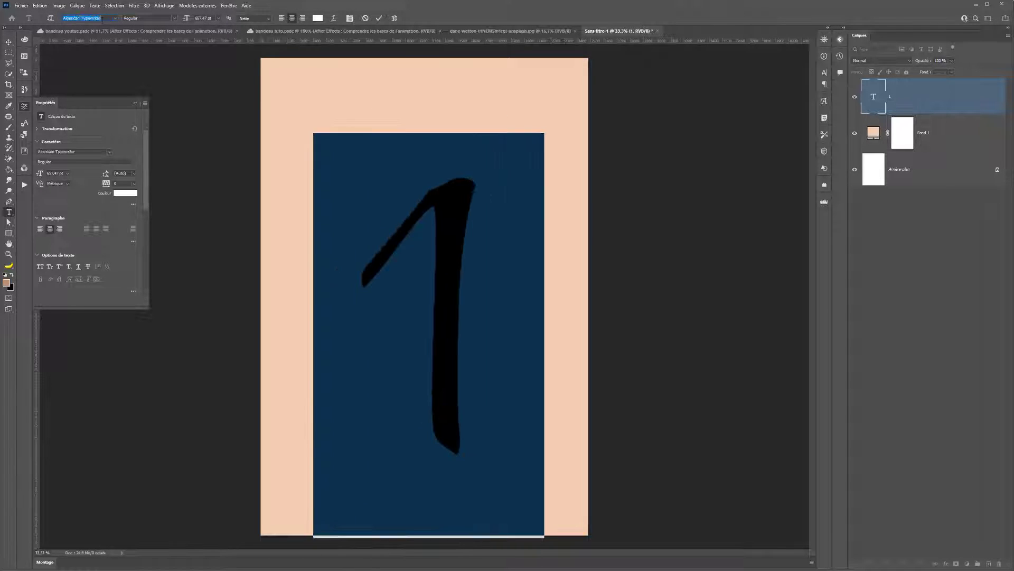
pyautogui.scroll(-4, 102, 19)
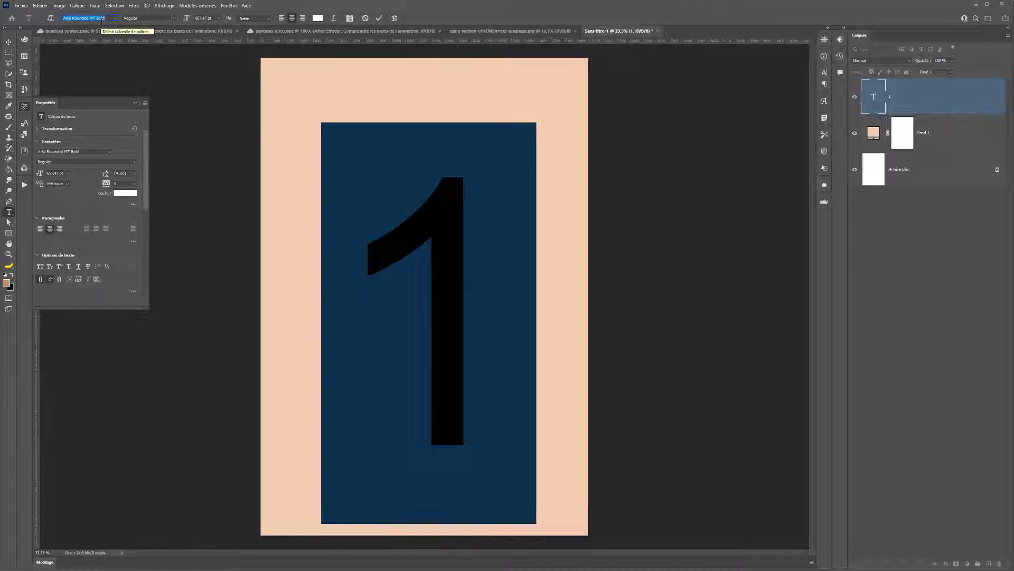
pyautogui.scroll(-1, 101, 21)
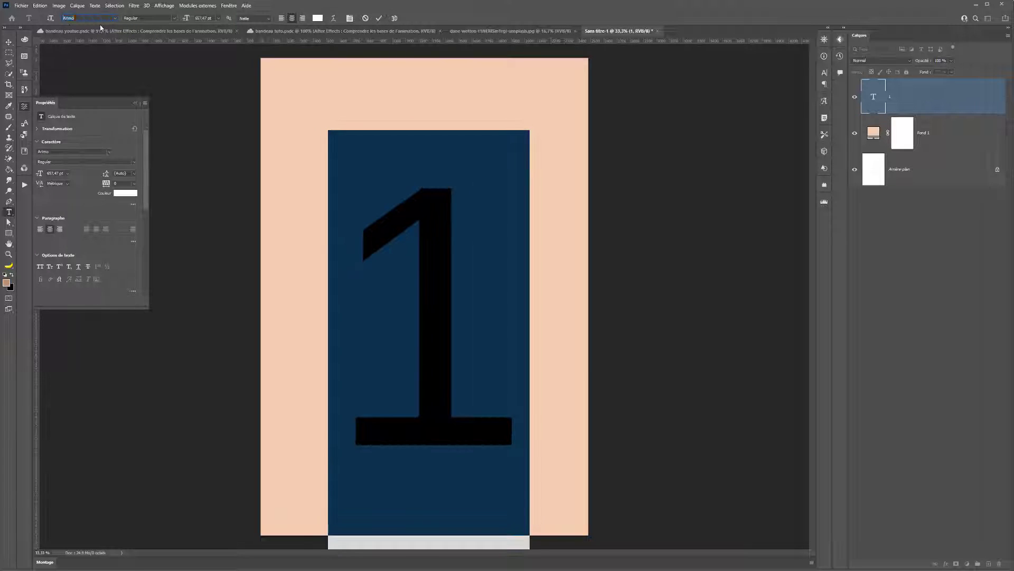
pyautogui.scroll(-4, 101, 27)
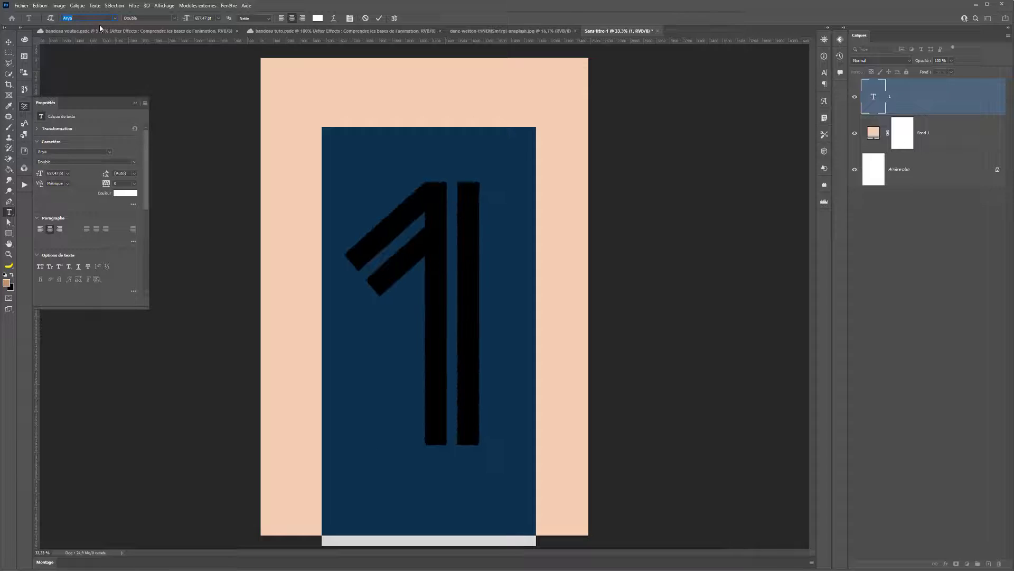
pyautogui.scroll(-1, 100, 27)
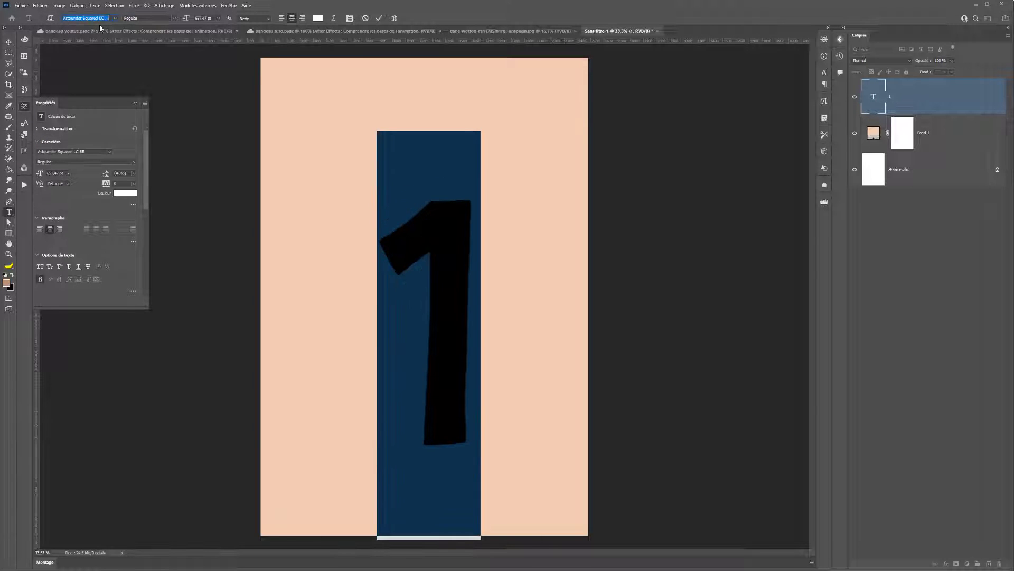
pyautogui.scroll(-1, 100, 27)
pyautogui.scroll(-4, 100, 27)
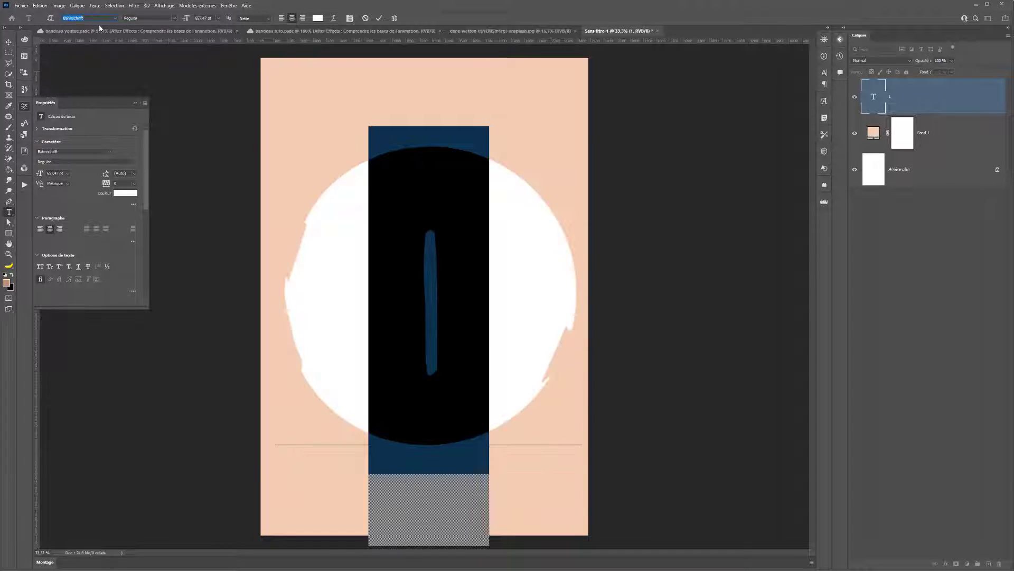
pyautogui.scroll(-4, 100, 25)
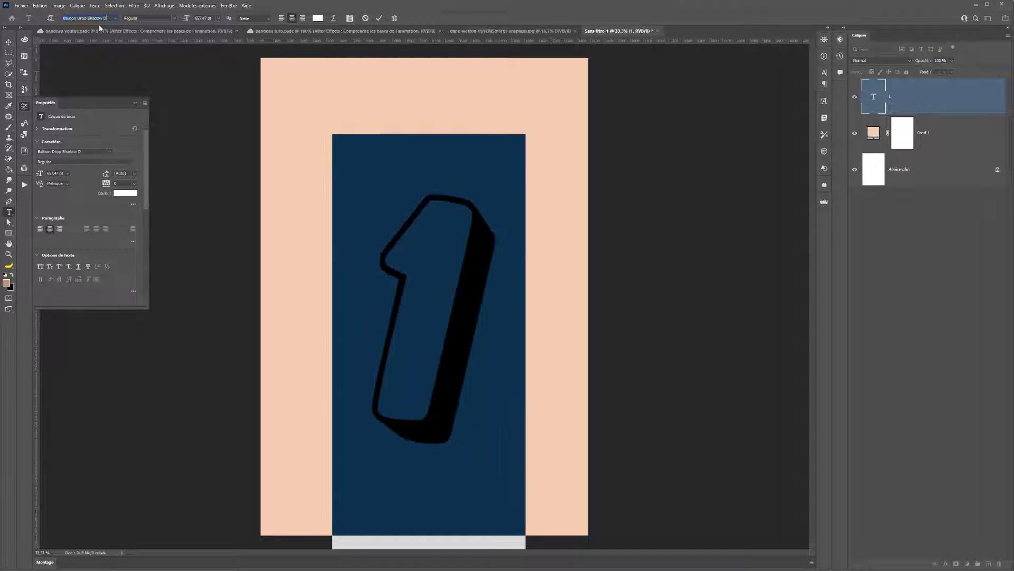
pyautogui.scroll(-4, 99, 25)
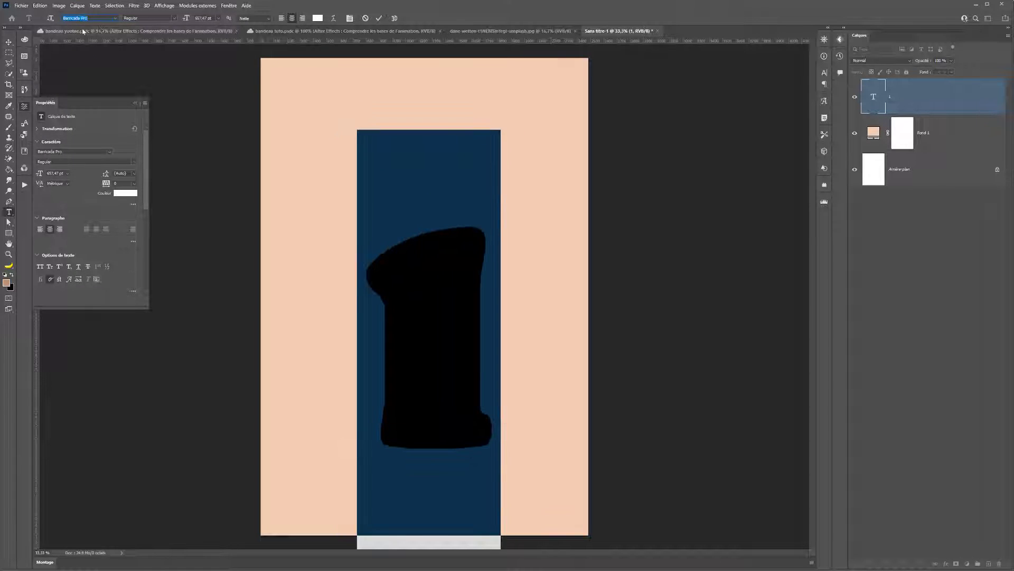
pyautogui.click(9, 42)
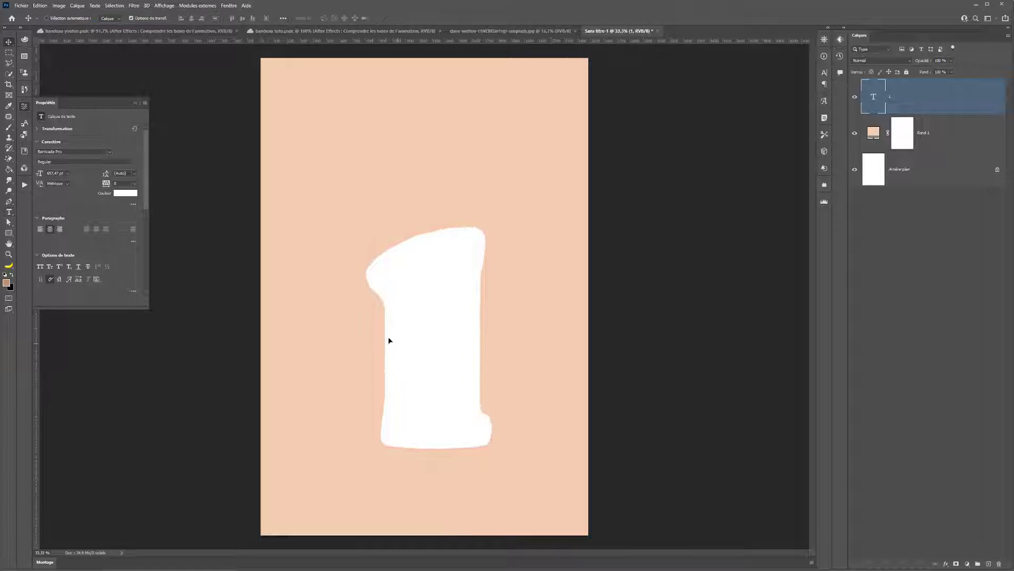
# - Move the digit 1 up to the middle of the page and set its text colour to black (000000)
pyautogui.moveTo(389, 339); pyautogui.dragTo(387, 316)
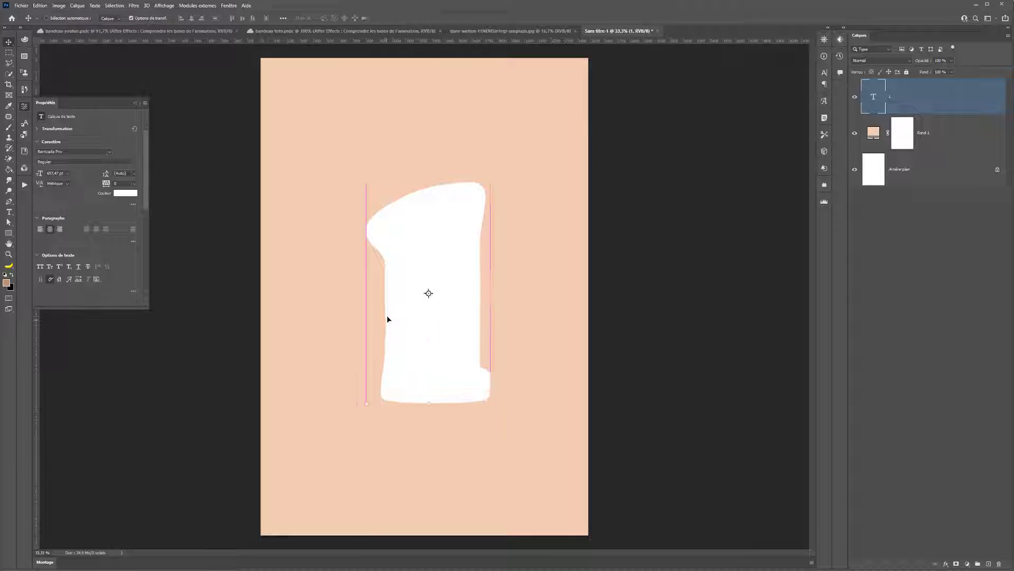
pyautogui.click(120, 196)
pyautogui.write('000000')
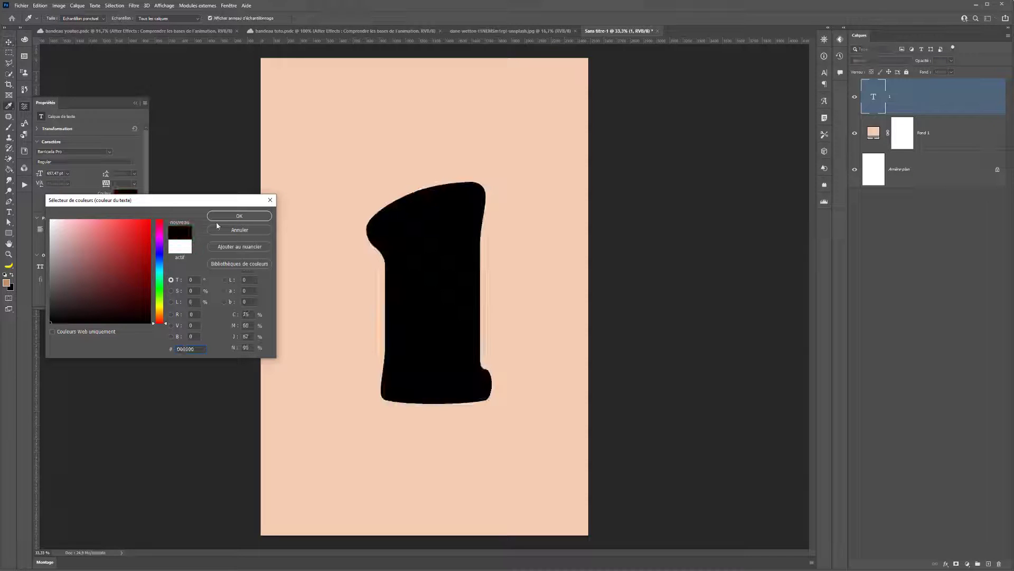
pyautogui.press('Return')
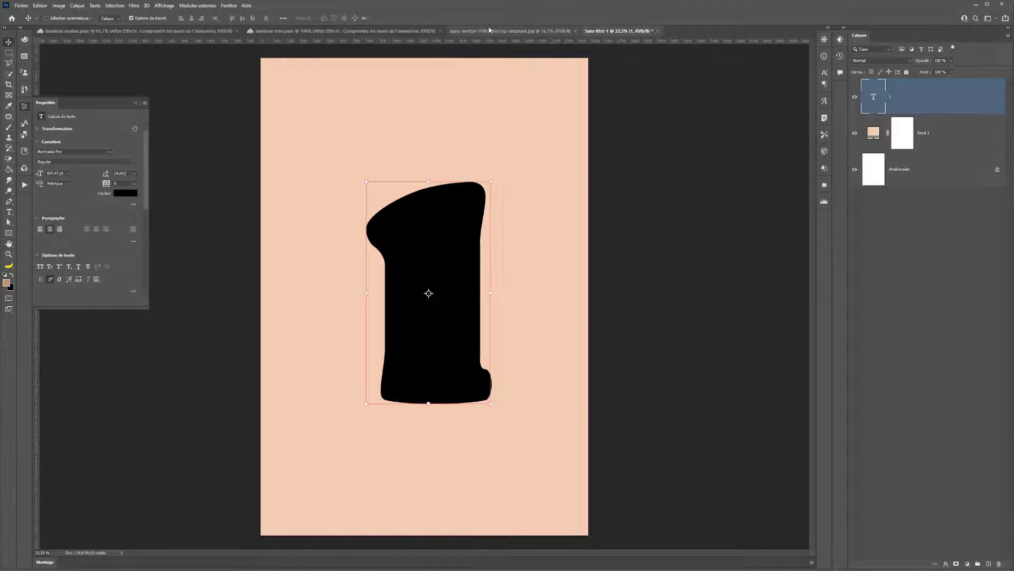
# - Copy a rectangular area around the seated woman from the yoga photo and paste it into the poster document
pyautogui.click(490, 30)
pyautogui.click(8, 53)
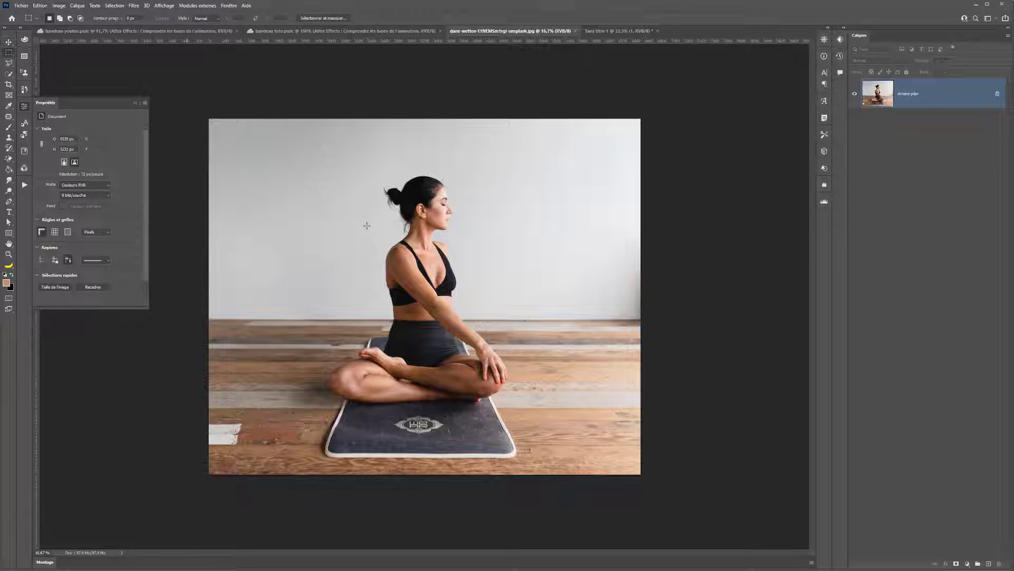
pyautogui.moveTo(320, 167); pyautogui.dragTo(534, 426)
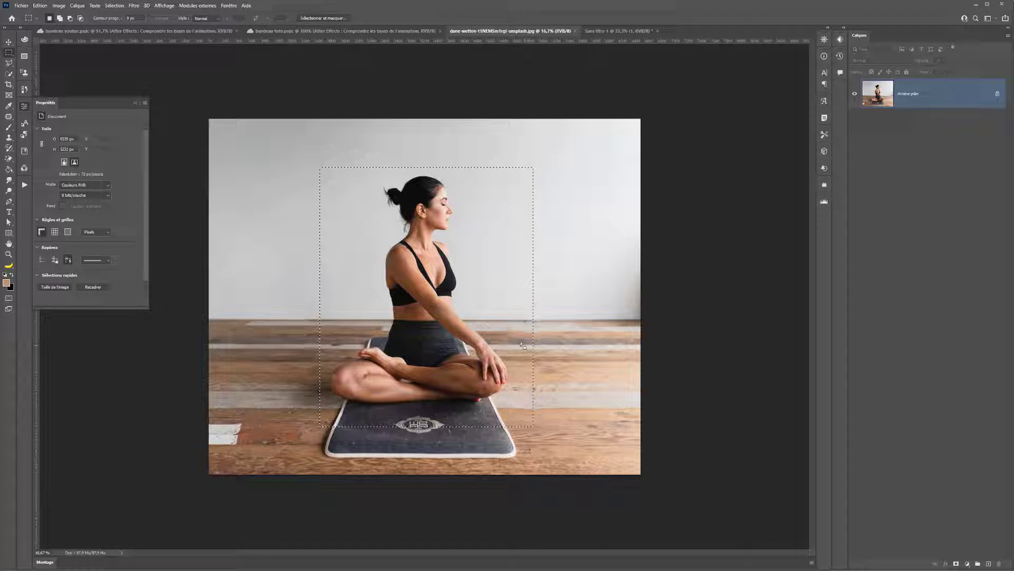
pyautogui.click(614, 33)
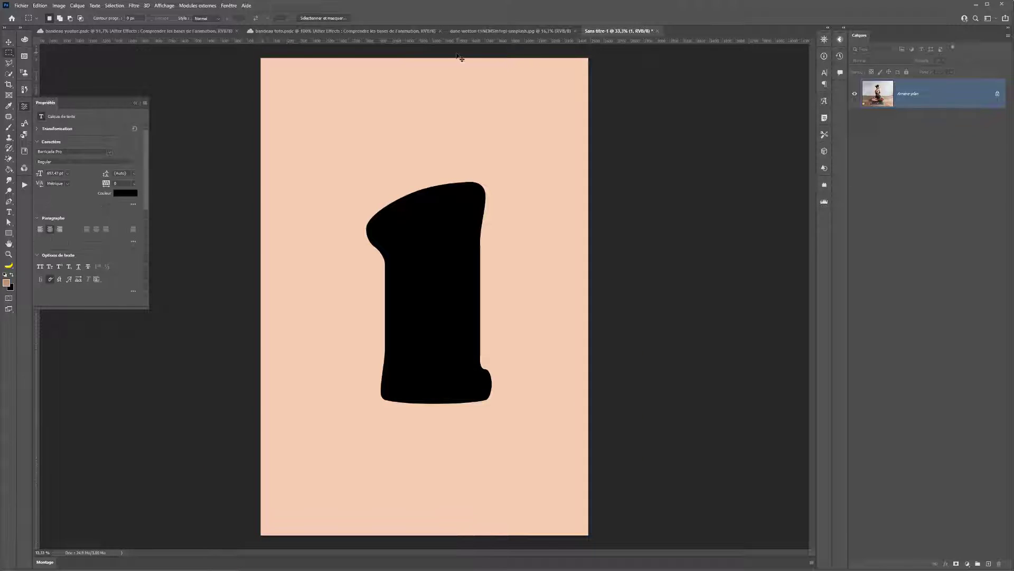
pyautogui.hotkey('ctrl', 'v')
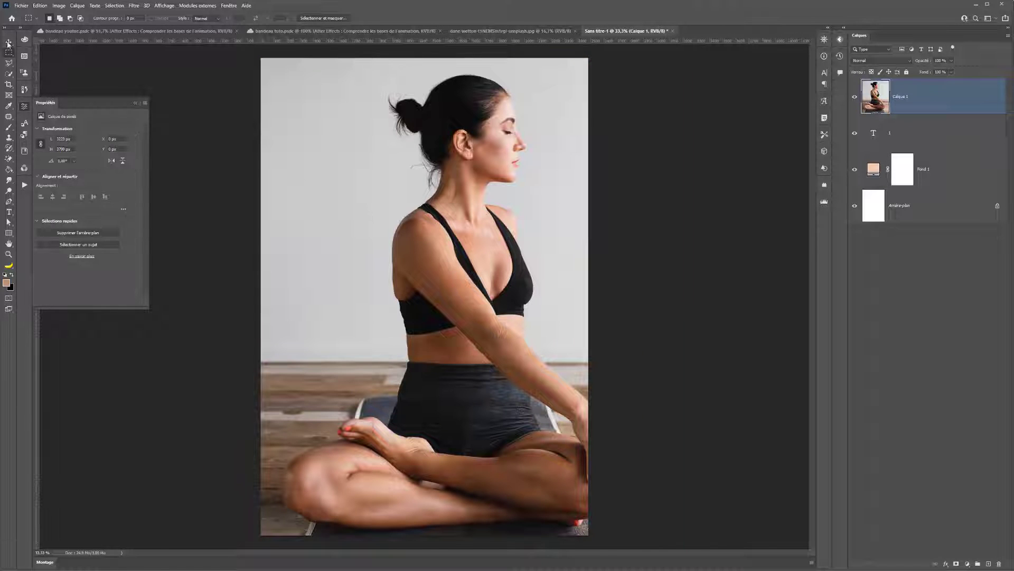
# - Scale the pasted photo down to about 1625 px wide and place it over the digit 1
pyautogui.hotkey('ctrl', 't')
pyautogui.moveTo(260, 58); pyautogui.dragTo(387, 165)
pyautogui.press('Return')
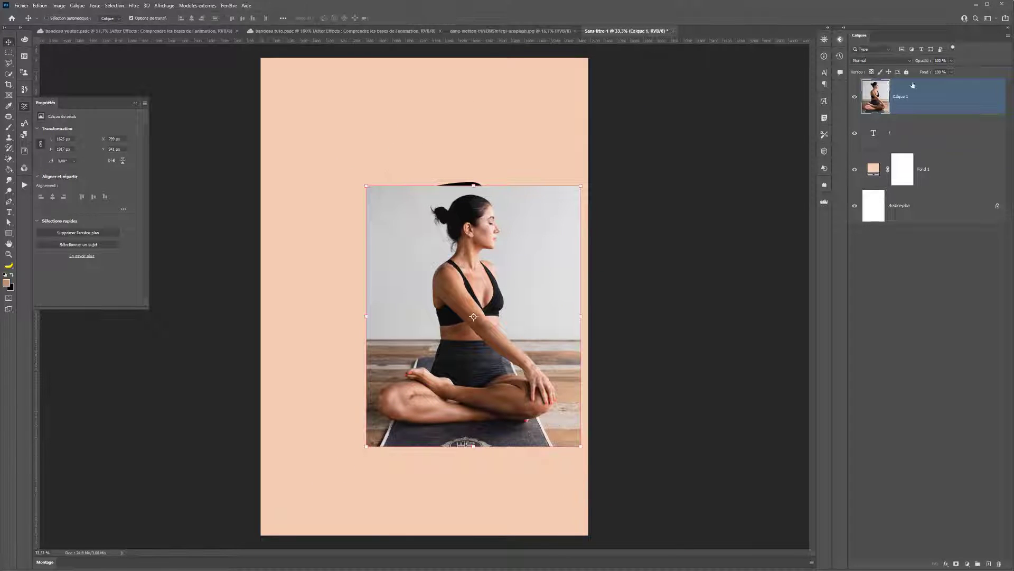
# - Lower the photo layer's opacity, shrink the photo to about 1536 px wide and align the woman's body over the digit 1
pyautogui.moveTo(952, 60); pyautogui.dragTo(936, 69)
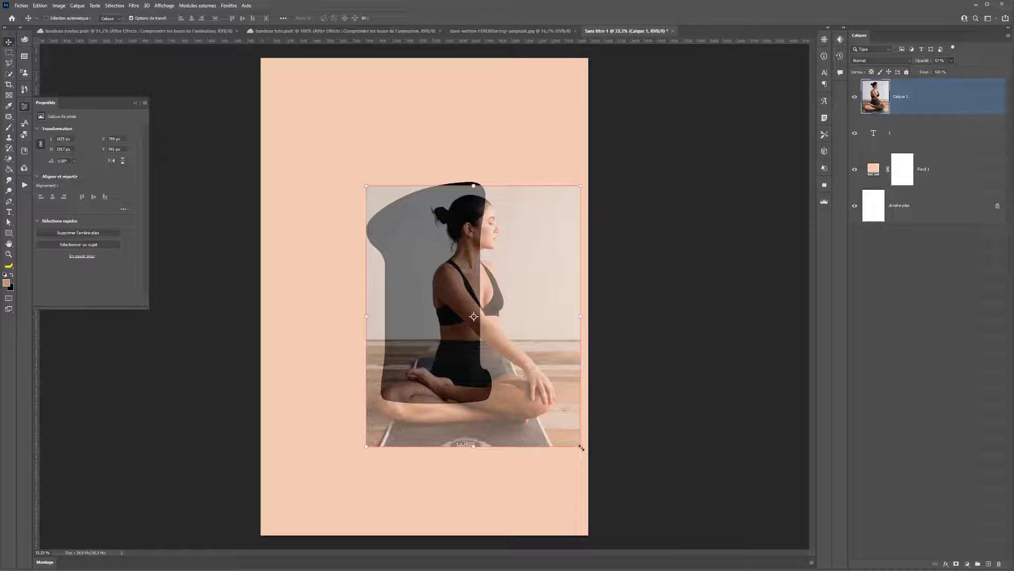
pyautogui.moveTo(581, 446)
pyautogui.mouseDown()
pyautogui.moveTo(566, 417)
pyautogui.moveTo(574, 441)
pyautogui.moveTo(569, 432)
pyautogui.mouseUp()
pyautogui.moveTo(540, 401); pyautogui.dragTo(540, 364)
pyautogui.moveTo(456, 254)
pyautogui.mouseDown()
pyautogui.moveTo(441, 251)
pyautogui.moveTo(447, 259)
pyautogui.mouseUp()
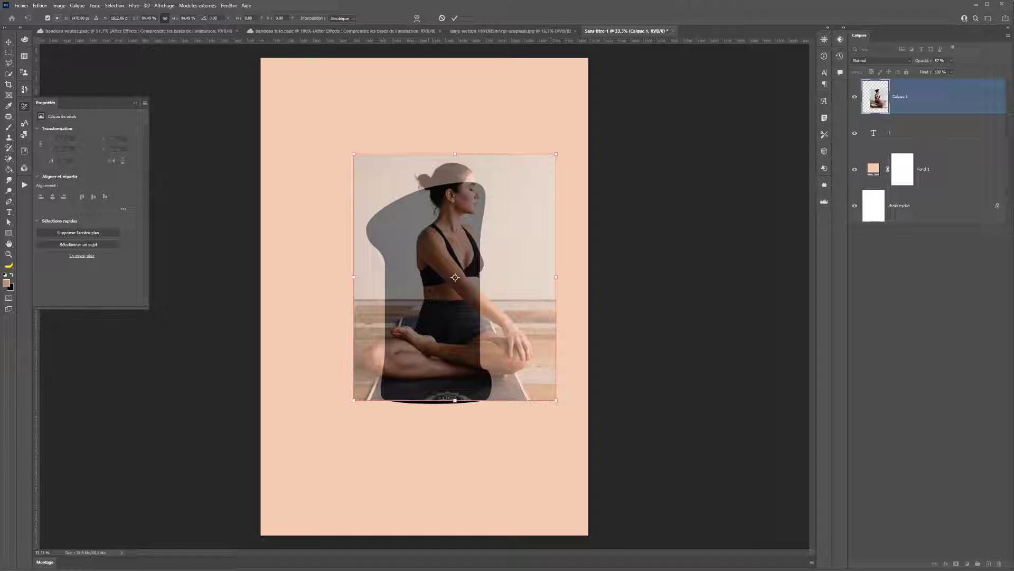
pyautogui.press('Return')
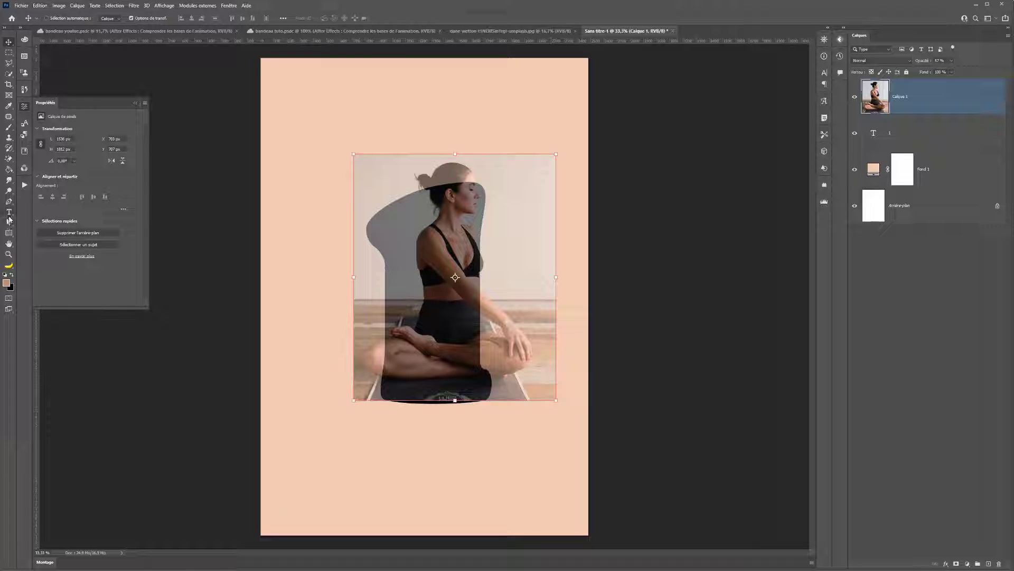
# - Change the font of the digit 1 to Berlin Sans FB
pyautogui.click(10, 212)
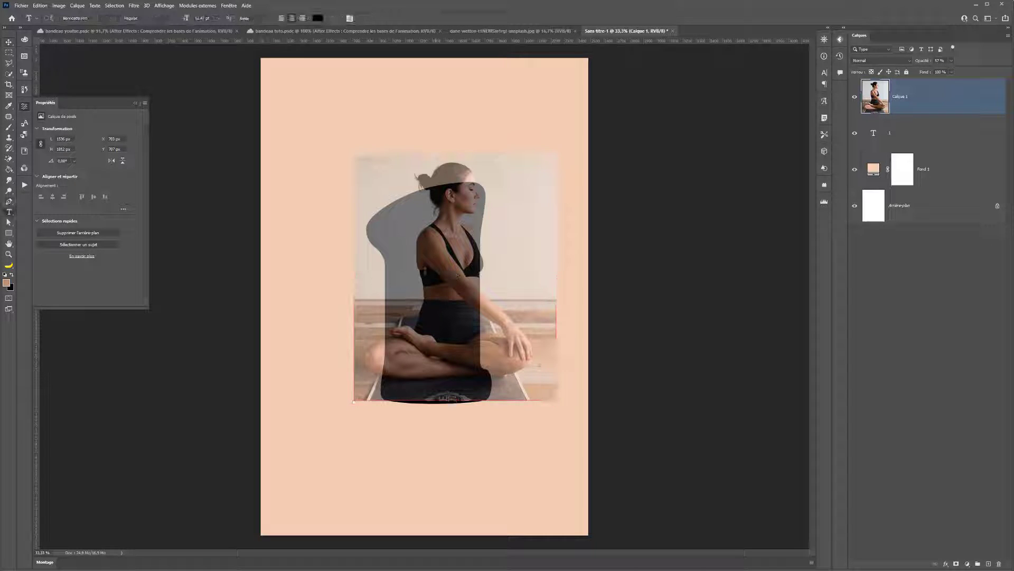
pyautogui.doubleClick(457, 275)
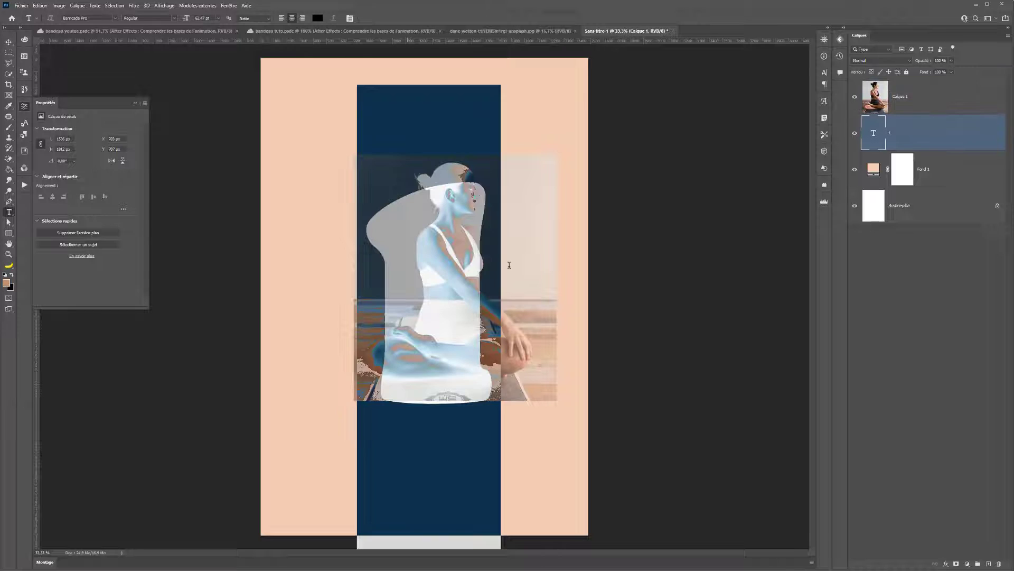
pyautogui.click(100, 19)
pyautogui.press('Down')
pyautogui.press('Down')
pyautogui.press('Down')
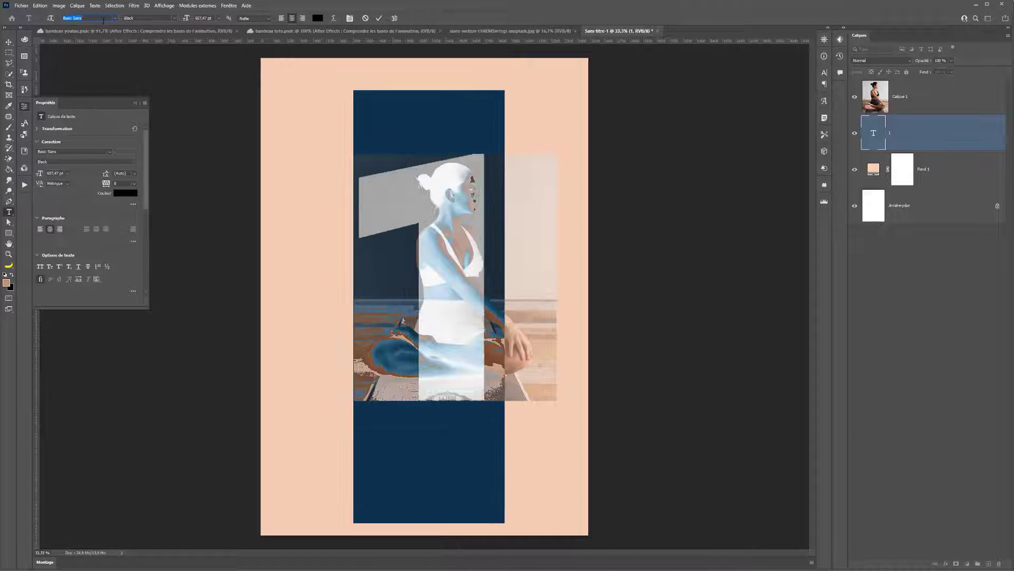
pyautogui.press('Down')
pyautogui.press('Down')
pyautogui.press('Down')
pyautogui.press('Down')
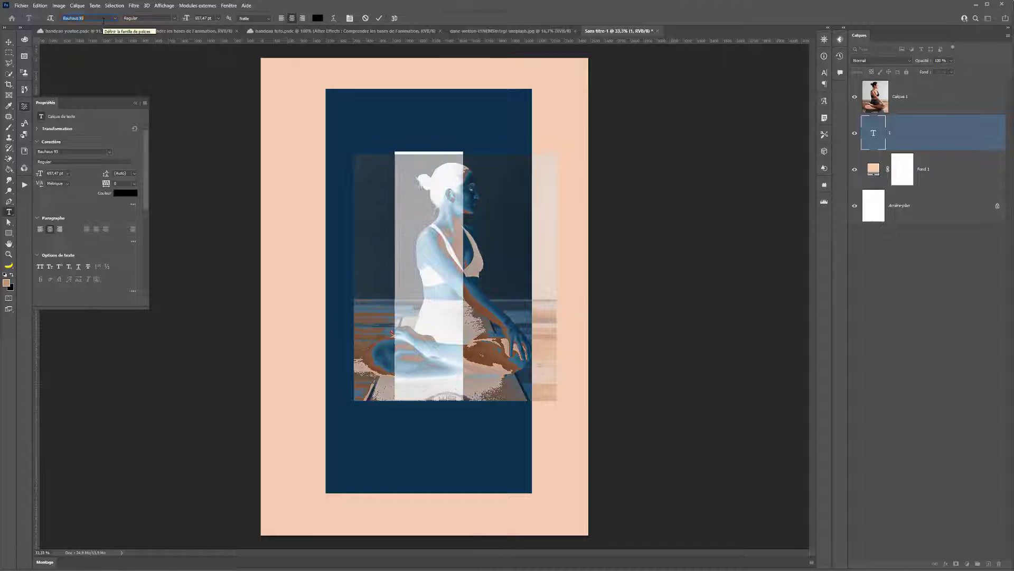
pyautogui.press('Down')
pyautogui.press('Down')
pyautogui.press('Down')
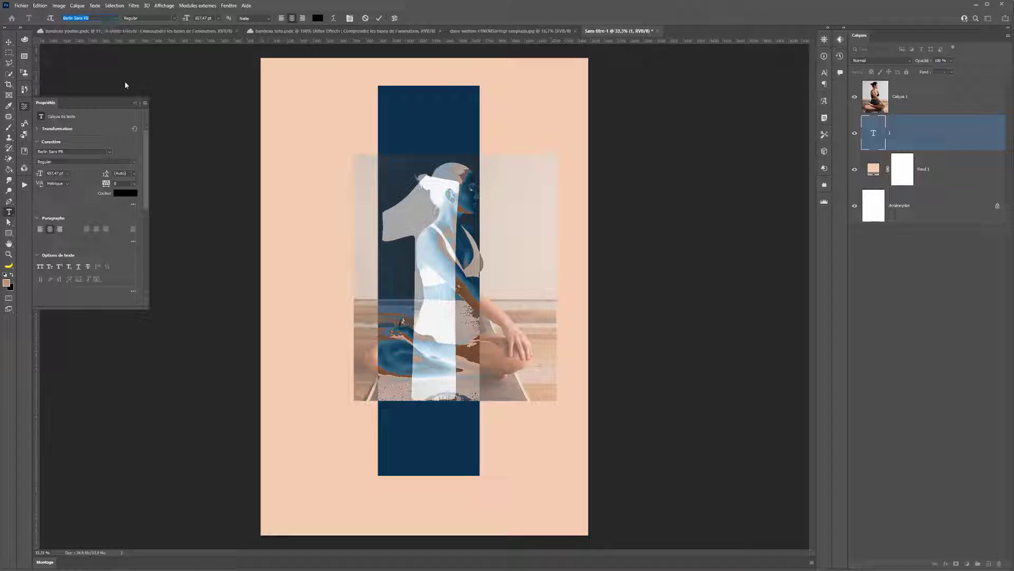
# - Move the digit 1 up slightly so it sits behind the woman's head and torso
pyautogui.click(9, 43)
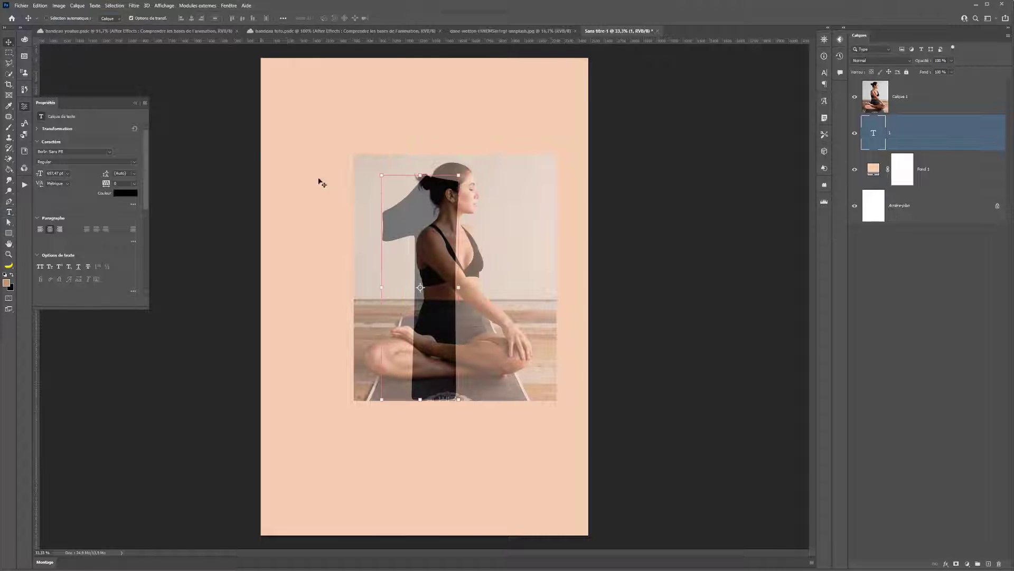
pyautogui.moveTo(488, 264); pyautogui.dragTo(481, 246)
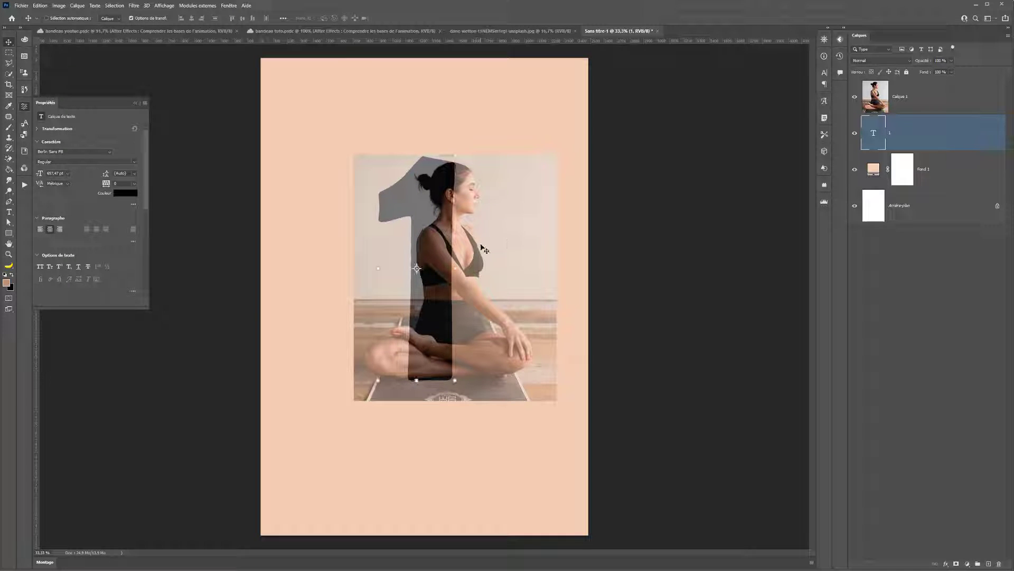
pyautogui.moveTo(423, 322); pyautogui.dragTo(426, 323)
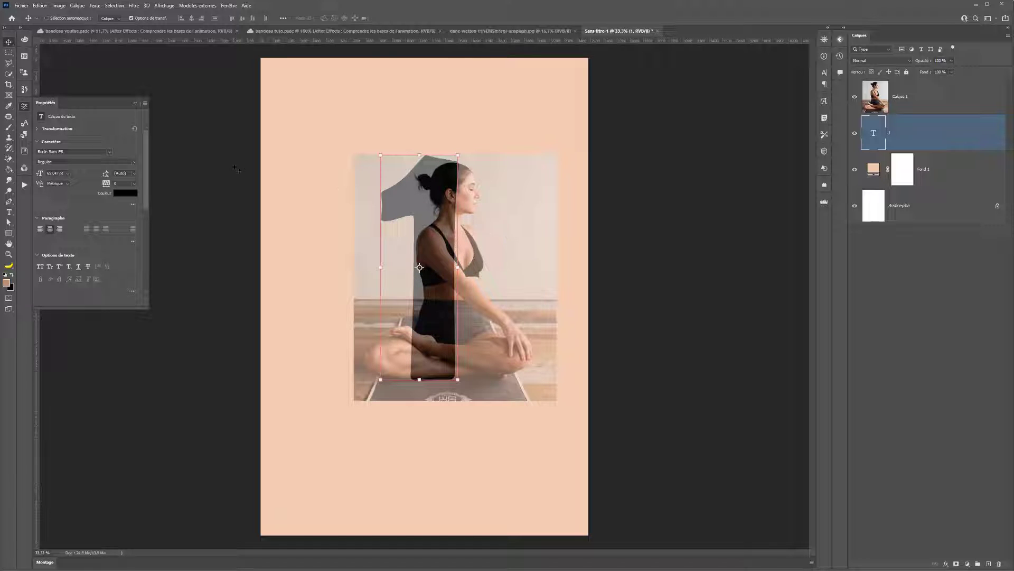
# - Flip the photo layer horizontally and reposition it so the woman's body lines up with the digit 1
pyautogui.keyDown('ctrl'); pyautogui.click(507, 241); pyautogui.keyUp('ctrl')
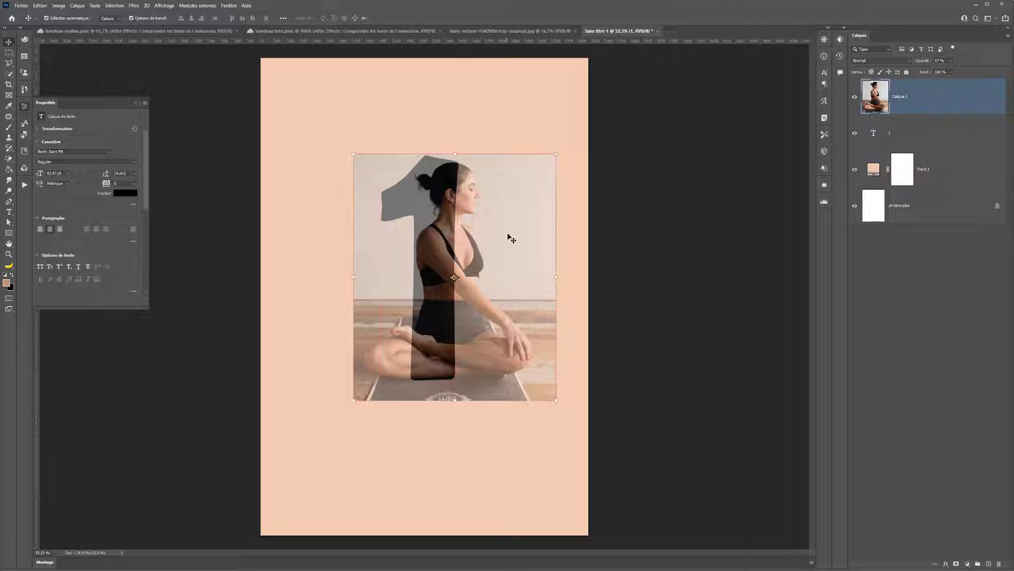
pyautogui.hotkey('ctrl', 't')
pyautogui.rightClick(506, 252)
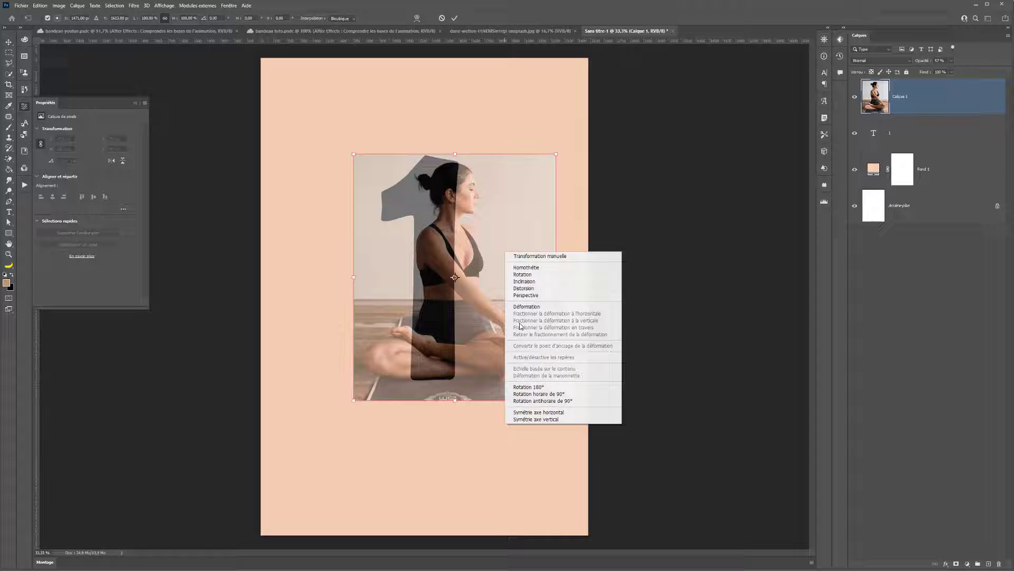
pyautogui.click(538, 412)
pyautogui.moveTo(485, 307); pyautogui.dragTo(447, 304)
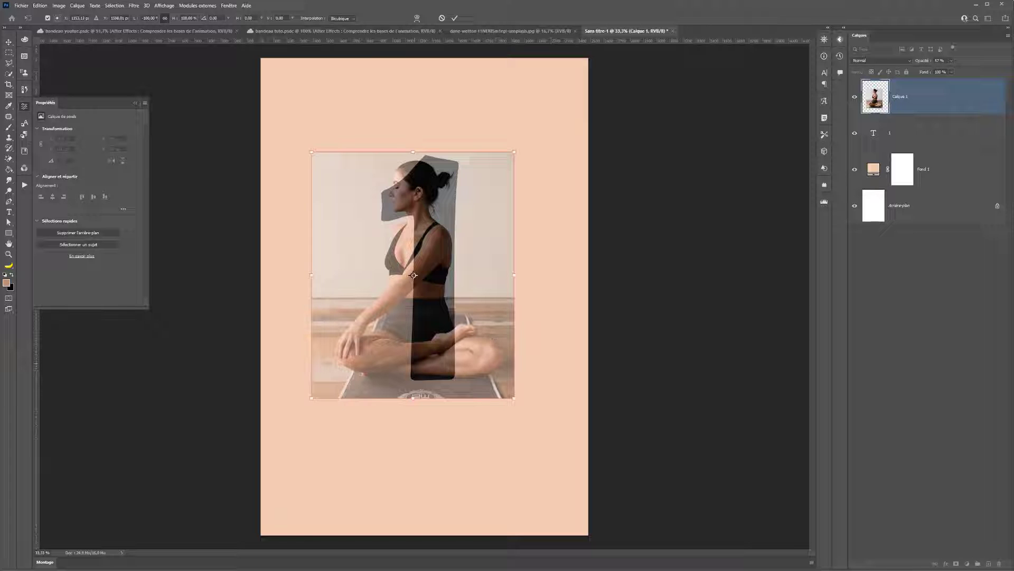
pyautogui.moveTo(422, 192); pyautogui.dragTo(421, 181)
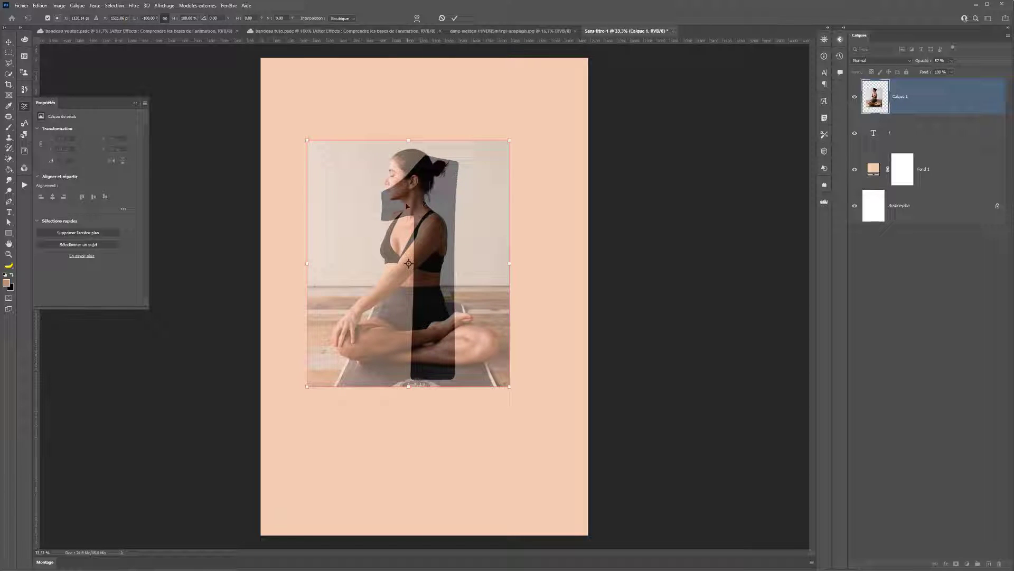
pyautogui.press('Return')
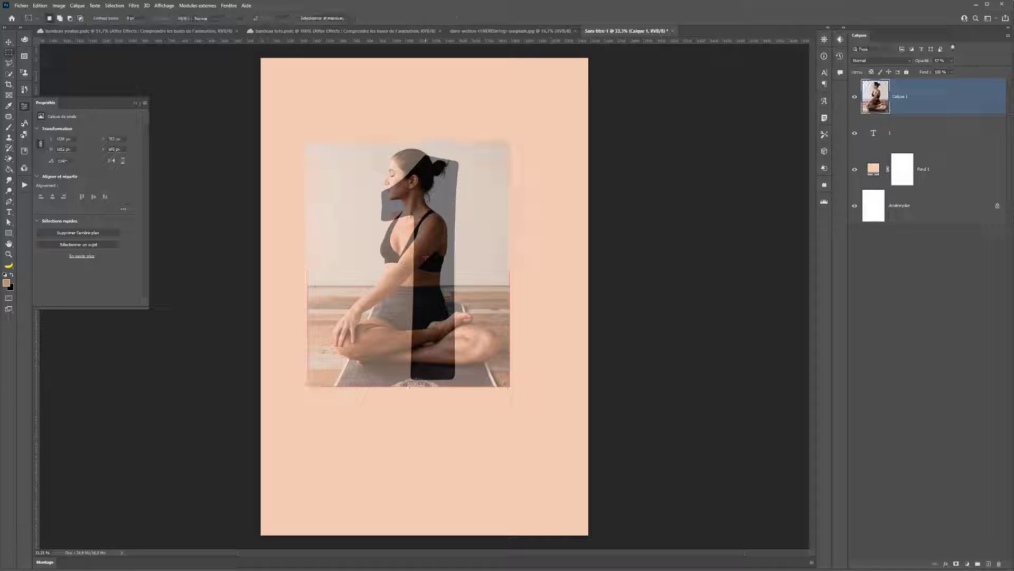
# - Restore the photo layer's opacity to 100% and select the woman's whole silhouette with the Quick Selection tool
pyautogui.click(951, 62)
pyautogui.moveTo(971, 70); pyautogui.dragTo(975, 70)
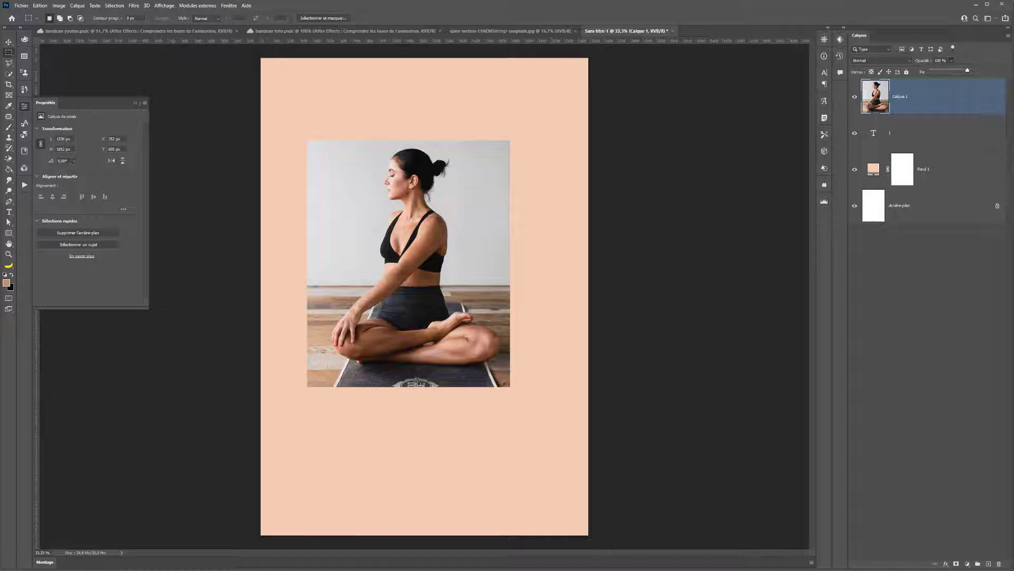
pyautogui.scroll(2, 436, 234)
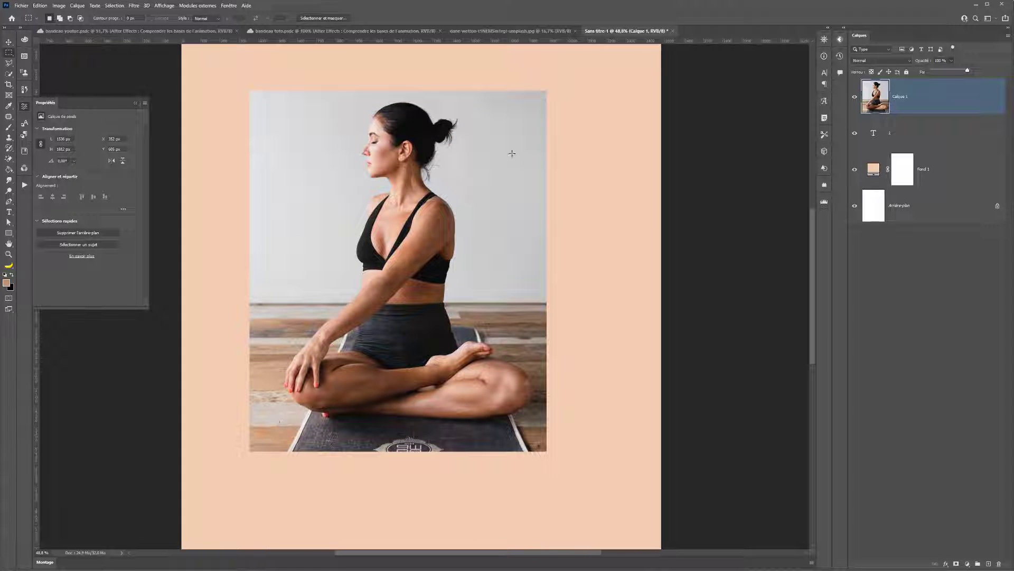
pyautogui.click(5, 77)
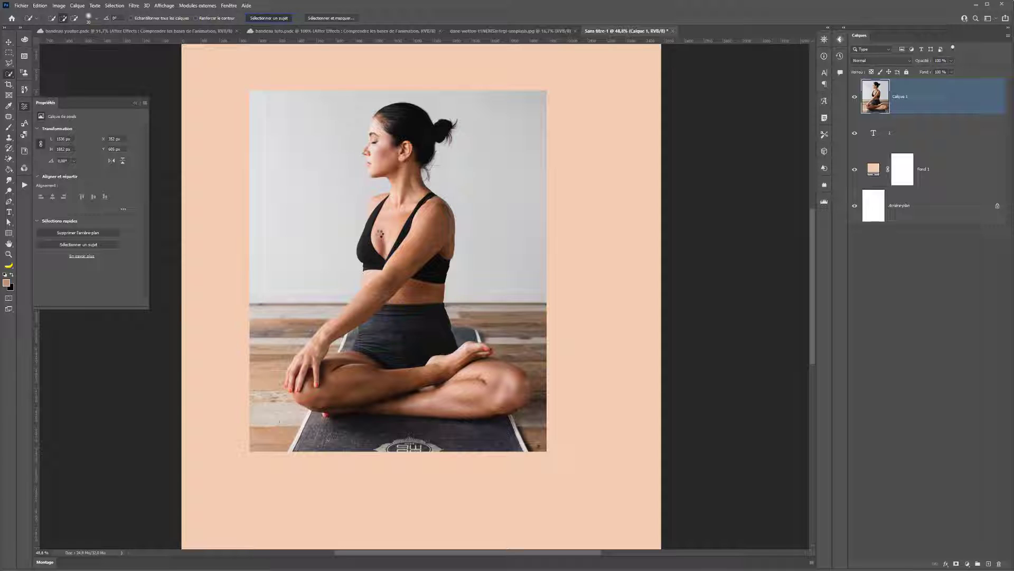
pyautogui.click(373, 224)
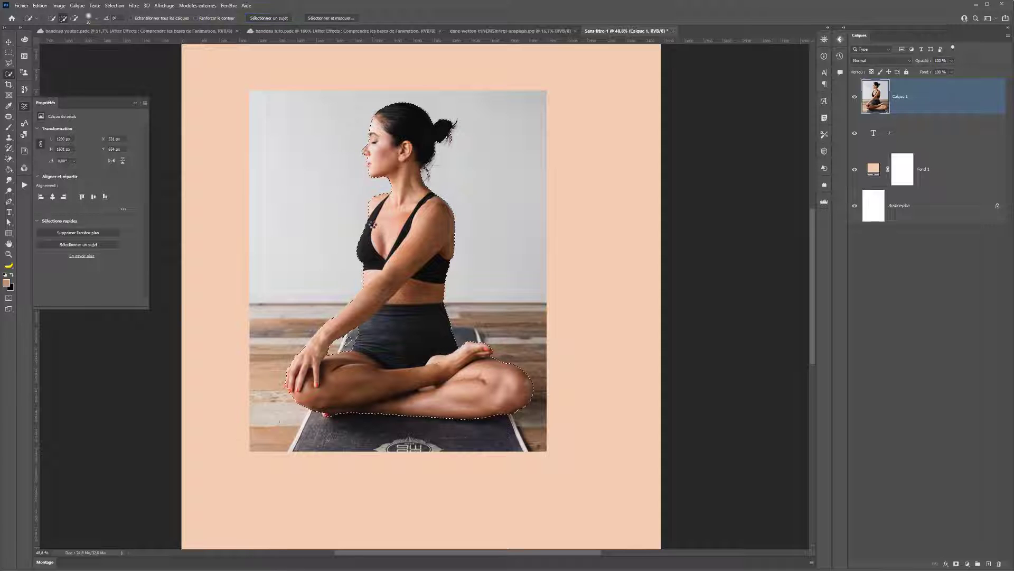
# - Check the selection's edges around the face and body and use it as a layer mask on the photo
pyautogui.scroll(8, 365, 170)
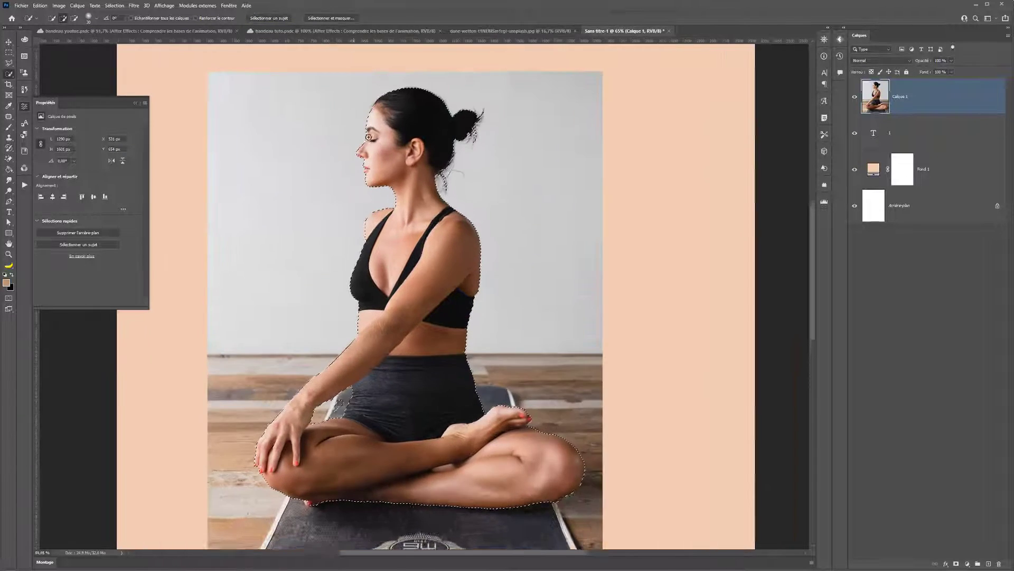
pyautogui.scroll(1, 358, 167)
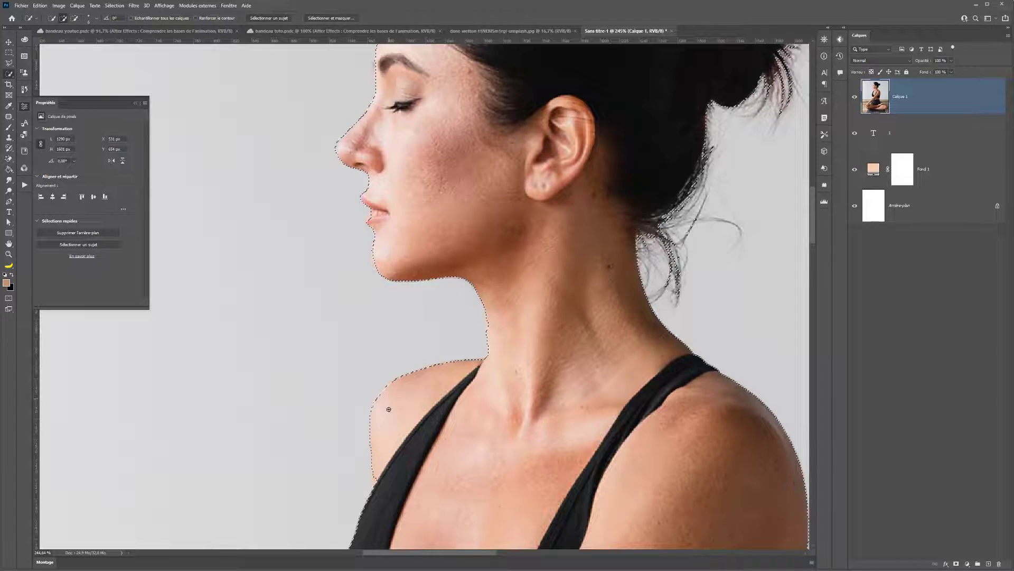
pyautogui.scroll(-1, 389, 400)
pyautogui.scroll(-5, 390, 402)
pyautogui.moveTo(424, 423); pyautogui.dragTo(400, 221)
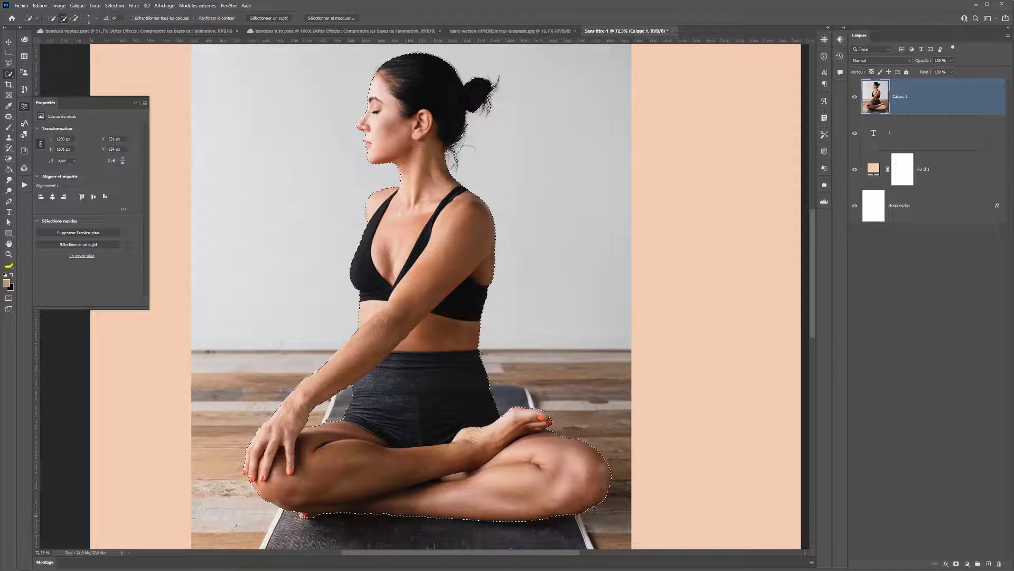
pyautogui.scroll(-5, 539, 422)
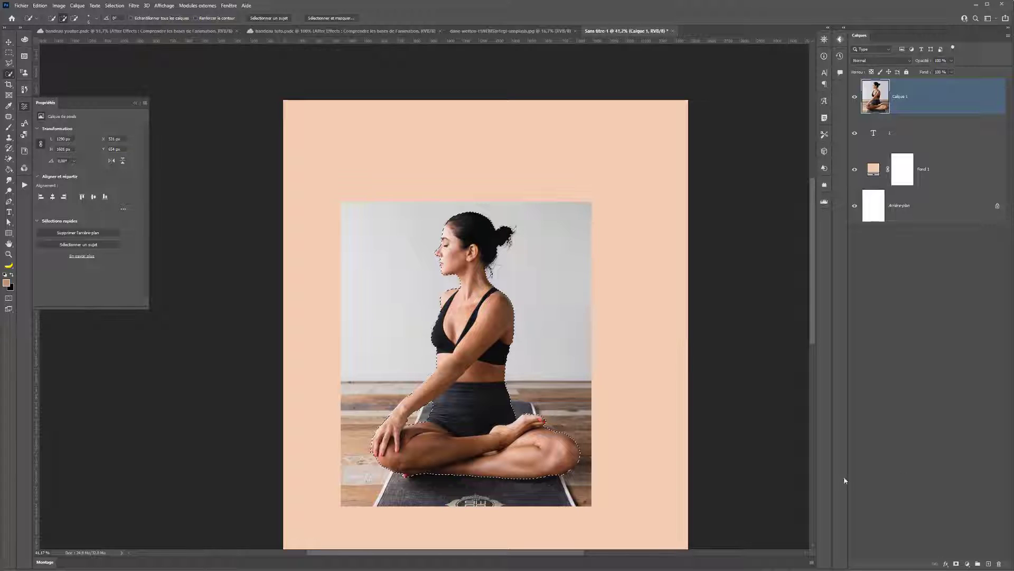
pyautogui.click(956, 564)
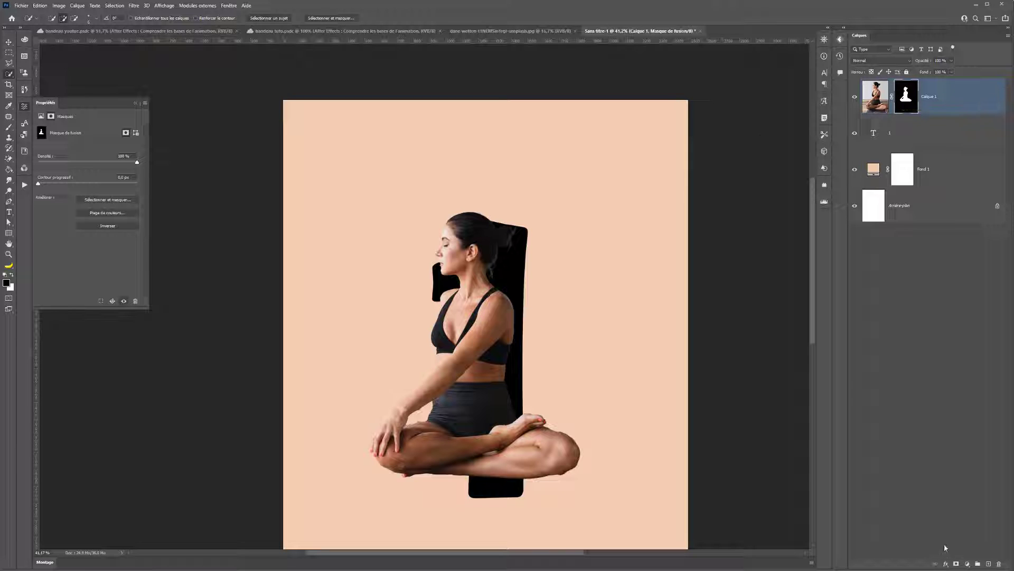
# - Put the masked photo layer in a new group named perso
pyautogui.click(967, 564)
pyautogui.click(945, 94)
pyautogui.hotkey('ctrl', 'g')
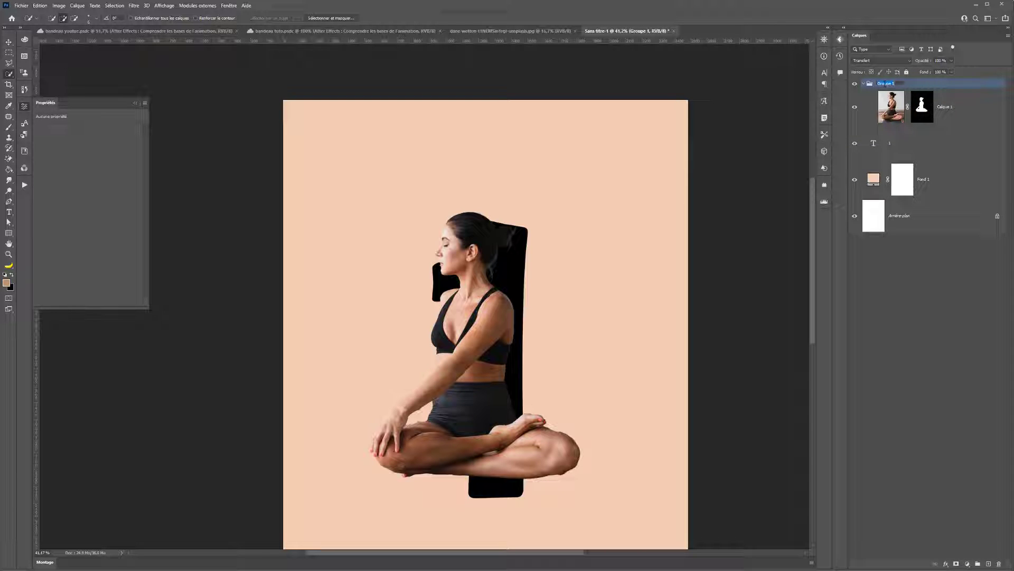
pyautogui.press('Return')
# - Add a Black & White adjustment above the perso group, clipped to it, with the yellows (Jaunes) set to 20
pyautogui.click(969, 567)
pyautogui.click(933, 499)
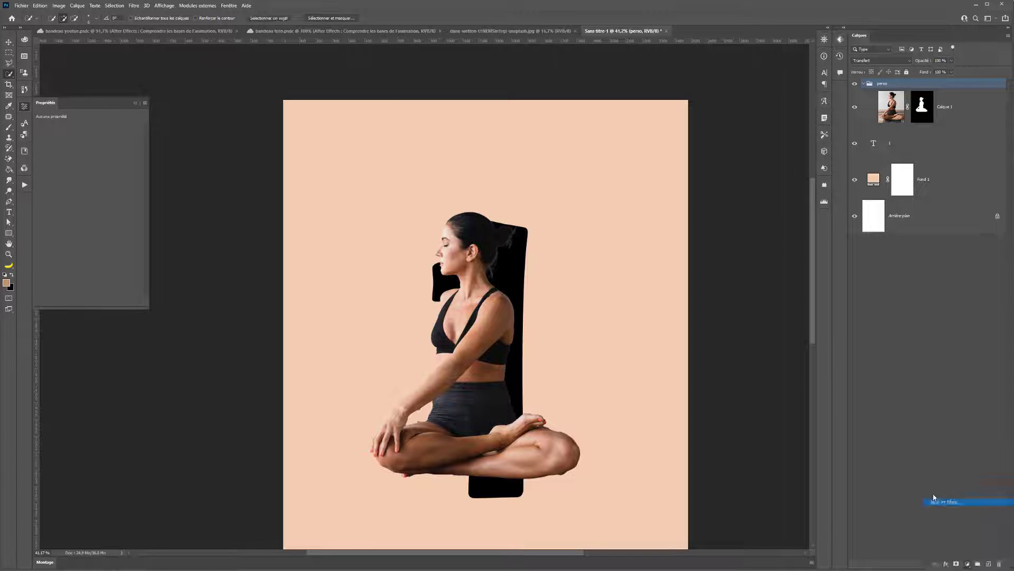
pyautogui.moveTo(890, 109); pyautogui.dragTo(889, 78)
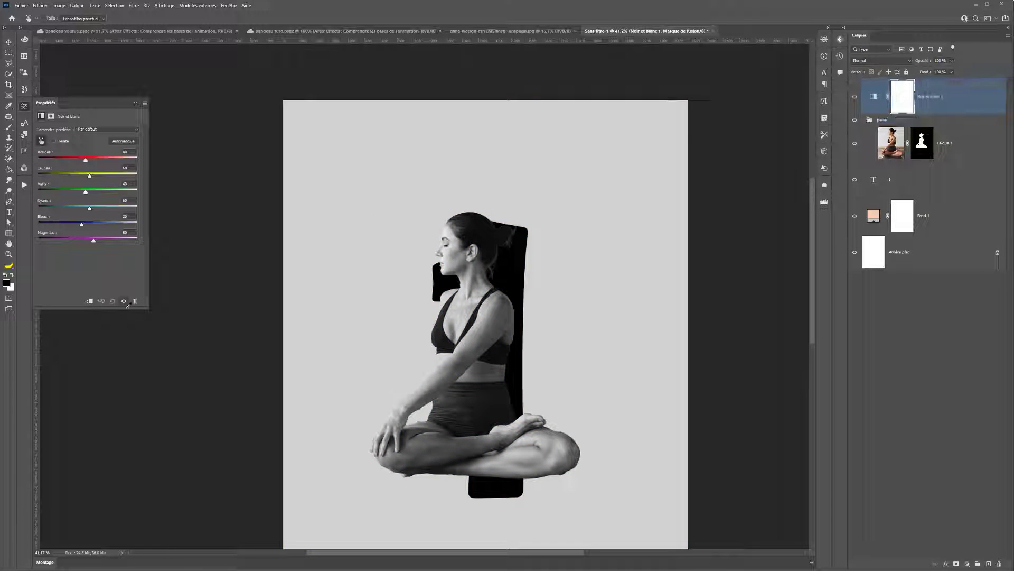
pyautogui.click(89, 302)
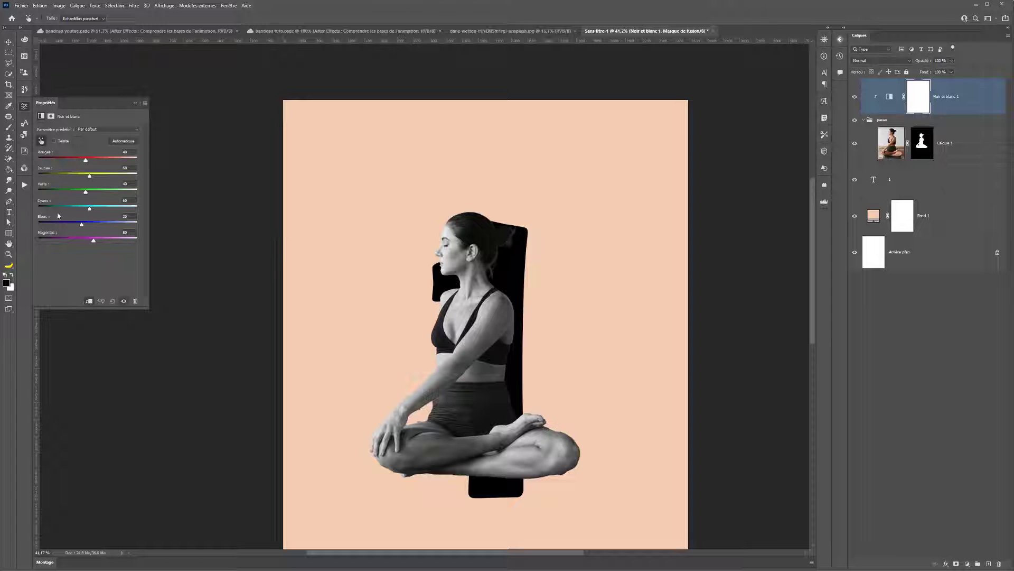
pyautogui.moveTo(85, 161)
pyautogui.mouseDown()
pyautogui.moveTo(94, 161)
pyautogui.moveTo(81, 177)
pyautogui.mouseUp()
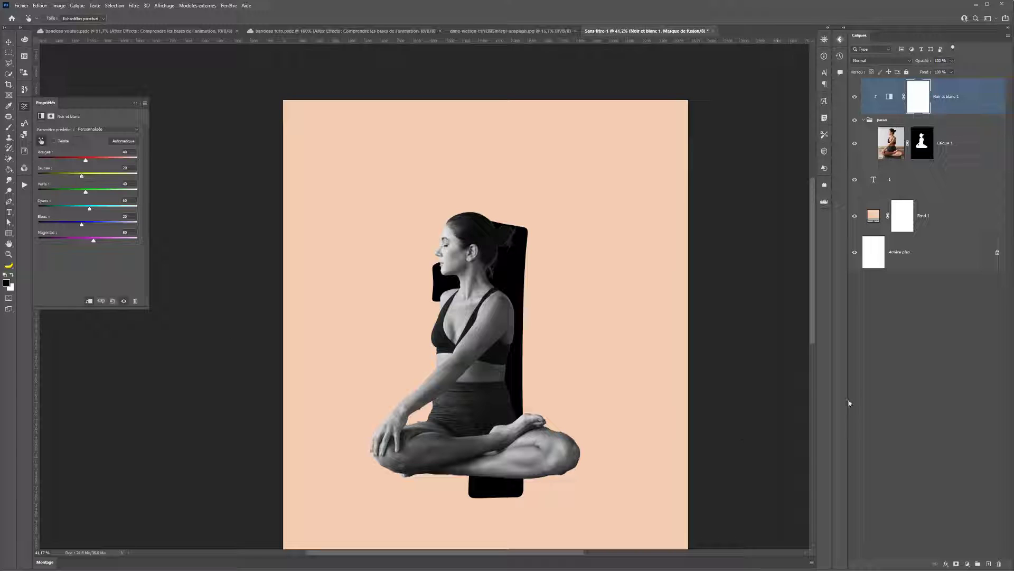
# - Duplicate the masked photo layer inside the perso group
pyautogui.click(972, 144)
pyautogui.press('w')
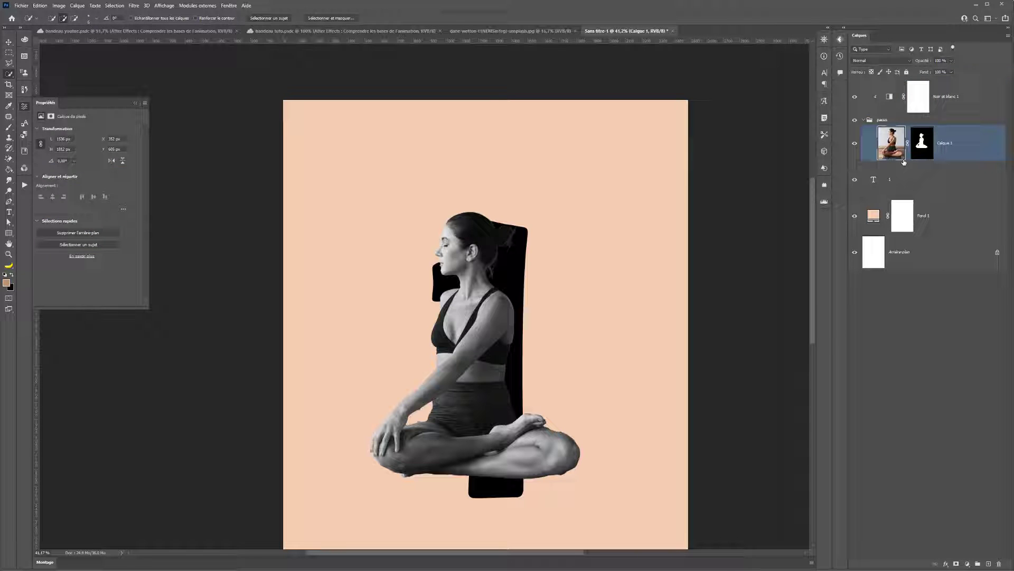
pyautogui.hotkey('ctrl', 'j')
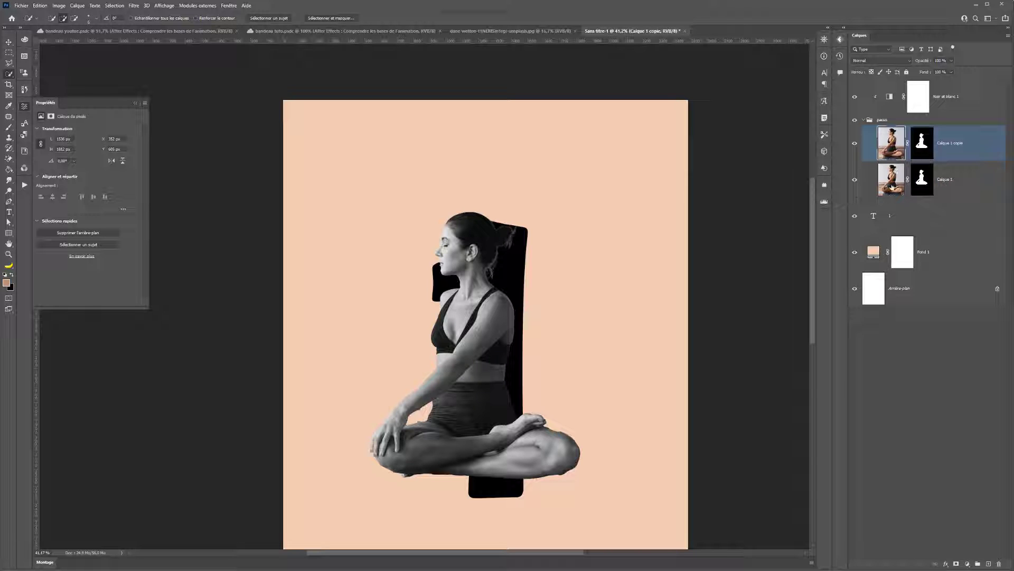
# - Move the digit 1 text layer into the perso group below both photos and clip the lower photo layer to it
pyautogui.click(897, 194)
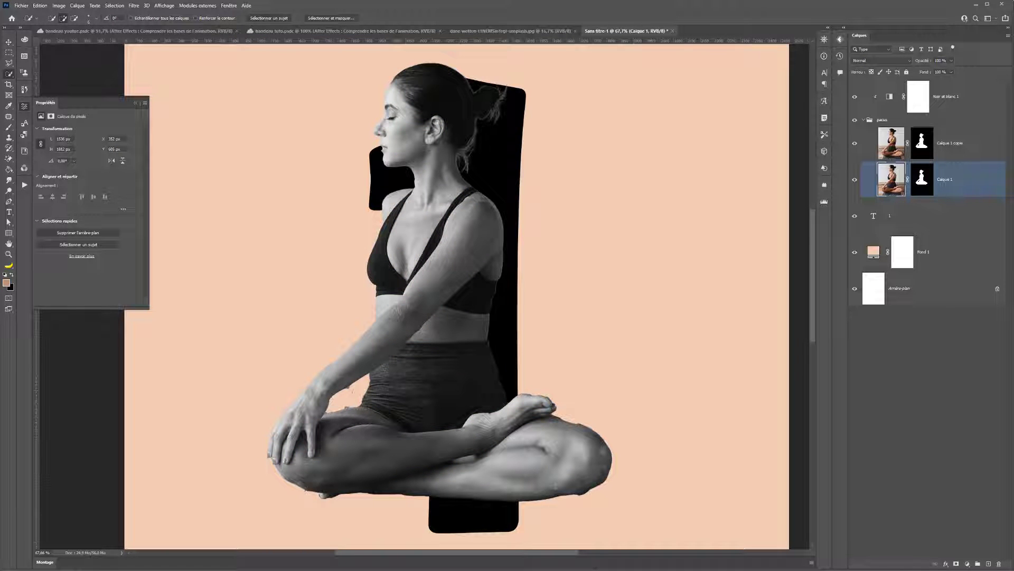
pyautogui.press('v')
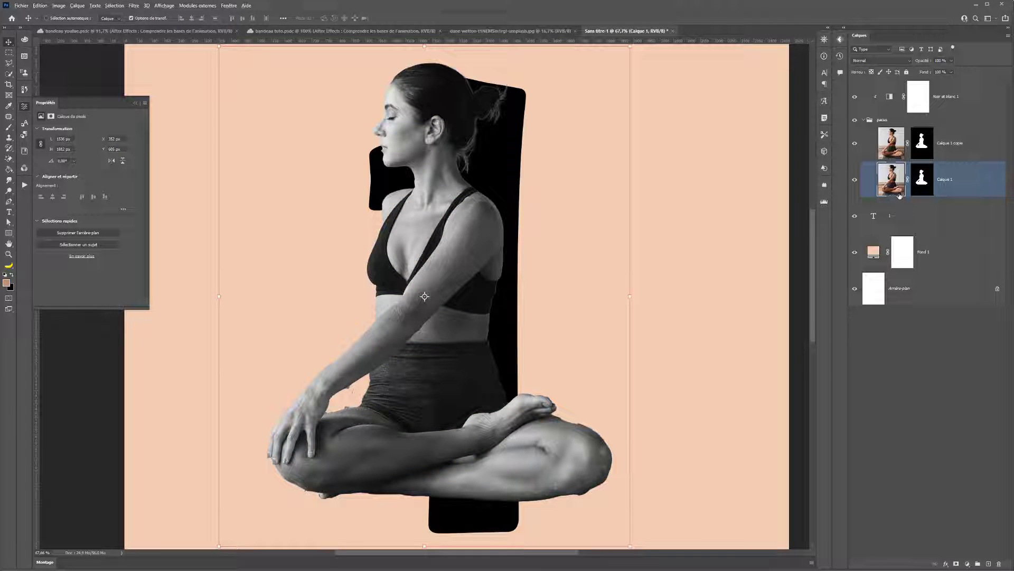
pyautogui.click(882, 215)
pyautogui.moveTo(877, 217)
pyautogui.mouseDown()
pyautogui.moveTo(888, 192)
pyautogui.moveTo(890, 209)
pyautogui.mouseUp()
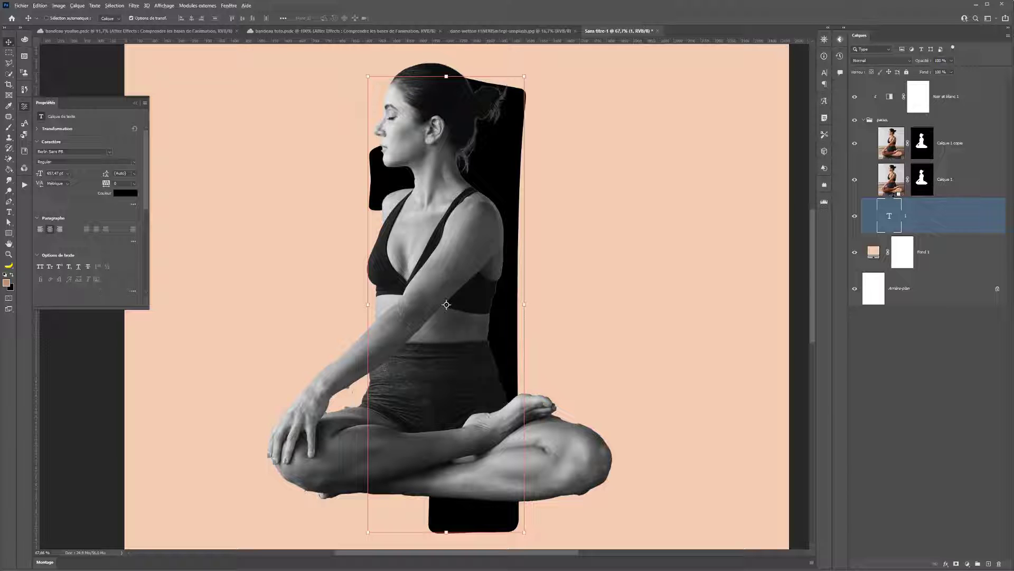
pyautogui.keyDown('alt'); pyautogui.click(893, 195); pyautogui.keyUp('alt')
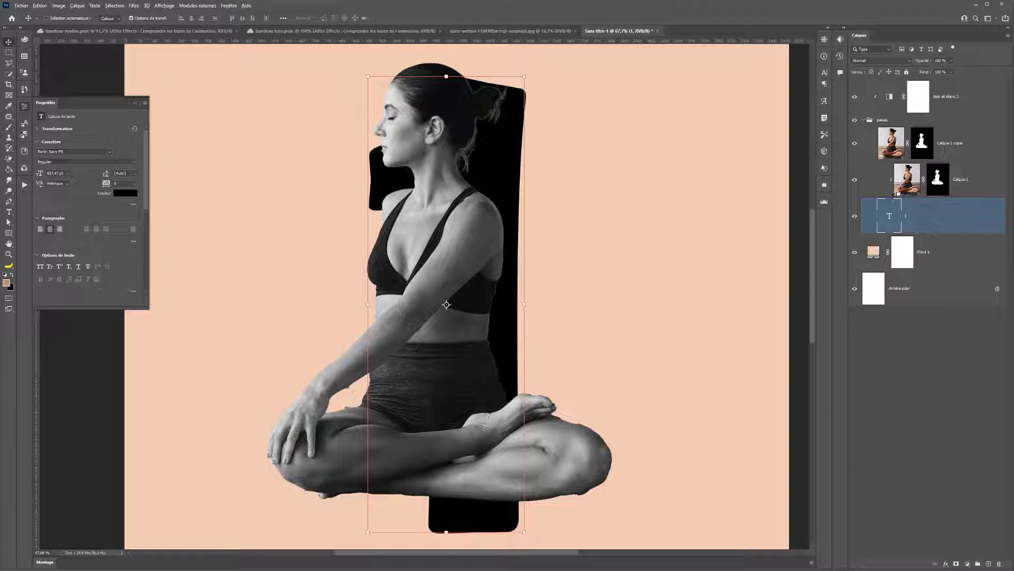
pyautogui.click(855, 145)
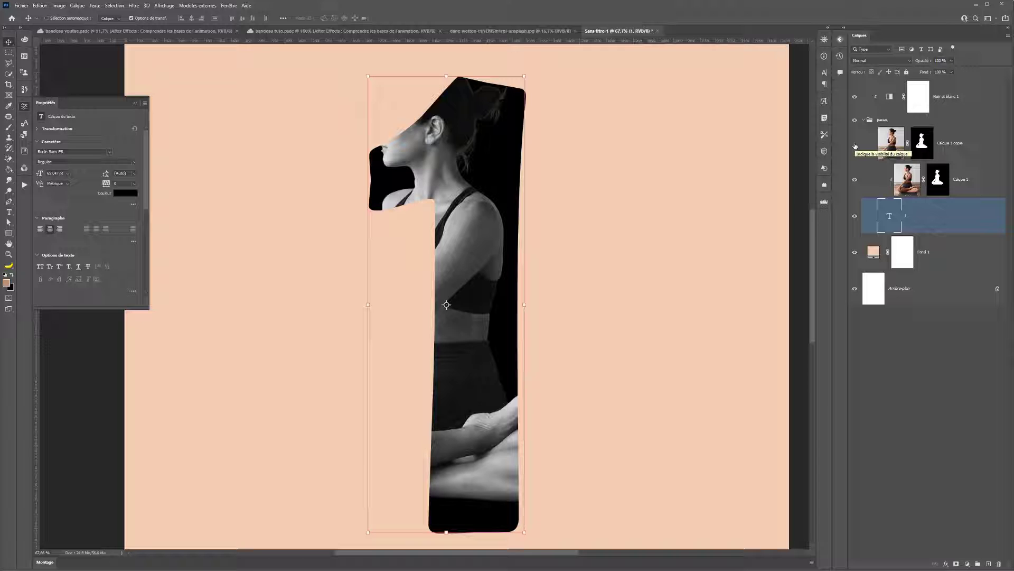
pyautogui.click(855, 145)
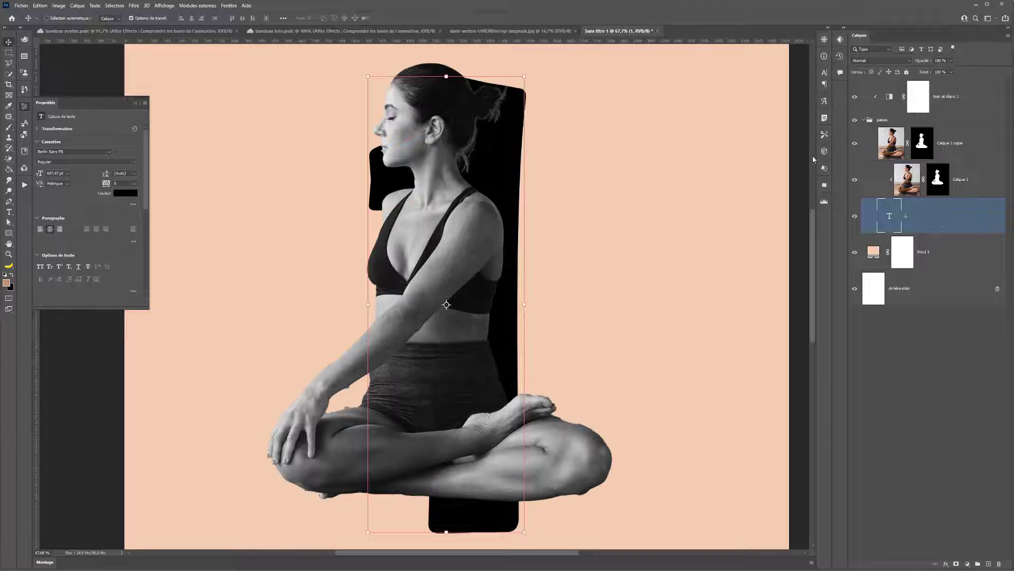
# - With the upper photo layer active, load the digit 1 text layer's outline as a selection and invert it
pyautogui.click(931, 148)
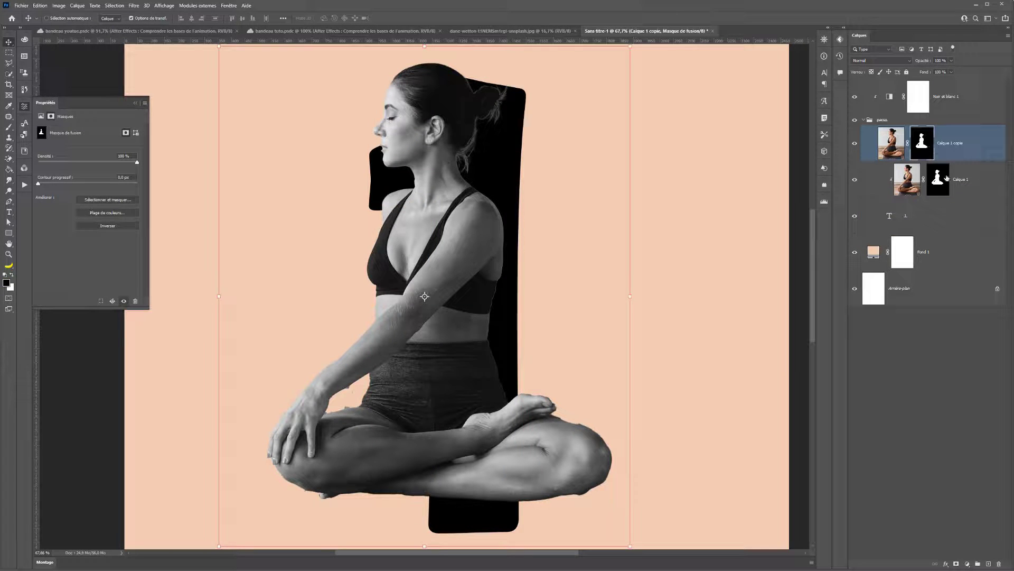
pyautogui.keyDown('ctrl'); pyautogui.click(906, 219); pyautogui.keyUp('ctrl')
pyautogui.keyDown('ctrl'); pyautogui.click(917, 218); pyautogui.keyUp('ctrl')
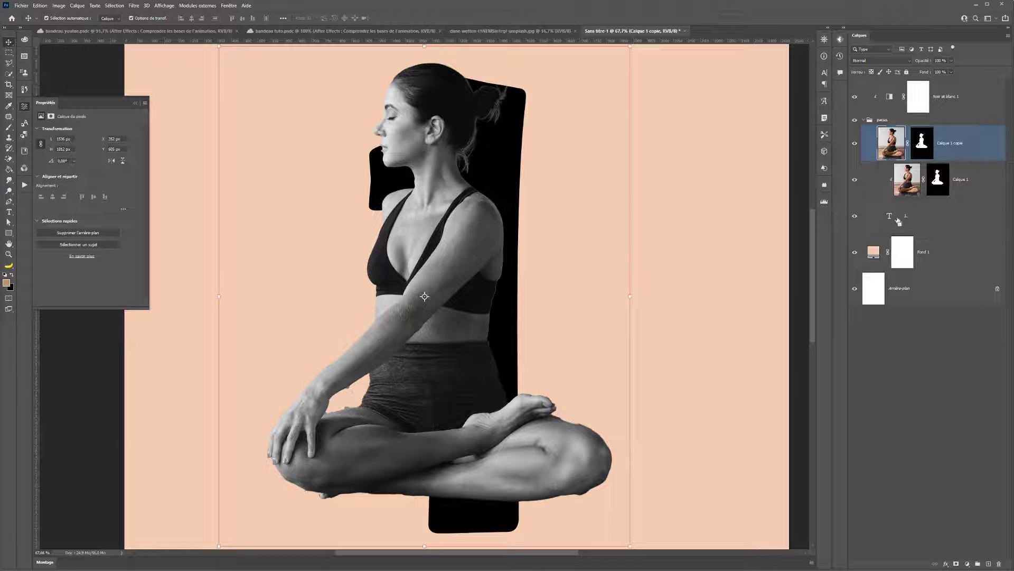
pyautogui.keyDown('ctrl'); pyautogui.click(889, 218); pyautogui.keyUp('ctrl')
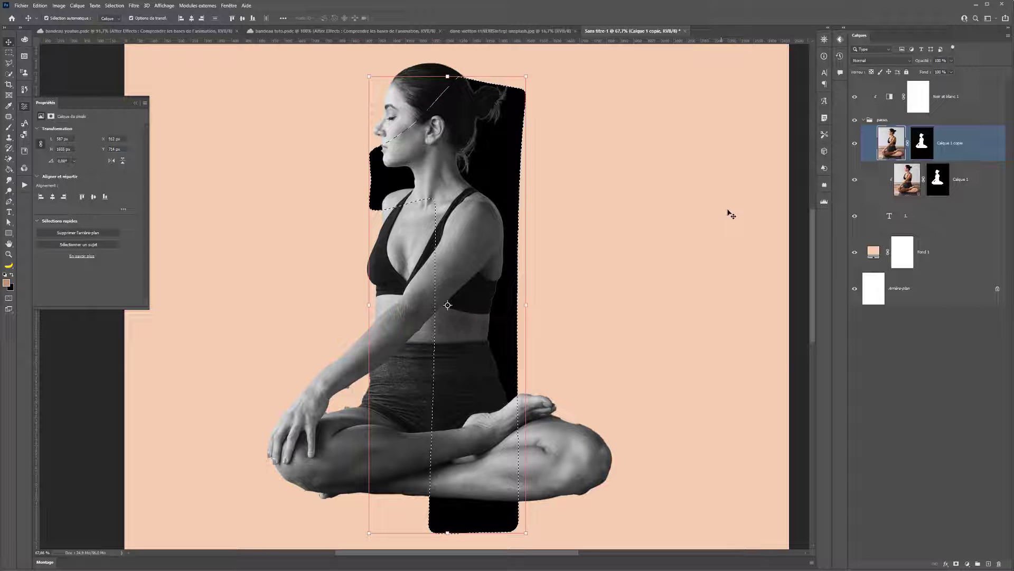
pyautogui.hotkey('ctrl', 'shift', 'i')
pyautogui.scroll(-3, 687, 216)
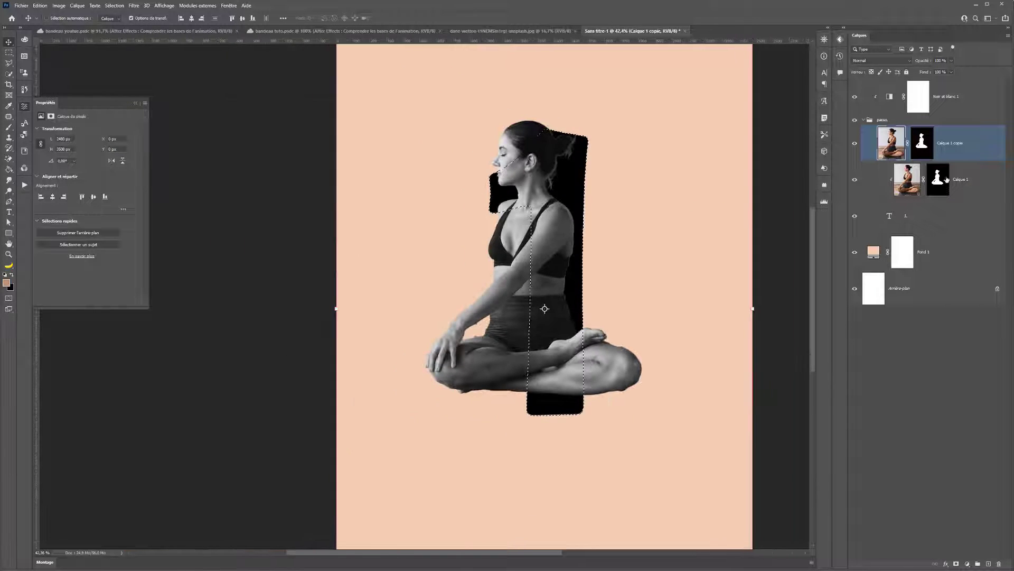
# - Fade the leg outside the digit with a black brush on the upper photo's mask and set the brush opacity to 100%
pyautogui.click(922, 142)
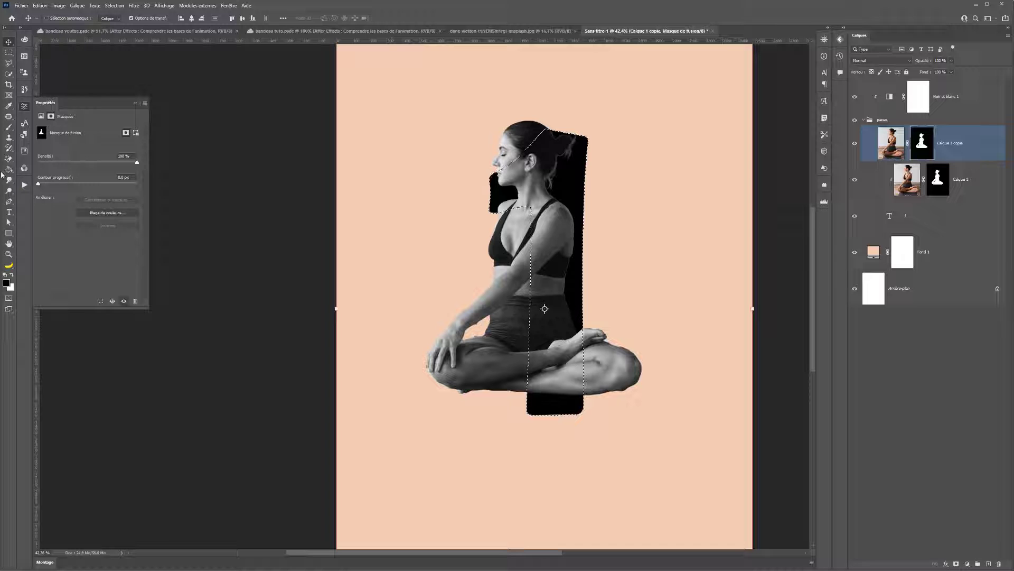
pyautogui.press('b')
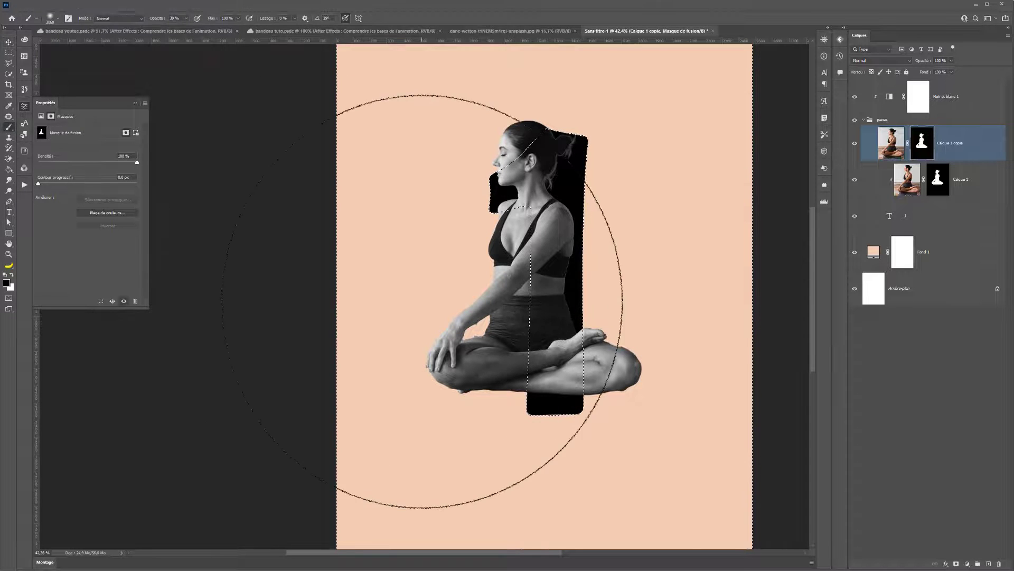
pyautogui.moveTo(350, 296); pyautogui.dragTo(278, 304)
pyautogui.moveTo(354, 312)
pyautogui.mouseDown()
pyautogui.moveTo(399, 403)
pyautogui.moveTo(407, 397)
pyautogui.mouseUp()
pyautogui.press('0')
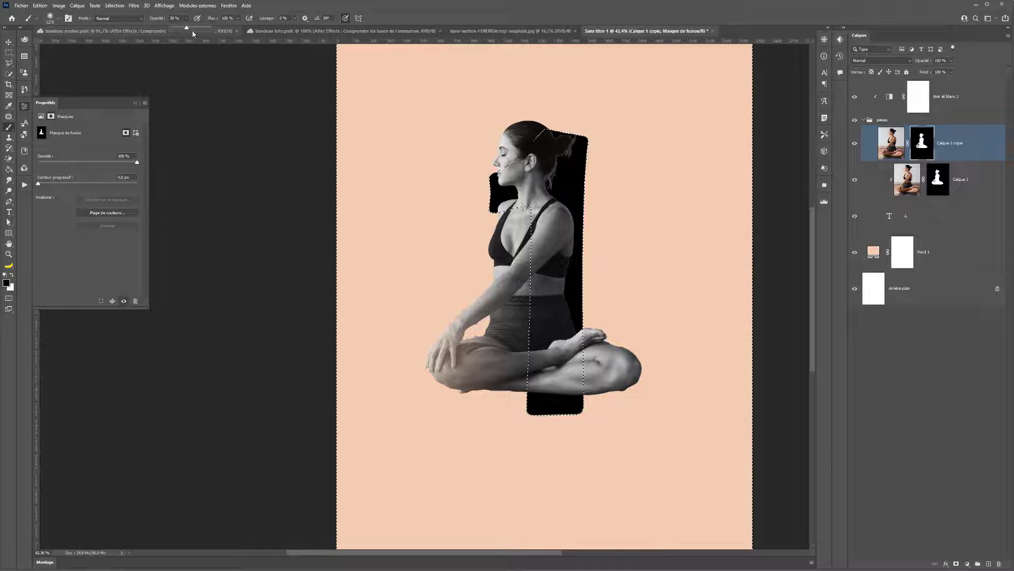
pyautogui.moveTo(444, 268); pyautogui.dragTo(407, 268)
pyautogui.moveTo(399, 308)
pyautogui.mouseDown()
pyautogui.moveTo(426, 390)
pyautogui.moveTo(525, 407)
pyautogui.moveTo(452, 362)
pyautogui.moveTo(515, 256)
pyautogui.moveTo(470, 269)
pyautogui.moveTo(493, 249)
pyautogui.moveTo(439, 220)
pyautogui.mouseUp()
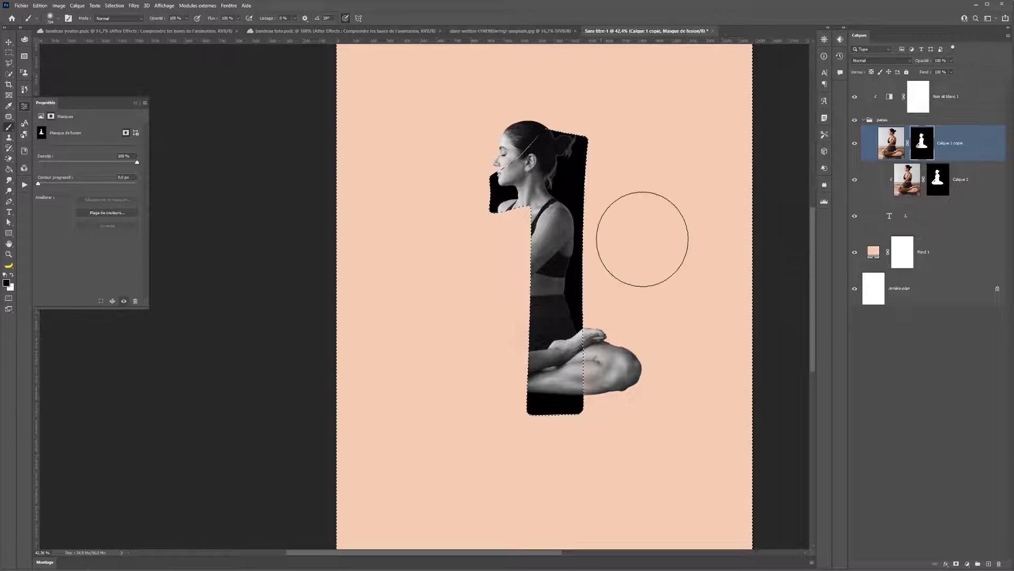
pyautogui.moveTo(663, 244)
pyautogui.mouseDown()
pyautogui.moveTo(620, 327)
pyautogui.moveTo(625, 427)
pyautogui.mouseUp()
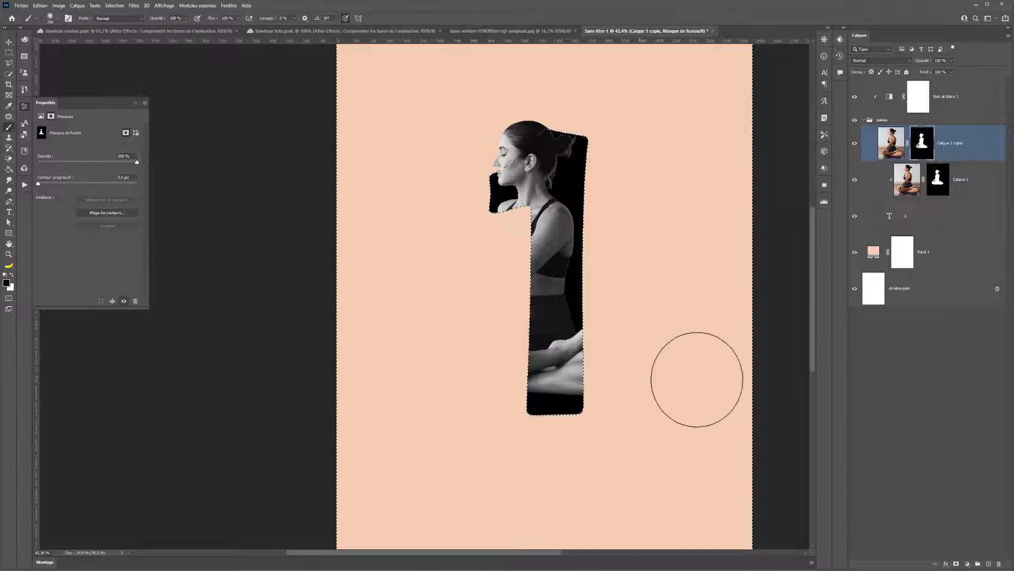
pyautogui.hotkey('ctrl', 'z')
pyautogui.hotkey('ctrl', 'z')
pyautogui.hotkey('ctrl', 'z')
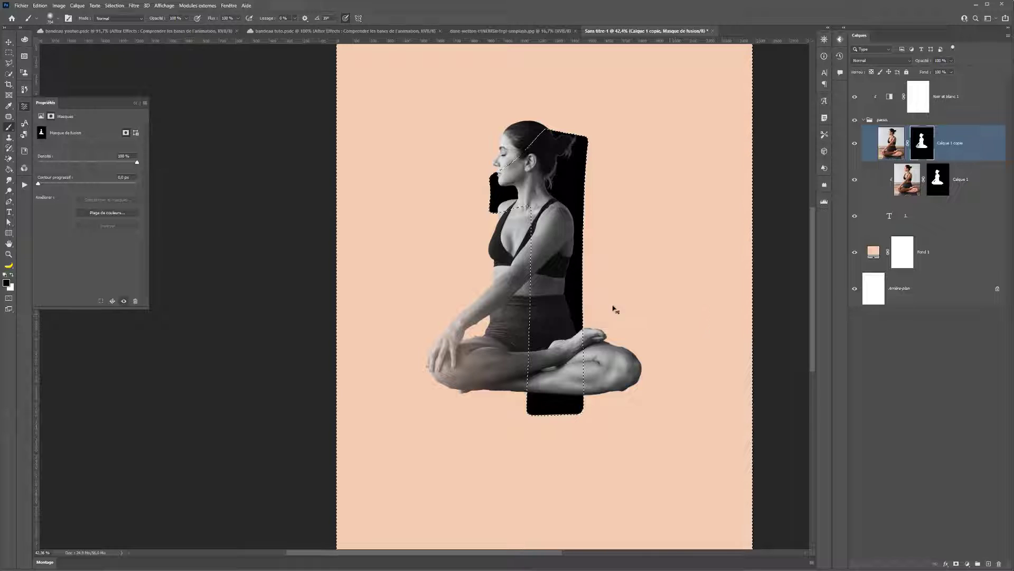
pyautogui.hotkey('ctrl', 'shift', 'z')
pyautogui.hotkey('ctrl', 'z')
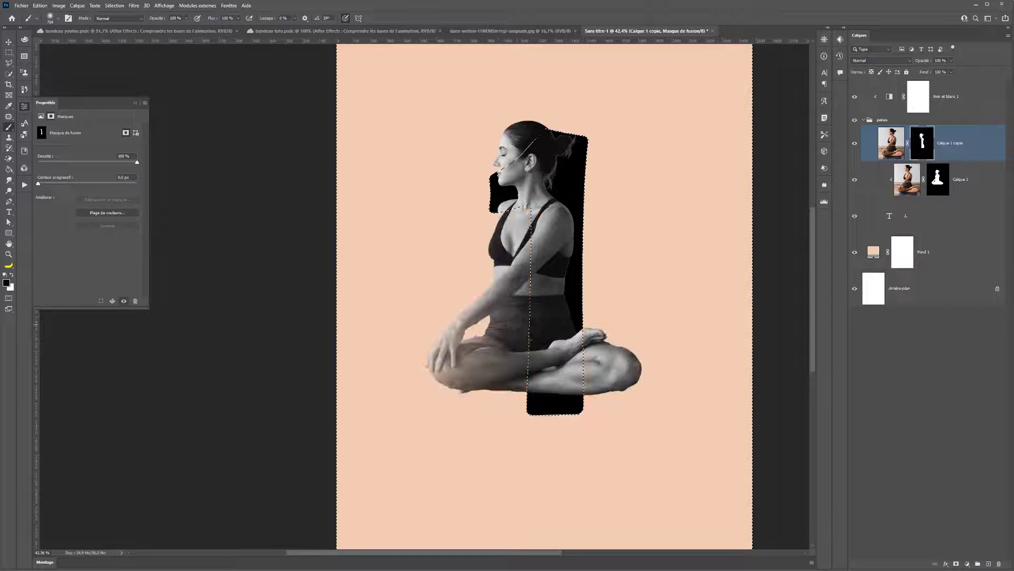
# - Paint black on the upper photo's mask to hide the arm, torso and leg left of the digit 1, and deselect
pyautogui.moveTo(449, 285)
pyautogui.mouseDown()
pyautogui.moveTo(455, 368)
pyautogui.moveTo(505, 364)
pyautogui.moveTo(491, 363)
pyautogui.moveTo(497, 302)
pyautogui.moveTo(485, 307)
pyautogui.moveTo(473, 288)
pyautogui.moveTo(446, 289)
pyautogui.mouseUp()
pyautogui.moveTo(489, 270); pyautogui.dragTo(503, 236)
pyautogui.hotkey('ctrl', 'd')
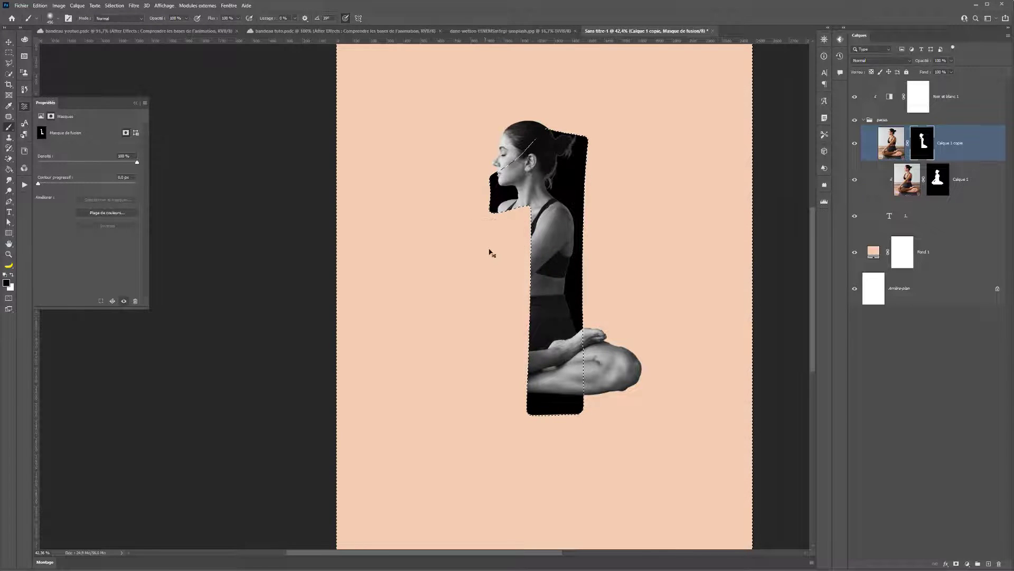
# - Refine the mask around the knee's outline with a 45 px brush at 100% hardness, restoring in white and trimming in black
pyautogui.scroll(6, 570, 347)
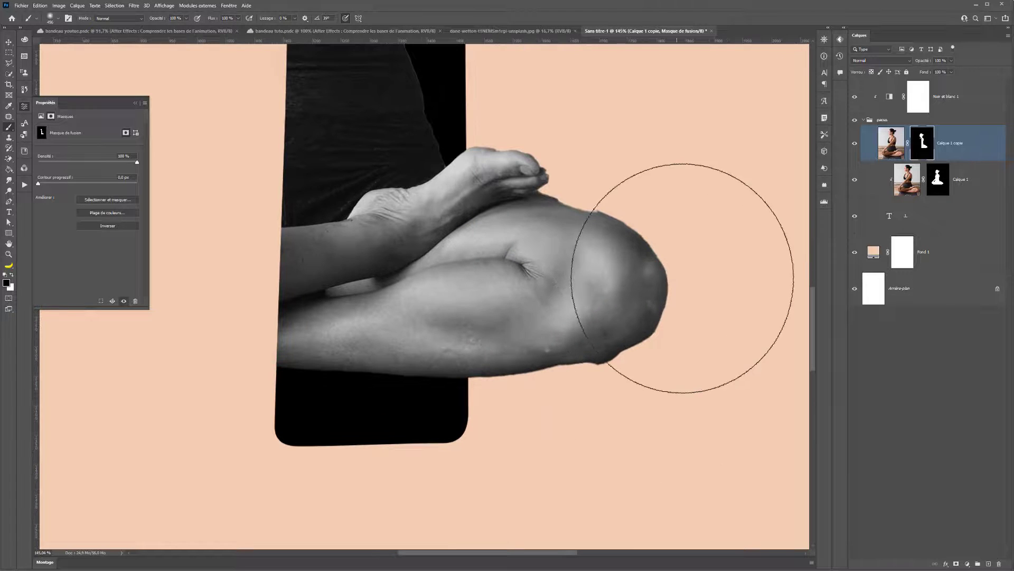
pyautogui.moveTo(680, 277); pyautogui.dragTo(549, 272)
pyautogui.rightClick(578, 261)
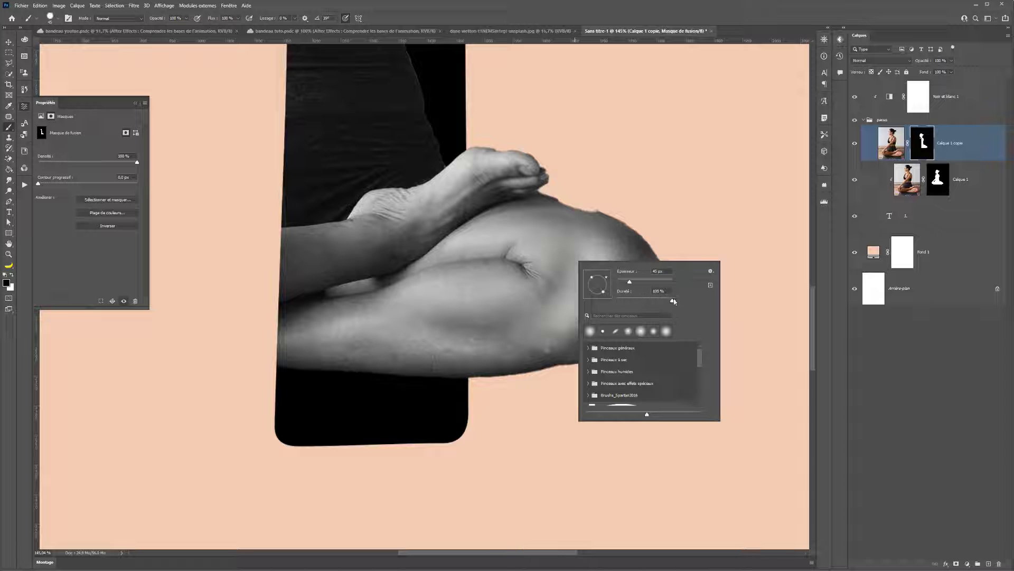
pyautogui.moveTo(674, 301); pyautogui.dragTo(673, 300)
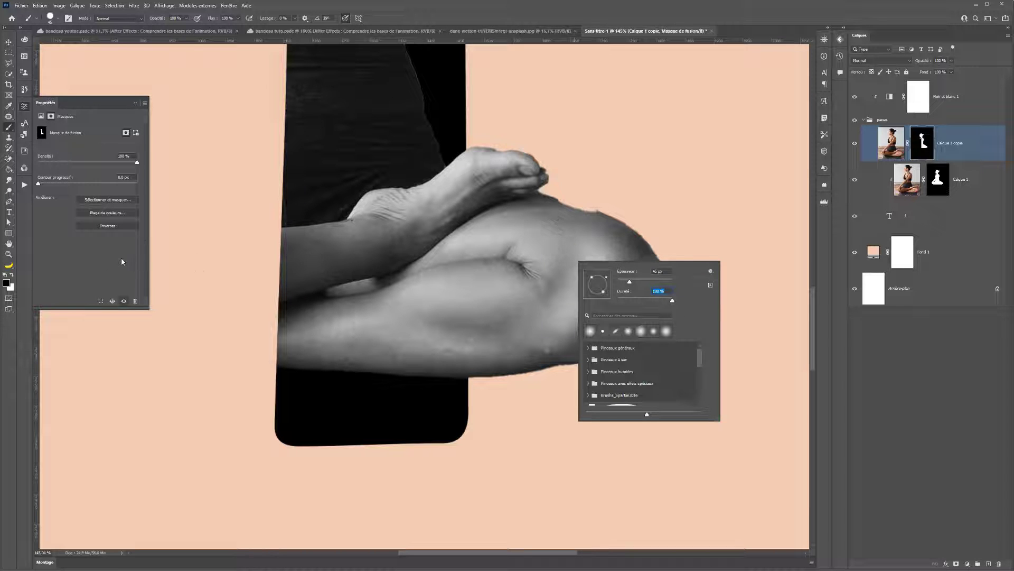
pyautogui.press('Return')
pyautogui.press('x')
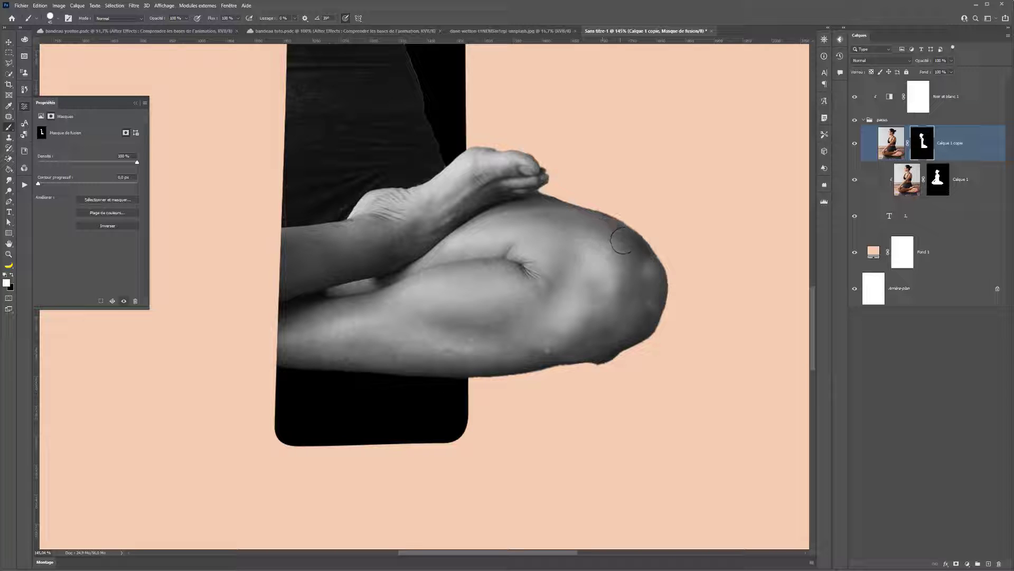
pyautogui.press('x')
pyautogui.moveTo(584, 380)
pyautogui.mouseDown()
pyautogui.moveTo(627, 366)
pyautogui.moveTo(603, 371)
pyautogui.mouseUp()
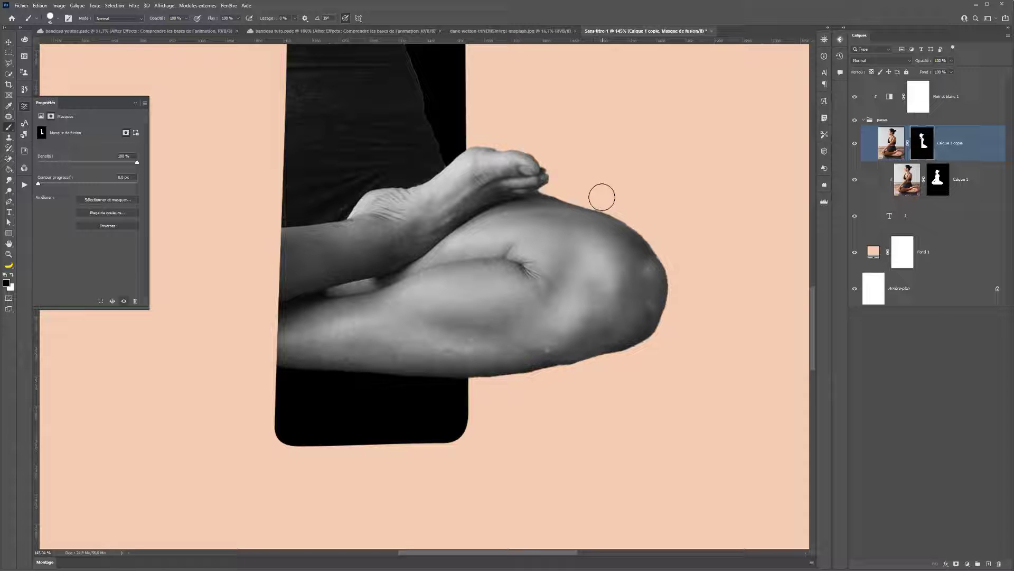
# - Paint white on the upper photo's mask along the toes and top of the foot to restore their edge
pyautogui.press('x')
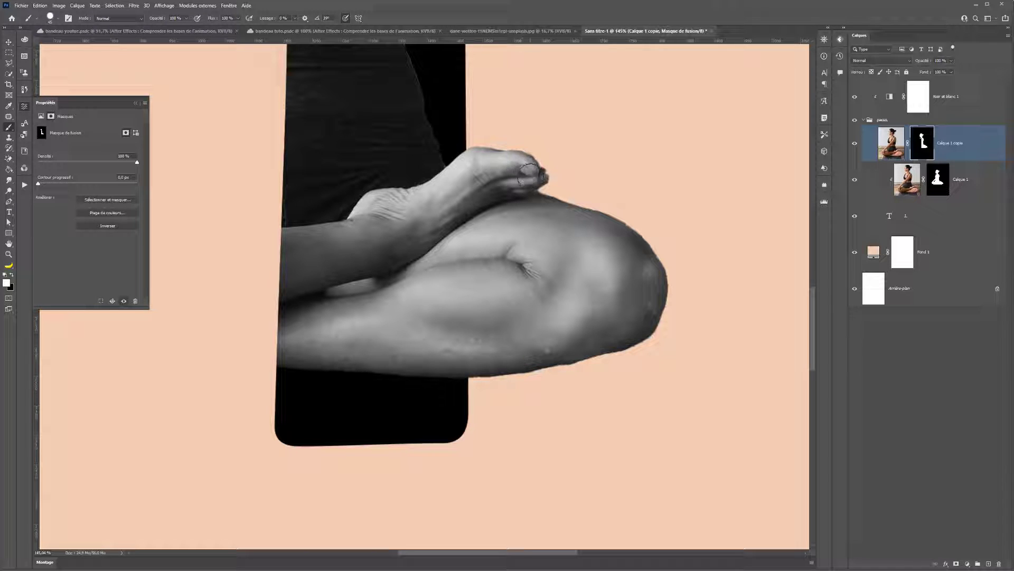
pyautogui.moveTo(528, 175); pyautogui.dragTo(515, 174)
pyautogui.moveTo(543, 177)
pyautogui.mouseDown()
pyautogui.moveTo(518, 158)
pyautogui.moveTo(473, 155)
pyautogui.mouseUp()
pyautogui.scroll(-6, 449, 210)
pyautogui.scroll(5, 450, 209)
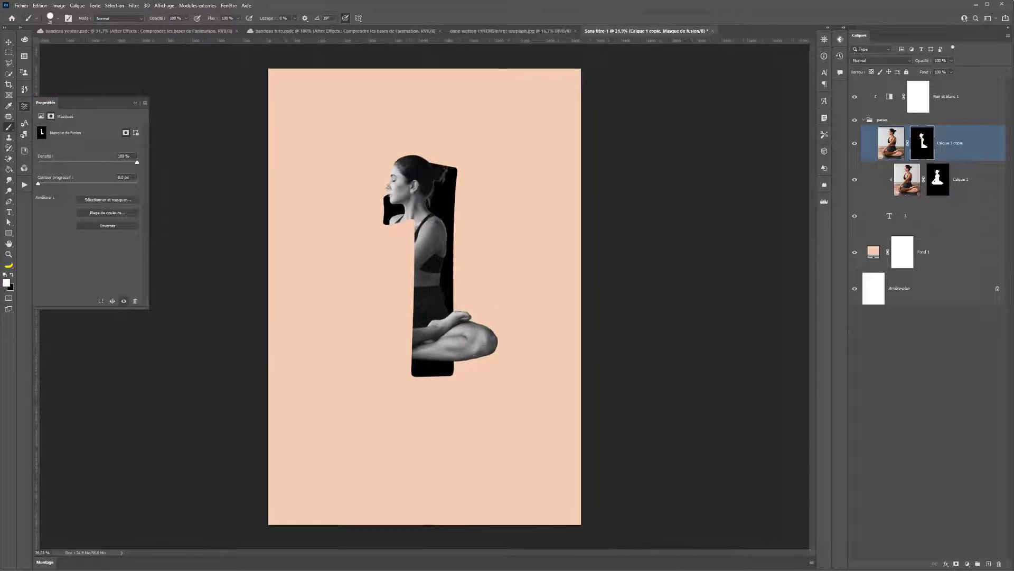
pyautogui.scroll(-3, 436, 257)
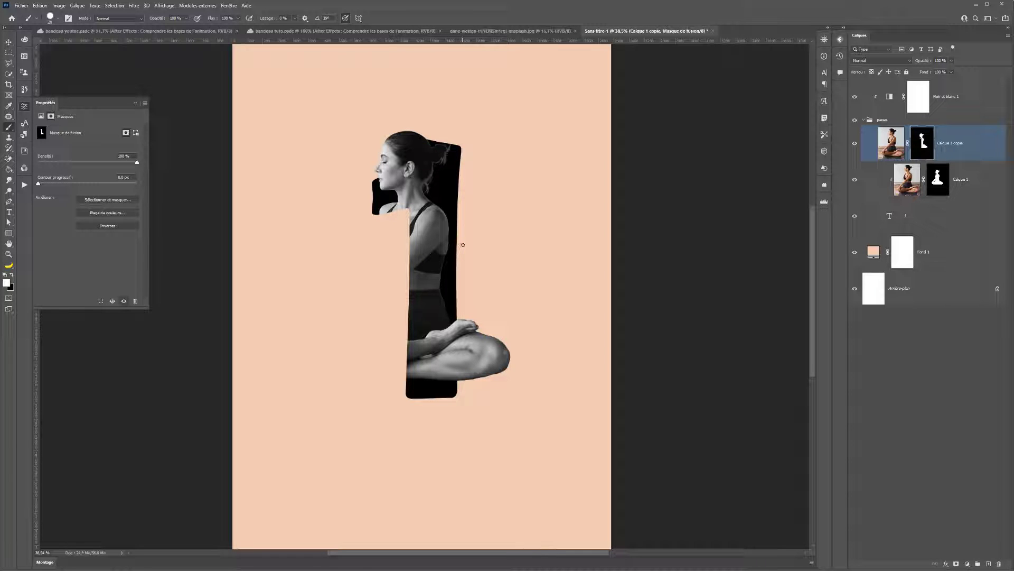
# - Load the digit 1's outline as a selection, add a layer above the photos, and set up a black brush with 0% hardness
pyautogui.keyDown('ctrl'); pyautogui.click(889, 222); pyautogui.keyUp('ctrl')
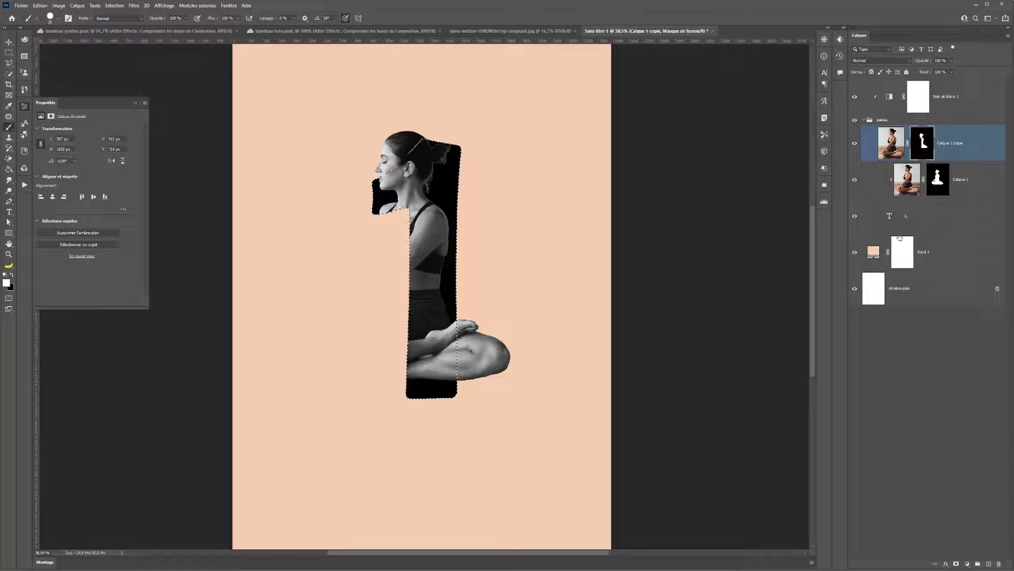
pyautogui.hotkey('ctrl', 'shift', 'alt', 'n')
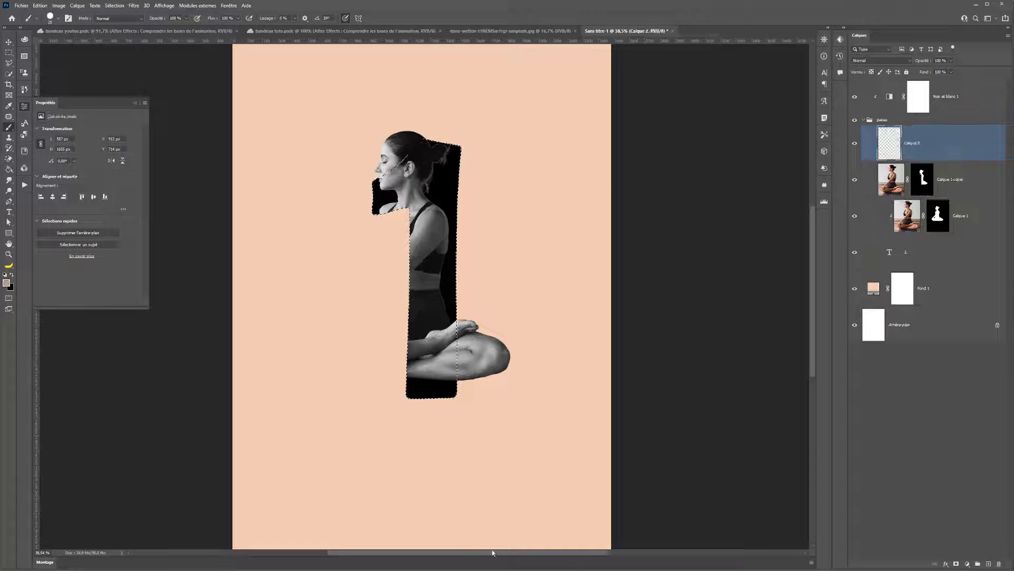
pyautogui.moveTo(365, 289); pyautogui.dragTo(415, 289)
pyautogui.rightClick(470, 252)
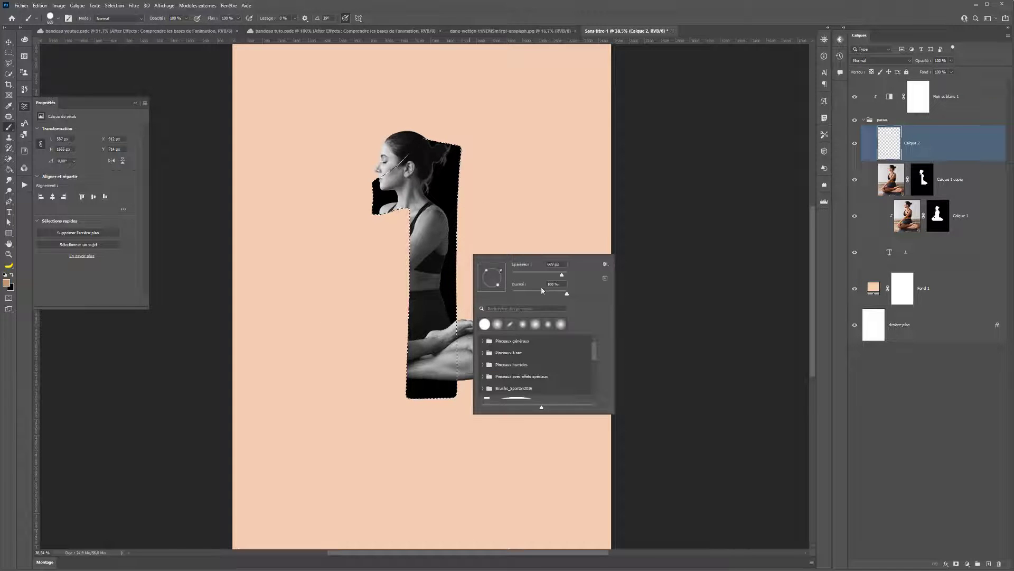
pyautogui.moveTo(566, 293); pyautogui.dragTo(284, 289)
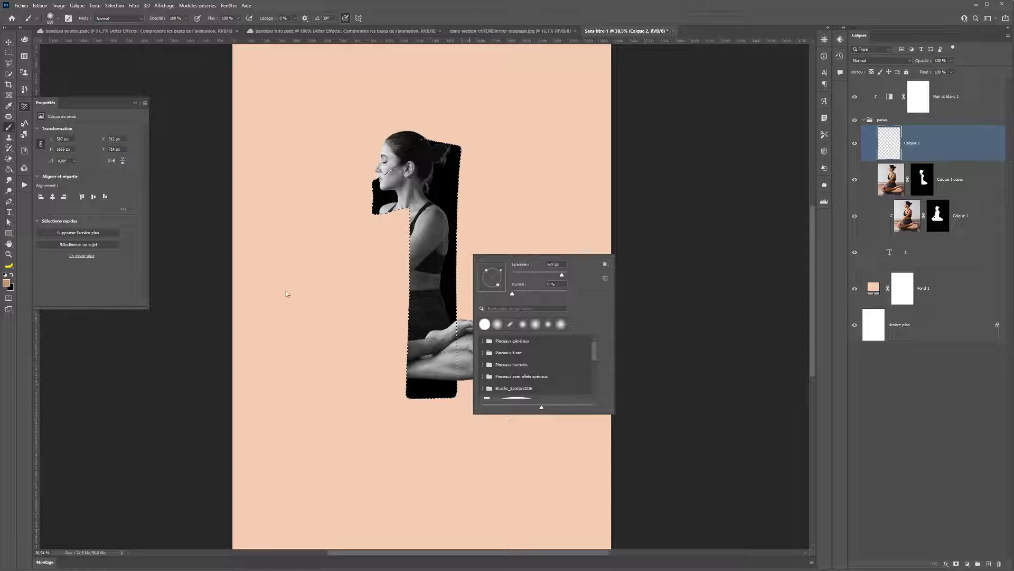
pyautogui.click(12, 274)
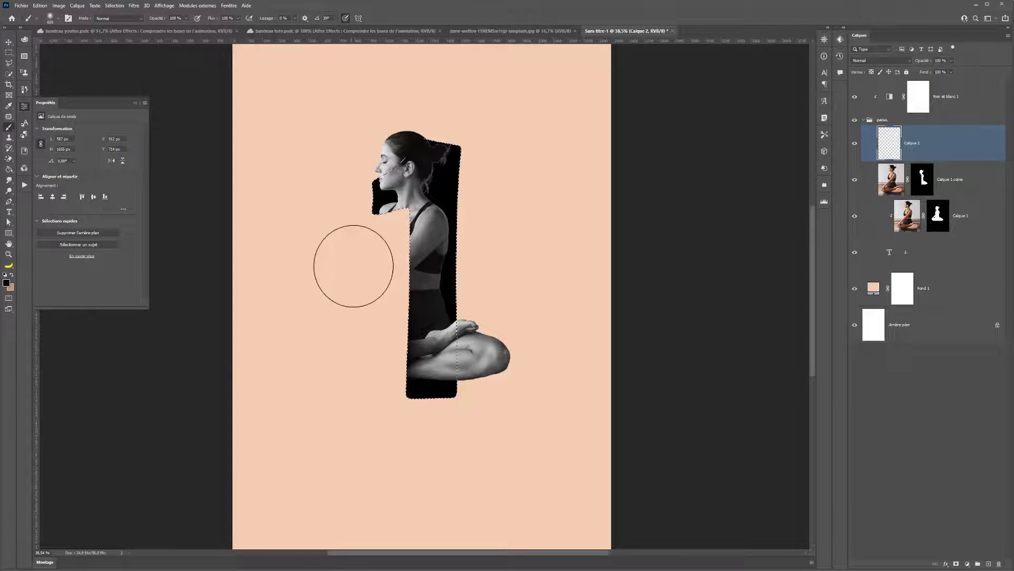
# - Paint soft black shading on the new layer along the digit's inner left edge and over the shoulder area
pyautogui.moveTo(364, 336); pyautogui.dragTo(333, 332)
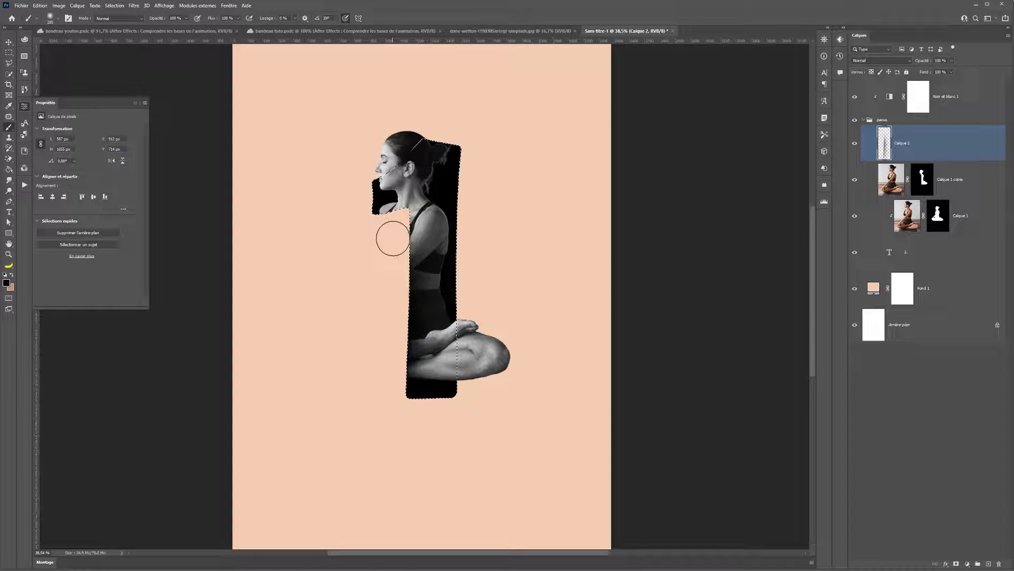
pyautogui.hotkey('ctrl', 'd')
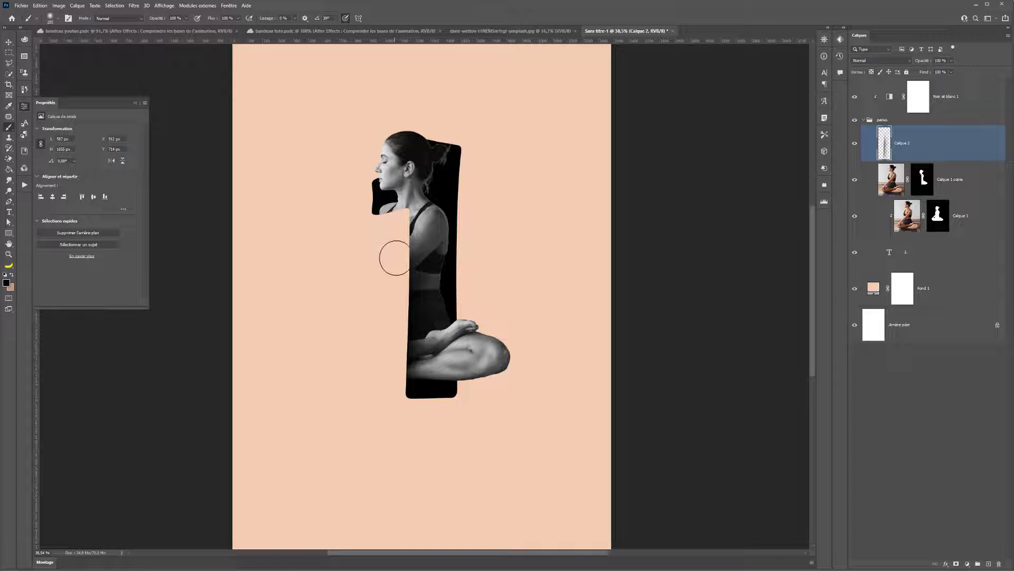
pyautogui.moveTo(395, 257); pyautogui.dragTo(393, 254)
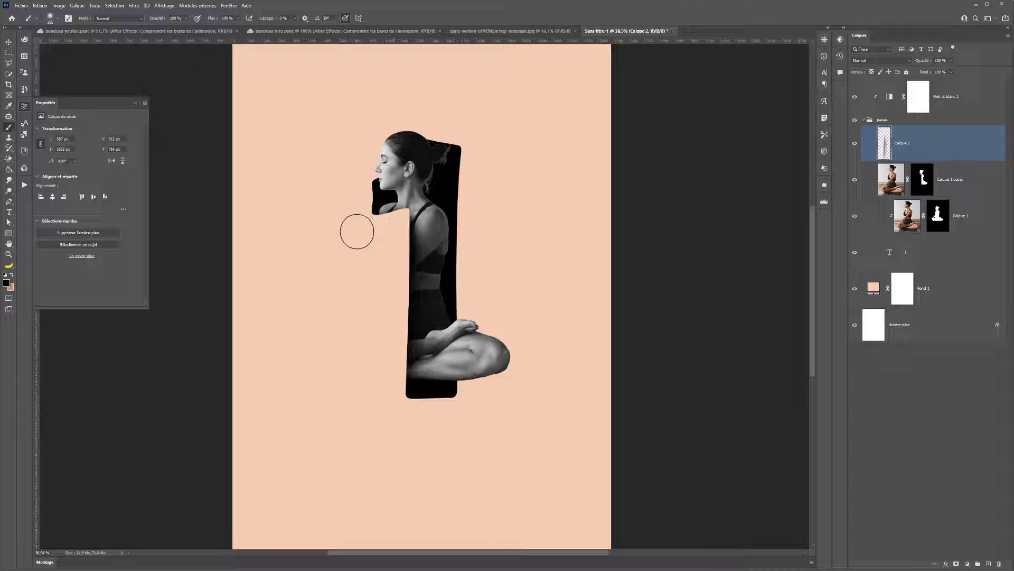
pyautogui.moveTo(356, 229); pyautogui.dragTo(390, 226)
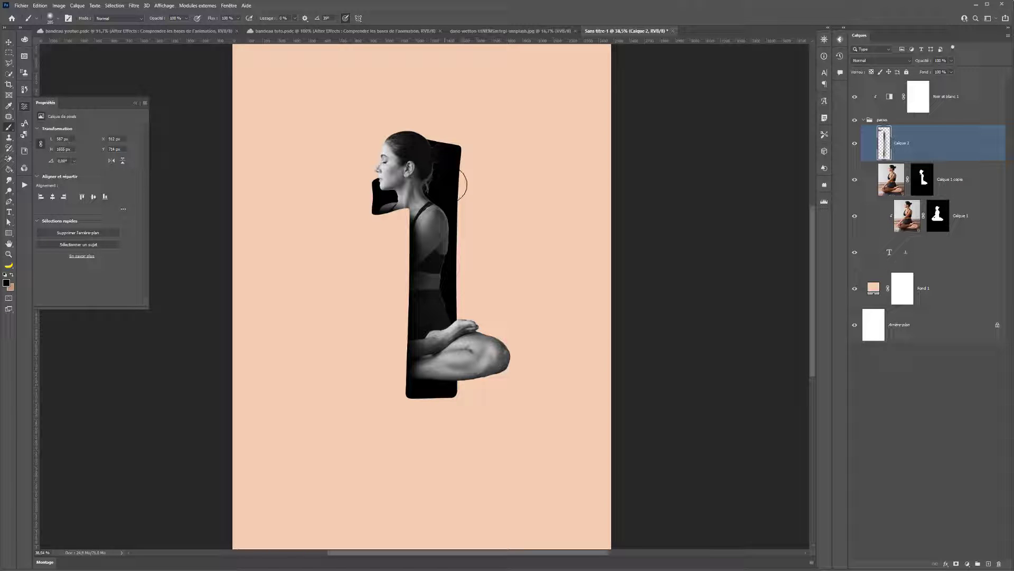
# - Load the upper photo's mask as a selection and hide the lower photo layer clipped to the digit
pyautogui.hotkey('ctrl', 'e')
pyautogui.click(558, 216)
pyautogui.keyDown('ctrl'); pyautogui.click(923, 182); pyautogui.keyUp('ctrl')
pyautogui.scroll(2, 523, 164)
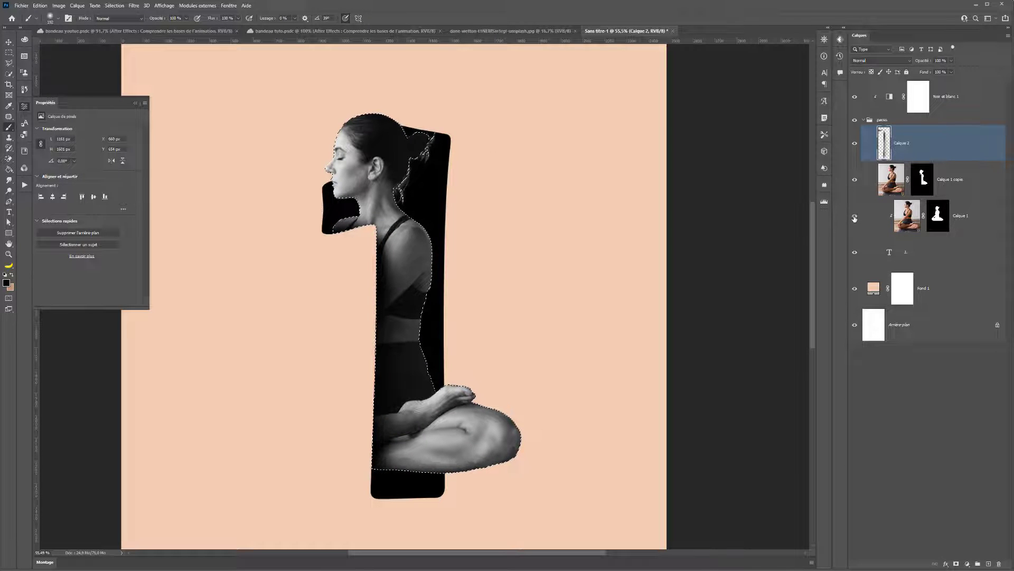
pyautogui.click(863, 222)
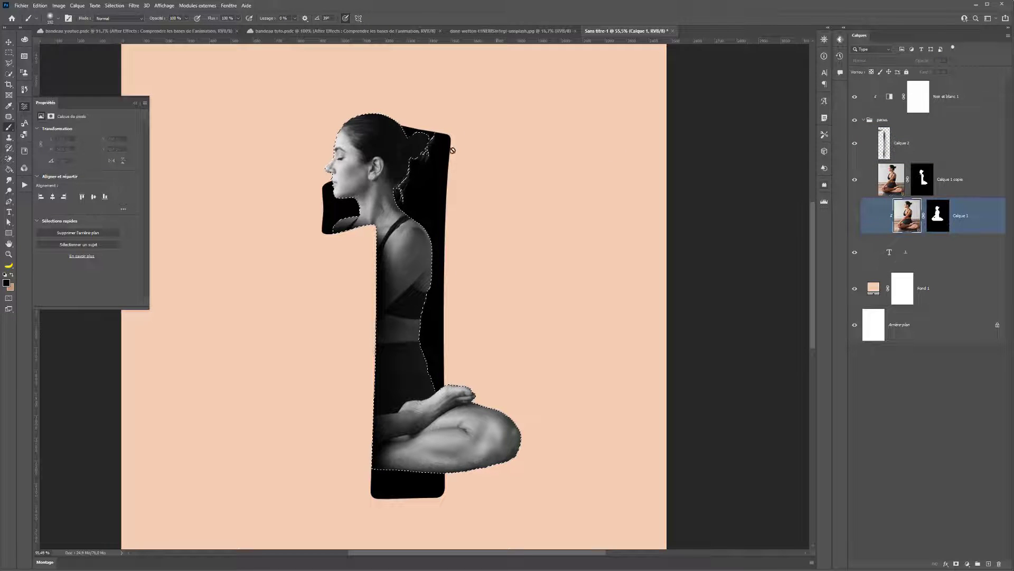
pyautogui.hotkey('ctrl', 'f')
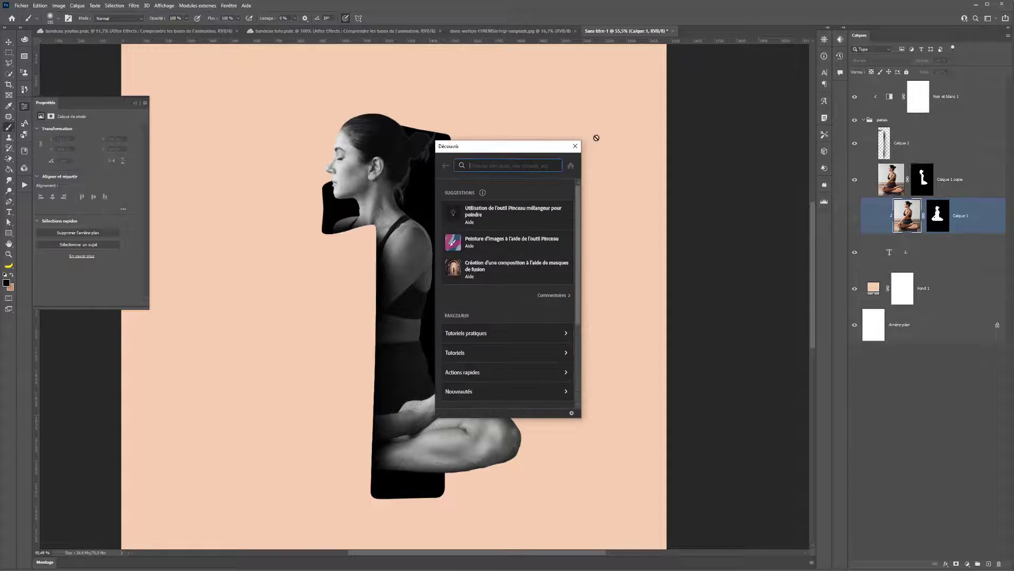
pyautogui.click(576, 146)
# - Load the digit 1's outline as a selection and paint soft black on the existing shading layer over the hair bun and loose strands
pyautogui.click(922, 179)
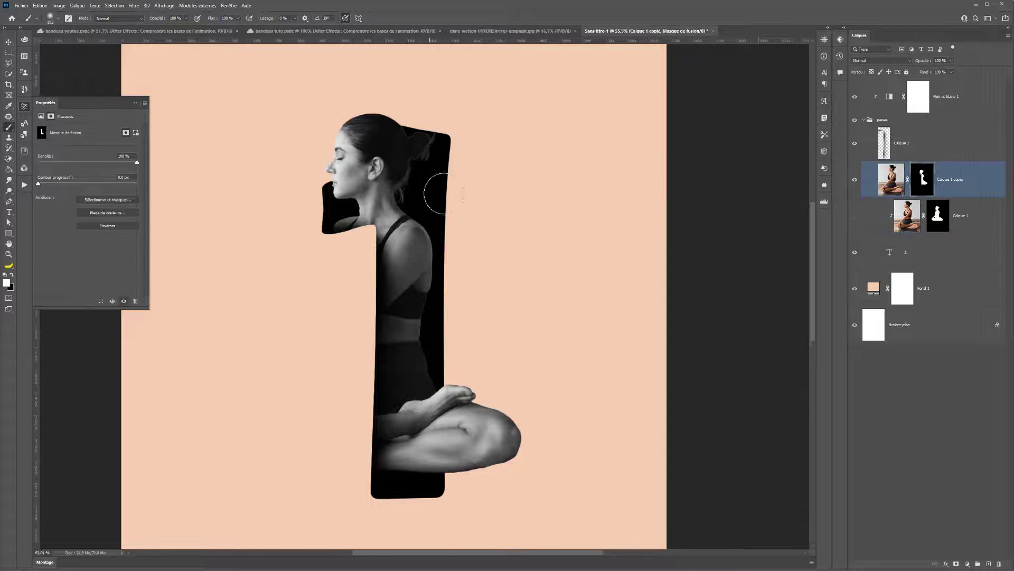
pyautogui.scroll(4, 430, 184)
pyautogui.click(891, 179)
pyautogui.click(902, 142)
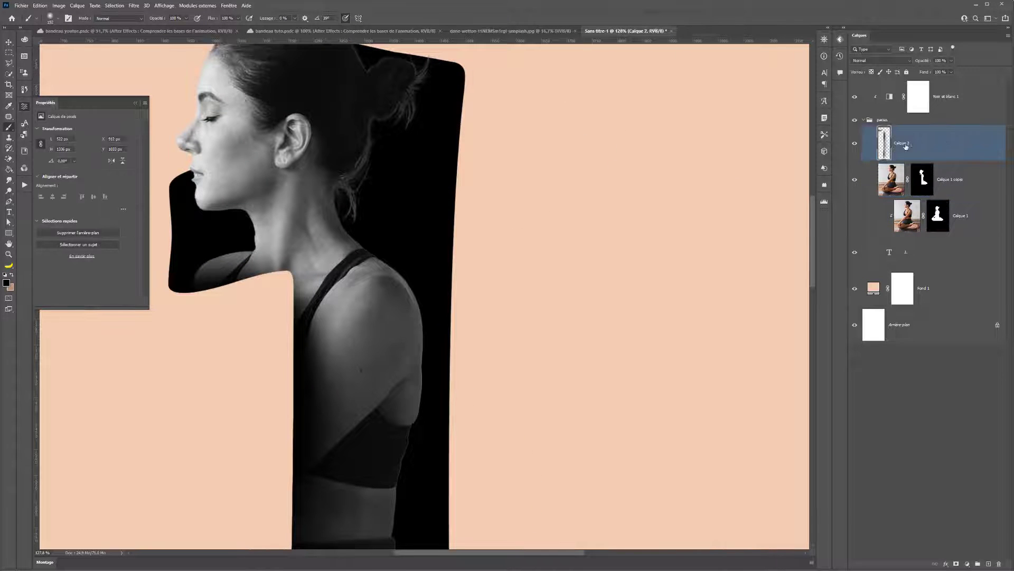
pyautogui.scroll(4, 376, 175)
pyautogui.moveTo(439, 233)
pyautogui.mouseDown()
pyautogui.moveTo(557, 290)
pyautogui.moveTo(567, 280)
pyautogui.moveTo(552, 281)
pyautogui.mouseUp()
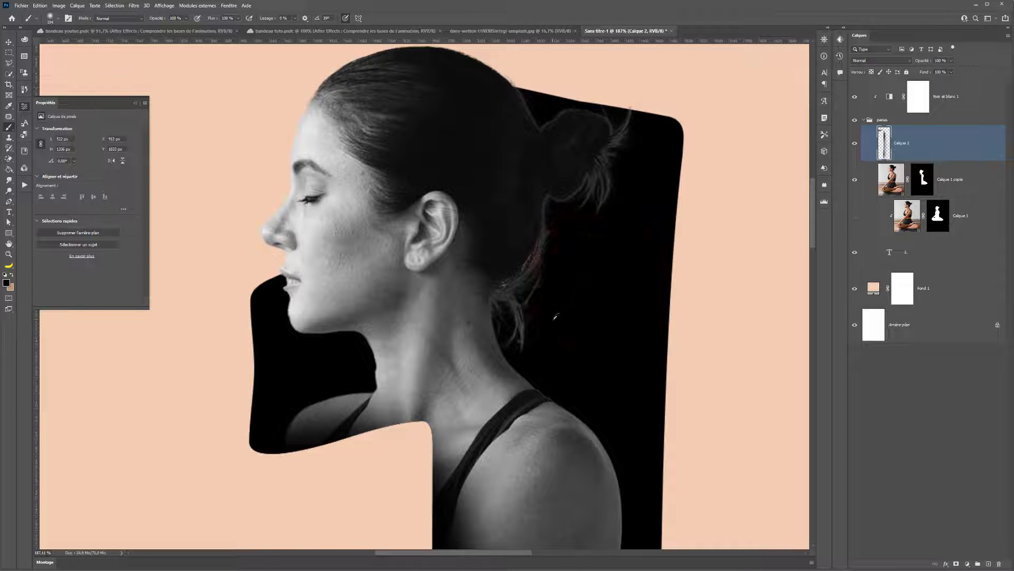
pyautogui.moveTo(538, 349)
pyautogui.mouseDown()
pyautogui.moveTo(557, 302)
pyautogui.moveTo(532, 331)
pyautogui.moveTo(639, 181)
pyautogui.moveTo(654, 148)
pyautogui.moveTo(610, 219)
pyautogui.moveTo(652, 137)
pyautogui.moveTo(605, 206)
pyautogui.moveTo(651, 145)
pyautogui.moveTo(612, 236)
pyautogui.moveTo(658, 217)
pyautogui.mouseUp()
pyautogui.hotkey('ctrl', 'z')
pyautogui.keyDown('ctrl'); pyautogui.click(889, 253); pyautogui.keyUp('ctrl')
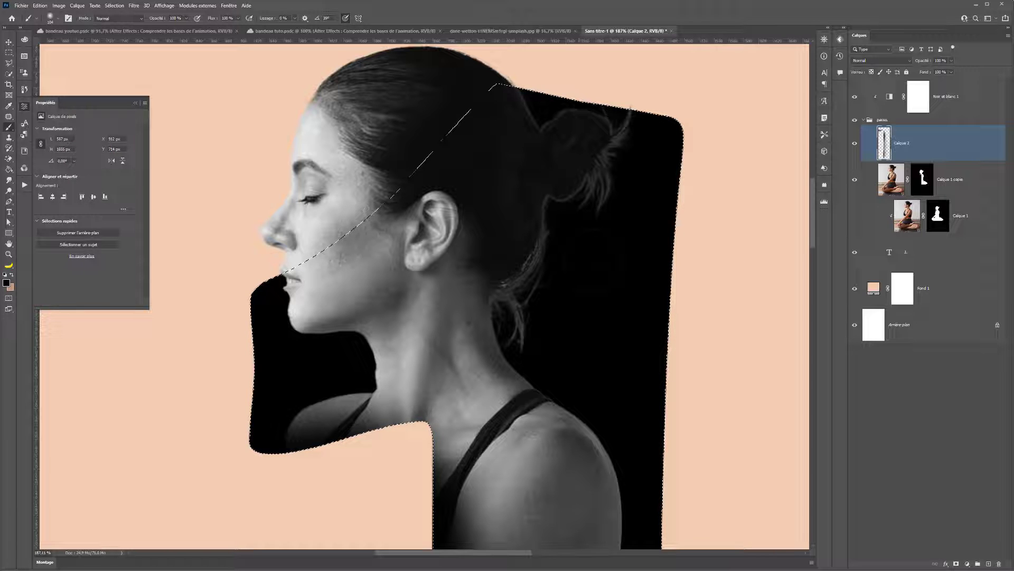
pyautogui.moveTo(578, 265)
pyautogui.mouseDown()
pyautogui.moveTo(564, 334)
pyautogui.moveTo(597, 313)
pyautogui.moveTo(599, 238)
pyautogui.moveTo(637, 169)
pyautogui.moveTo(644, 179)
pyautogui.mouseUp()
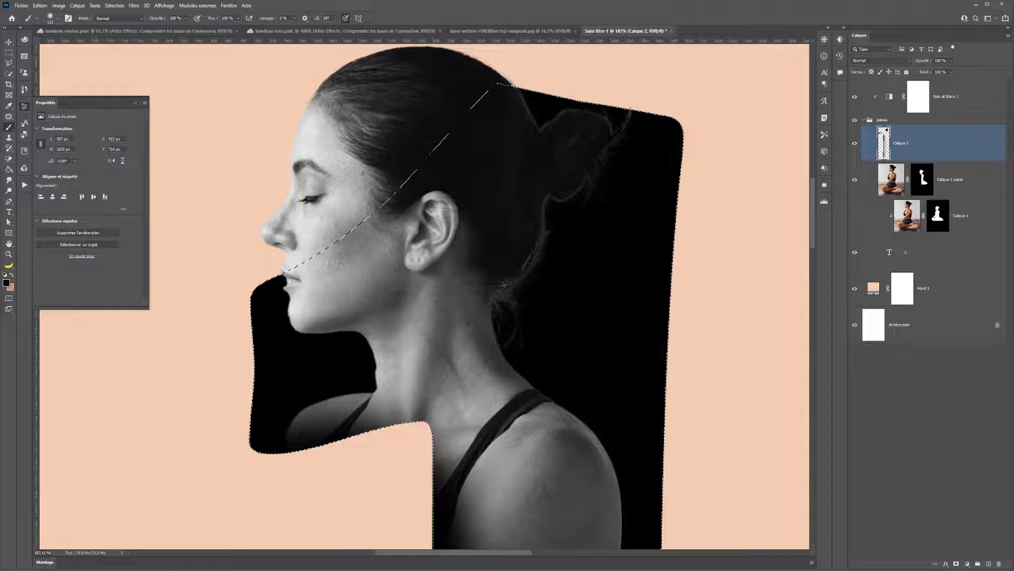
pyautogui.hotkey('ctrl', 'z')
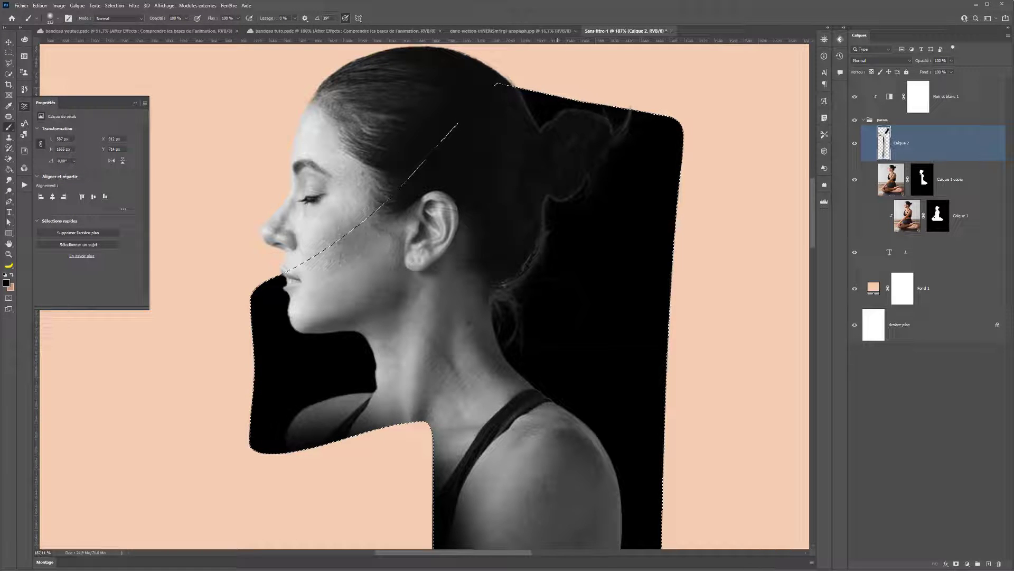
# - Add another shading layer, paint soft black over the hair at the nape, and lower the layer's opacity to 52%
pyautogui.click(989, 564)
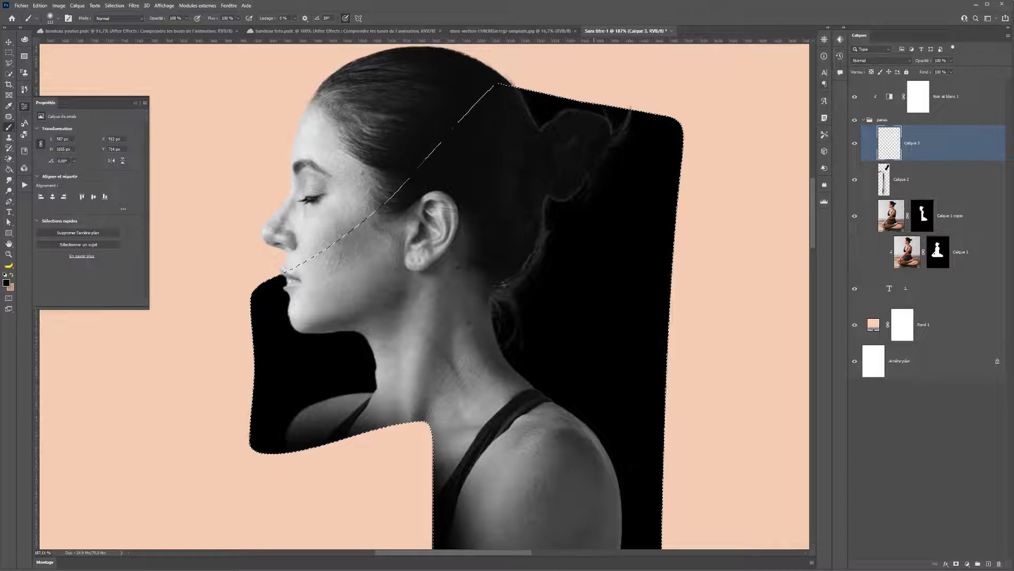
pyautogui.moveTo(547, 222)
pyautogui.mouseDown()
pyautogui.moveTo(499, 306)
pyautogui.moveTo(490, 360)
pyautogui.mouseUp()
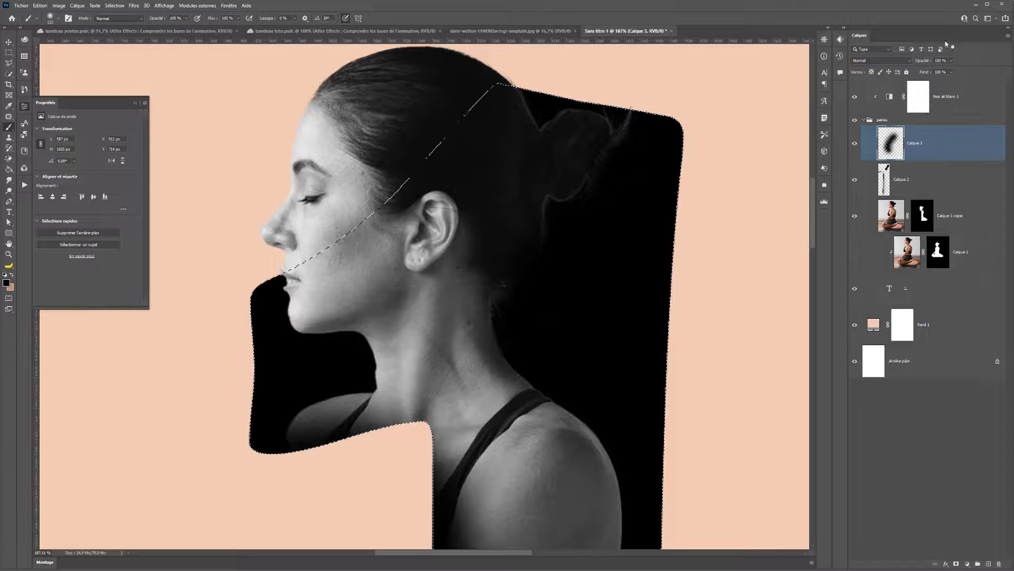
pyautogui.click(951, 61)
pyautogui.moveTo(939, 73); pyautogui.dragTo(934, 70)
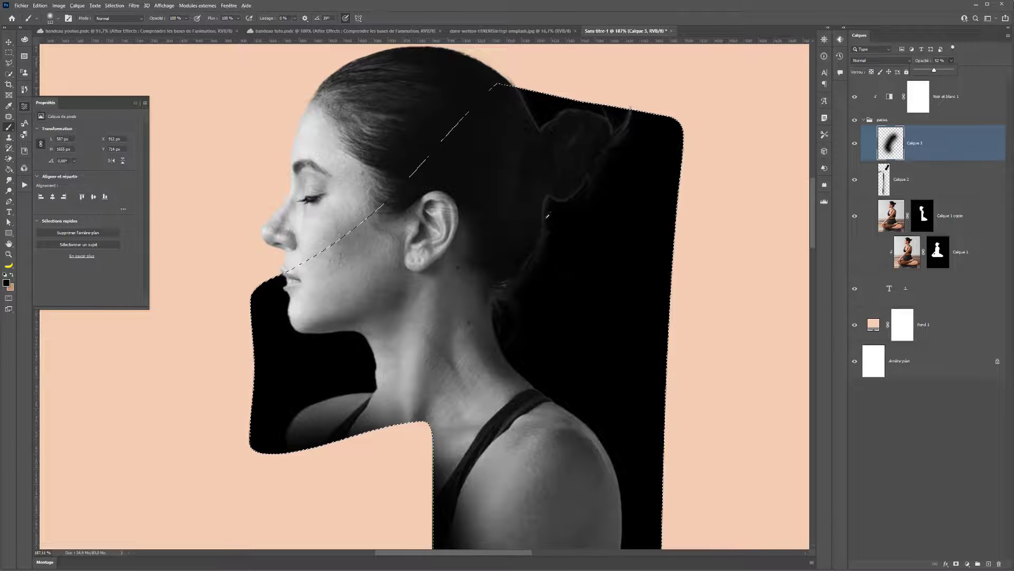
# - Extend the soft black shading on the new layer over the bun and back of the head, and clear the selection
pyautogui.click(536, 232)
pyautogui.keyDown('alt'); pyautogui.click(526, 207); pyautogui.keyUp('alt')
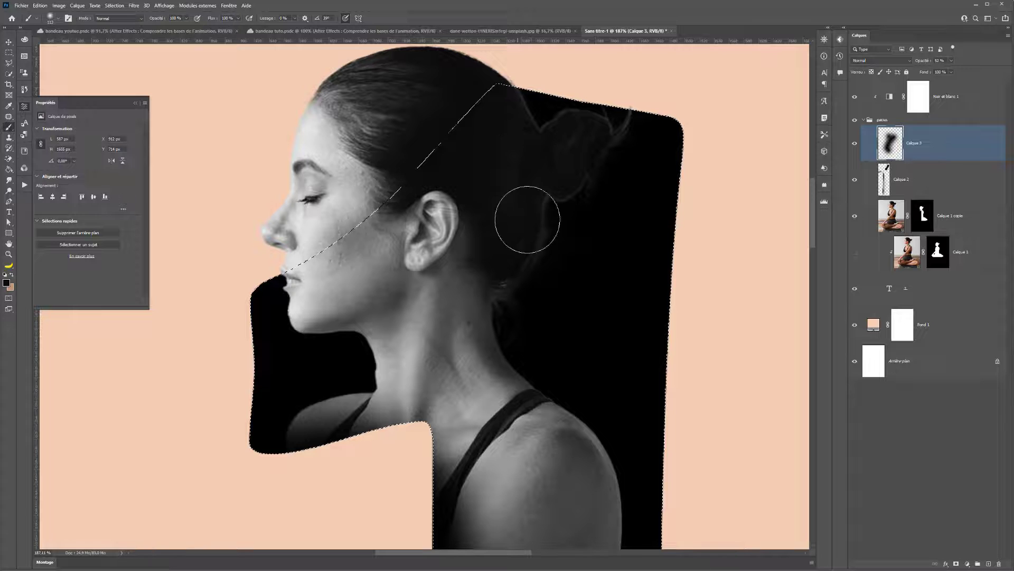
pyautogui.moveTo(527, 220)
pyautogui.mouseDown()
pyautogui.moveTo(543, 266)
pyautogui.moveTo(557, 223)
pyautogui.moveTo(539, 291)
pyautogui.mouseUp()
pyautogui.keyDown('alt'); pyautogui.click(569, 279); pyautogui.keyUp('alt')
pyautogui.moveTo(628, 187)
pyautogui.mouseDown()
pyautogui.moveTo(641, 125)
pyautogui.moveTo(650, 126)
pyautogui.moveTo(625, 182)
pyautogui.moveTo(629, 102)
pyautogui.moveTo(639, 110)
pyautogui.moveTo(550, 238)
pyautogui.mouseUp()
pyautogui.scroll(-3, 623, 309)
pyautogui.scroll(-5, 623, 310)
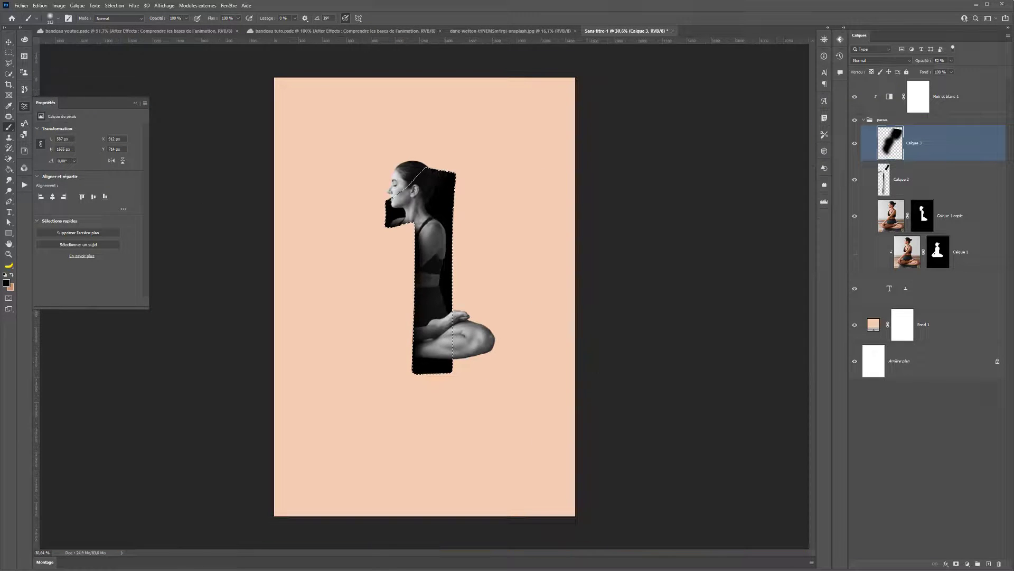
pyautogui.hotkey('ctrl', 'd')
# - Compare the artwork with and without the Black & White adjustment
pyautogui.click(891, 96)
pyautogui.click(855, 98)
pyautogui.click(856, 97)
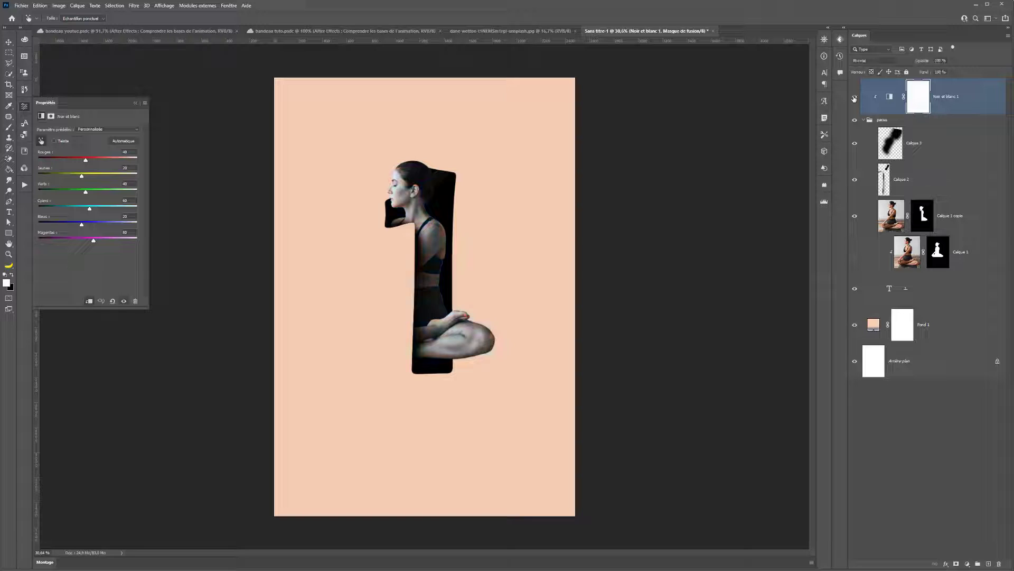
pyautogui.click(855, 99)
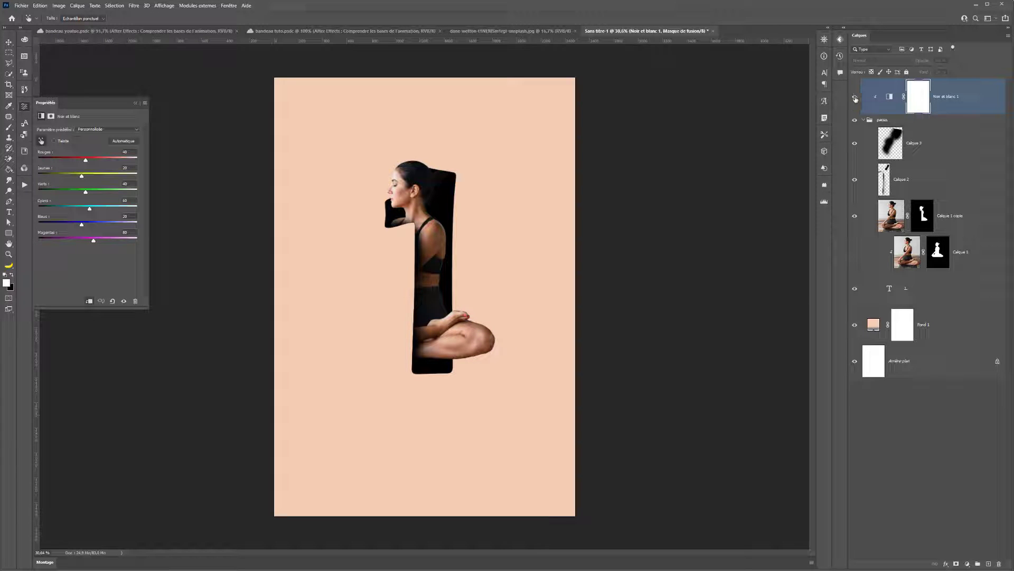
pyautogui.click(855, 98)
# - On the lower shading layer, paint soft black over the far shoulder along the digit's short arm, within its outline, and deselect
pyautogui.click(894, 142)
pyautogui.press('b')
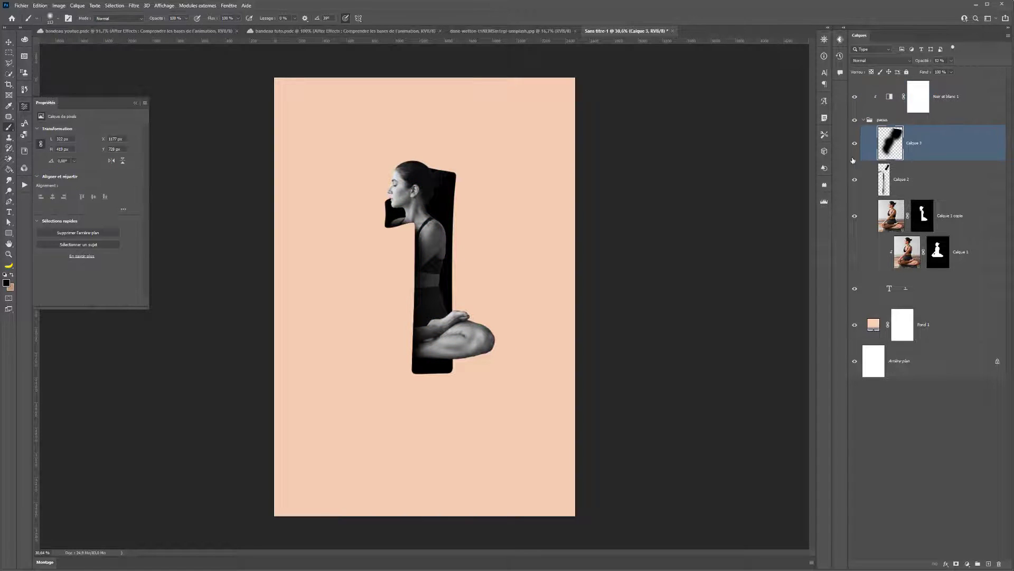
pyautogui.click(892, 173)
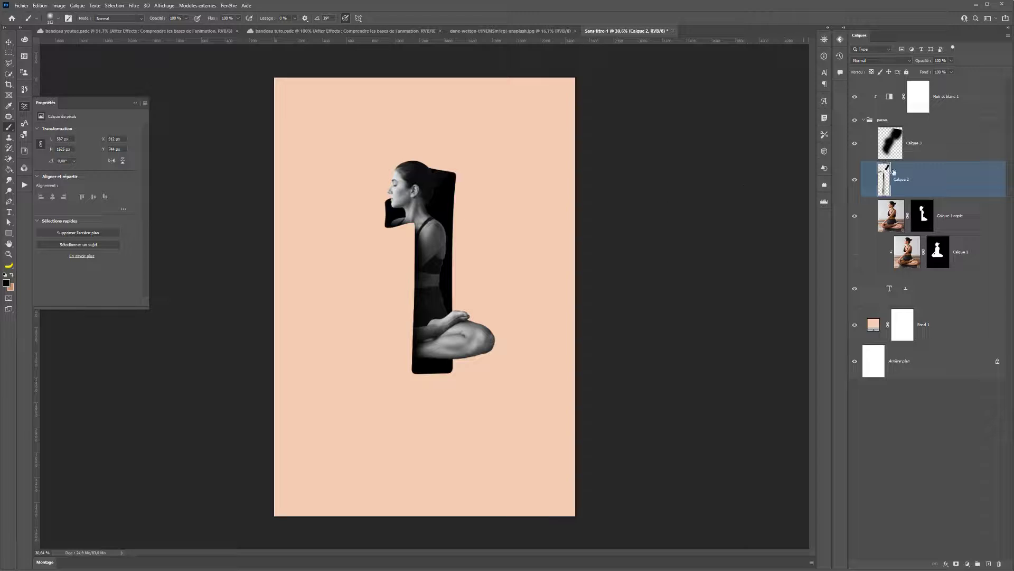
pyautogui.keyDown('ctrl'); pyautogui.click(888, 296); pyautogui.keyUp('ctrl')
pyautogui.moveTo(397, 235); pyautogui.dragTo(413, 235)
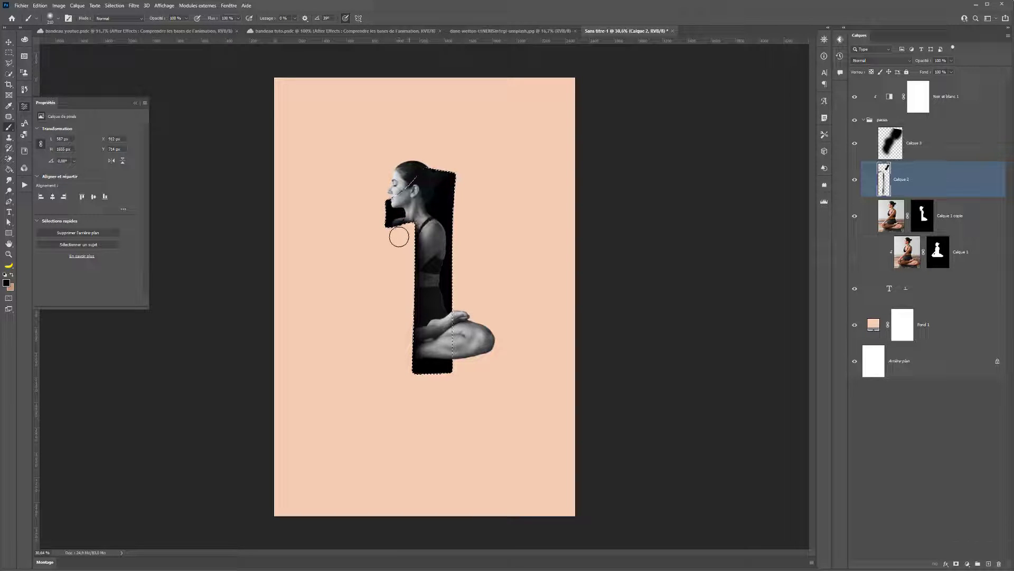
pyautogui.hotkey('ctrl', 'd')
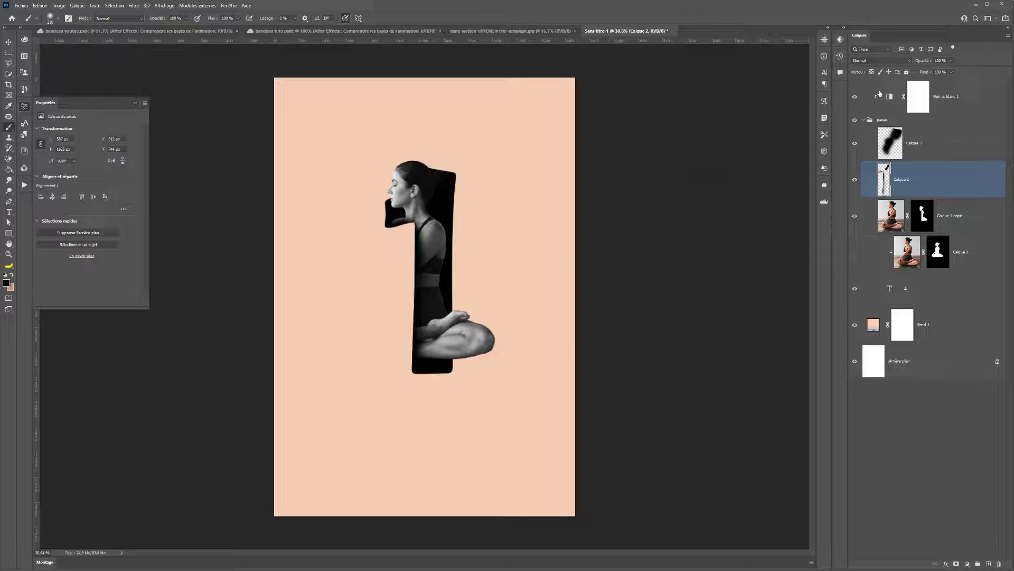
# - Add a Levels adjustment above the Black & White adjustment and clip it to the artwork group
pyautogui.click(880, 94)
pyautogui.click(968, 564)
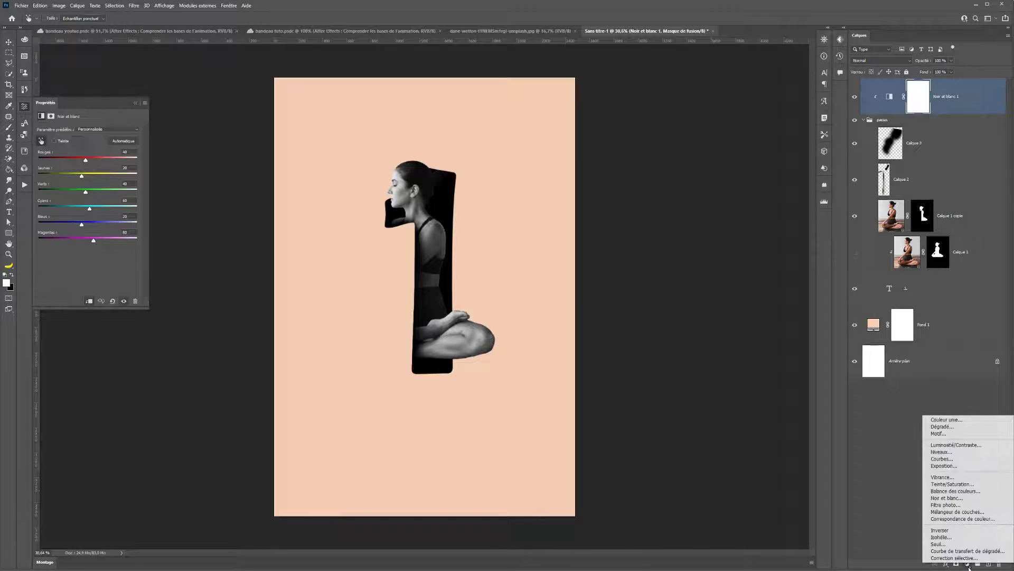
pyautogui.click(951, 451)
pyautogui.press('b')
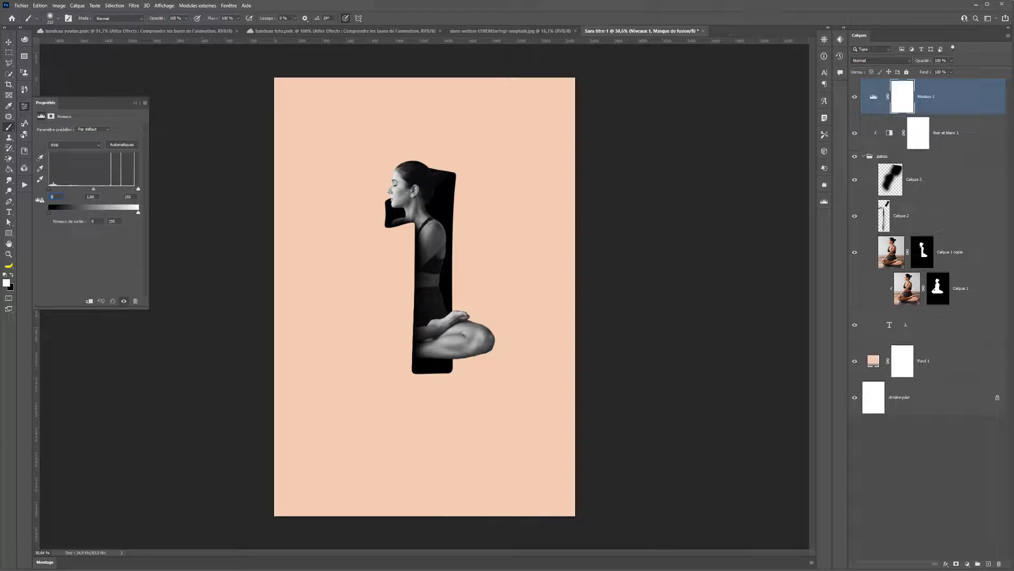
pyautogui.keyDown('alt'); pyautogui.click(895, 113); pyautogui.keyUp('alt')
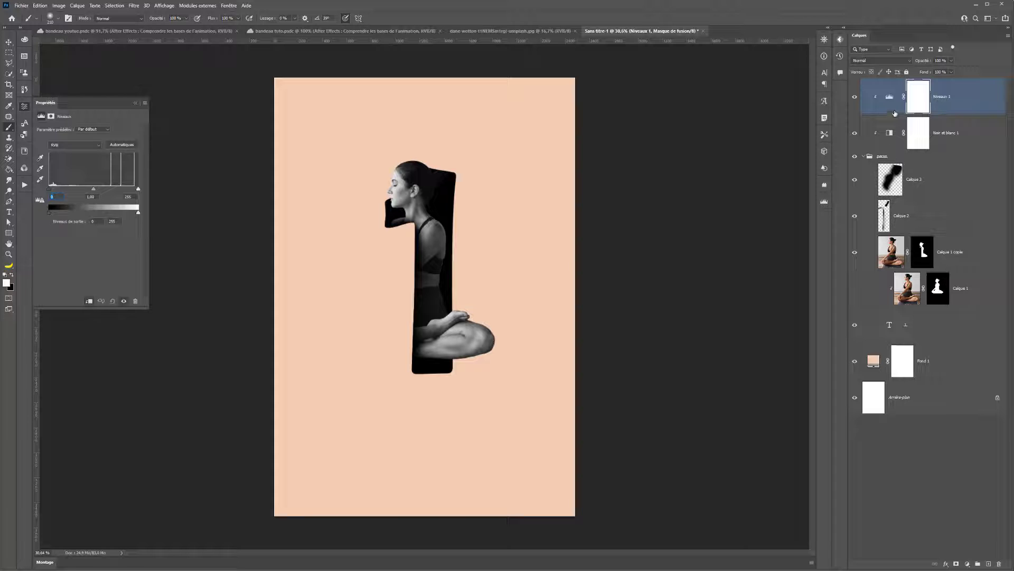
# - Adjust the Levels input values to 0.92 for midtones and 240 for whites
pyautogui.click(855, 157)
pyautogui.click(856, 157)
pyautogui.moveTo(92, 189); pyautogui.dragTo(135, 190)
# - Add a Gradient Map adjustment above the Levels adjustment and clip it to the artwork group
pyautogui.click(967, 564)
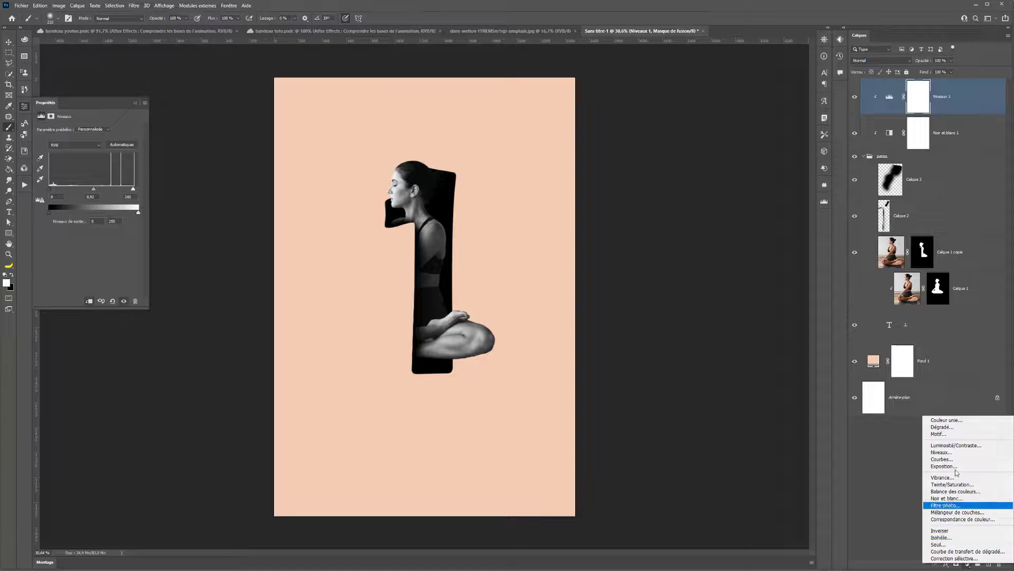
pyautogui.click(960, 552)
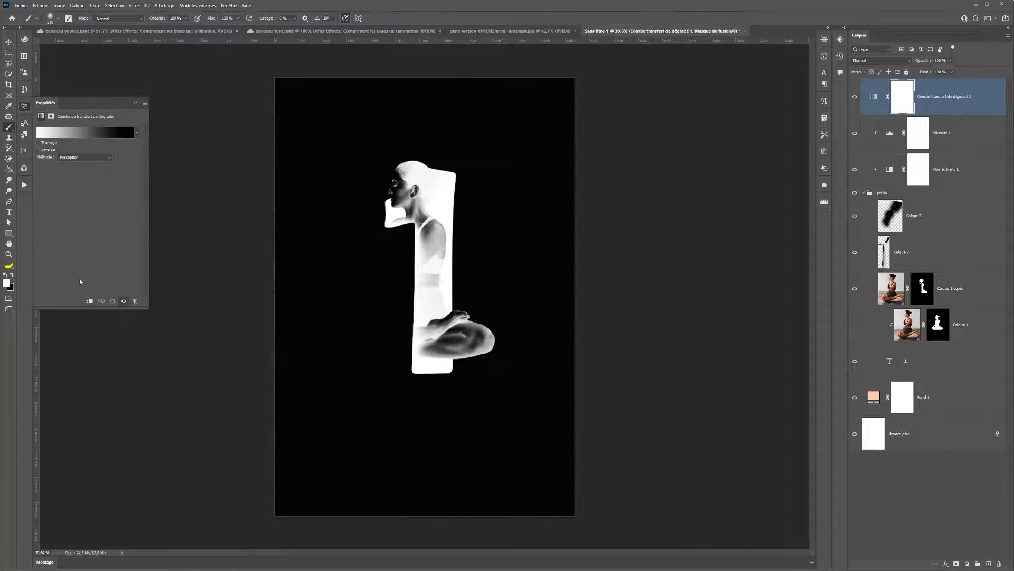
# - Try the Bleu_01, Bleu_13 and Violet_02 gradient presets on the gradient map and discard them
pyautogui.click(88, 131)
pyautogui.click(559, 163)
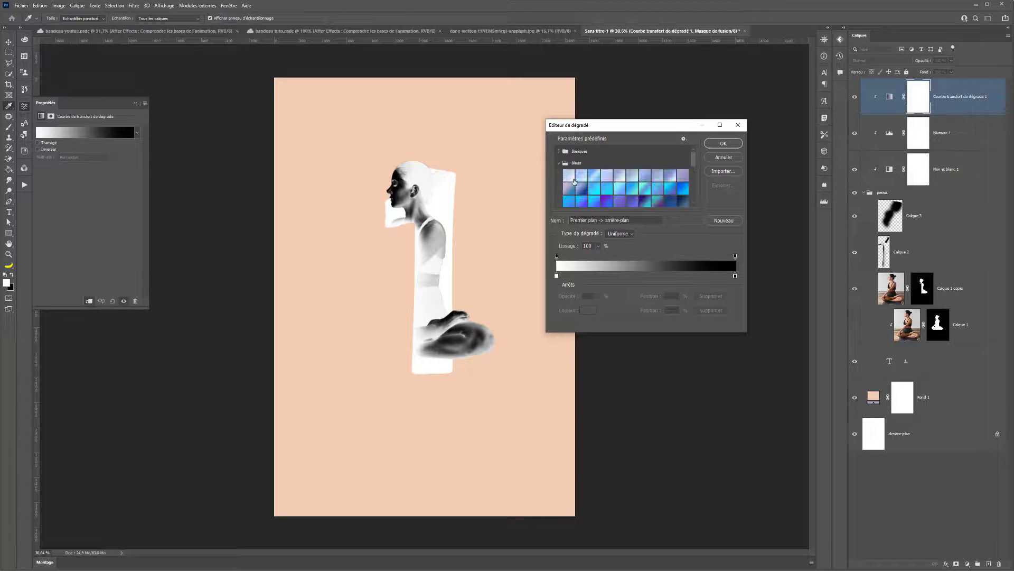
pyautogui.click(570, 176)
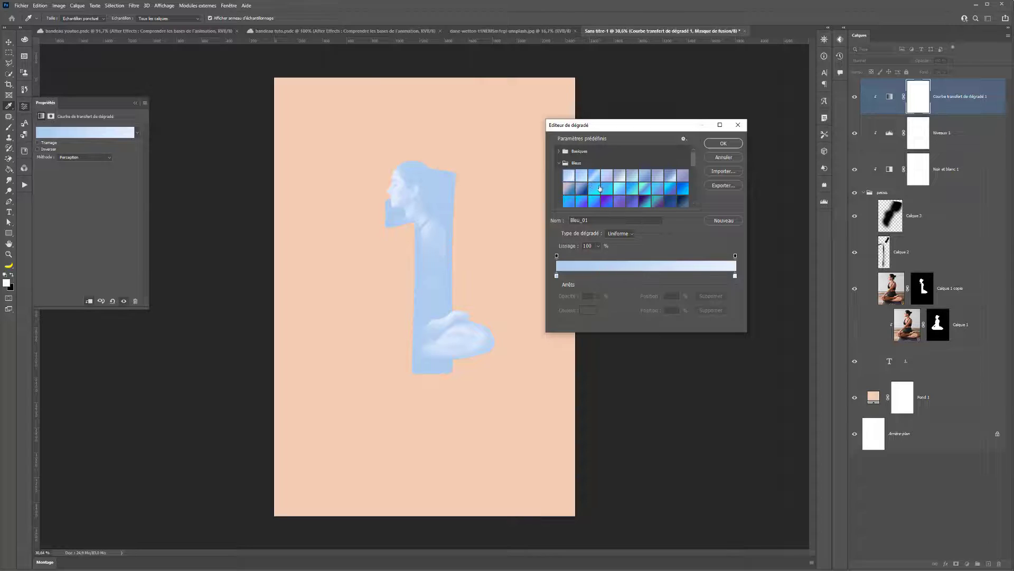
pyautogui.click(599, 188)
pyautogui.click(558, 163)
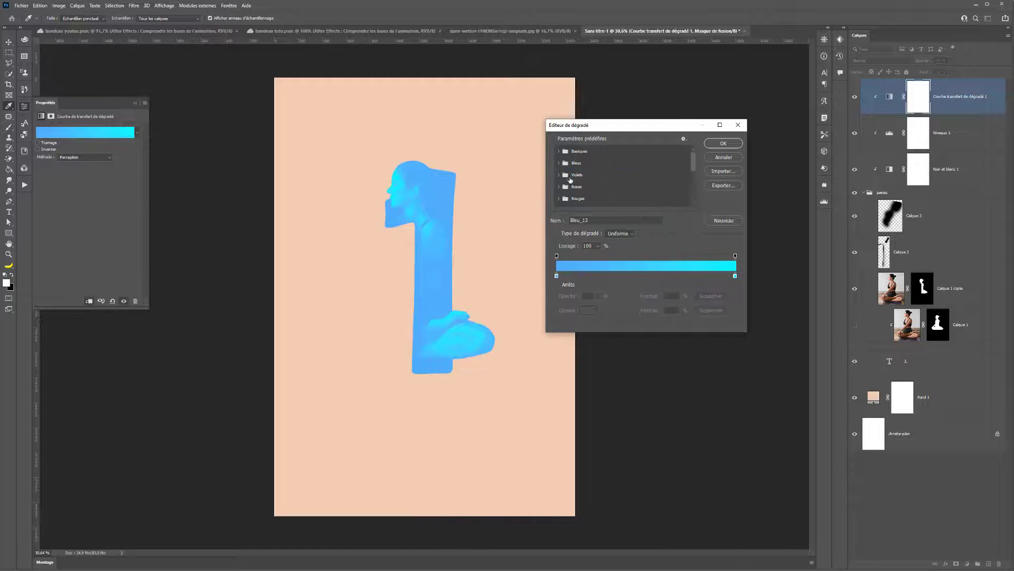
pyautogui.click(560, 175)
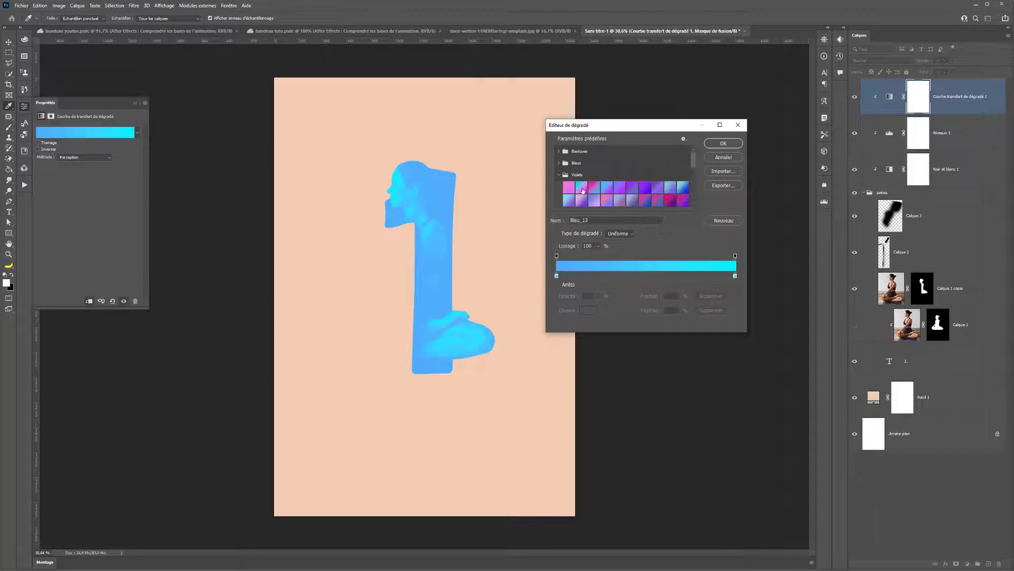
pyautogui.click(581, 188)
pyautogui.click(561, 176)
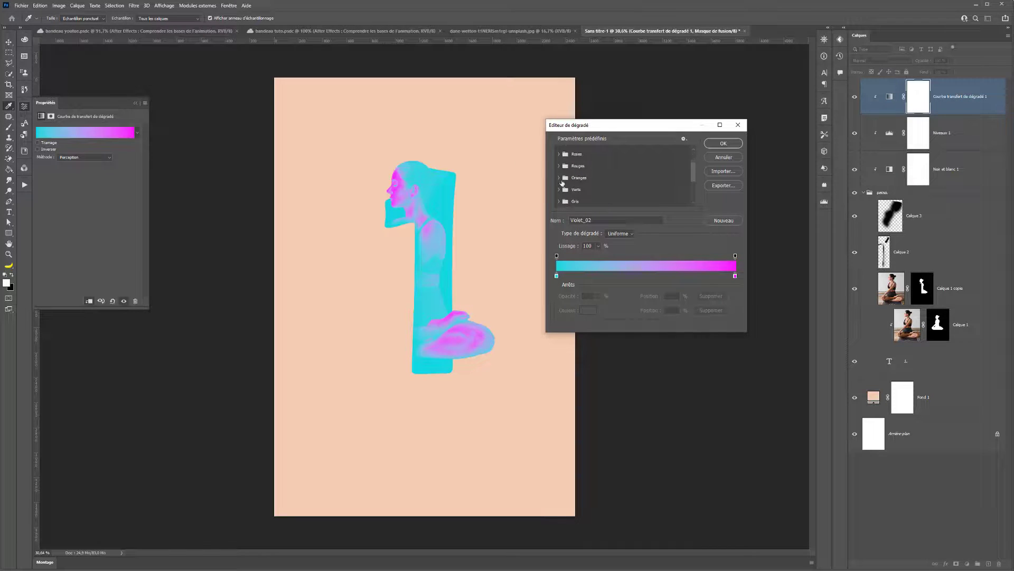
pyautogui.scroll(-3, 562, 183)
pyautogui.click(736, 160)
# - Switch the foreground colour selector to the colour wheel display
pyautogui.click(24, 39)
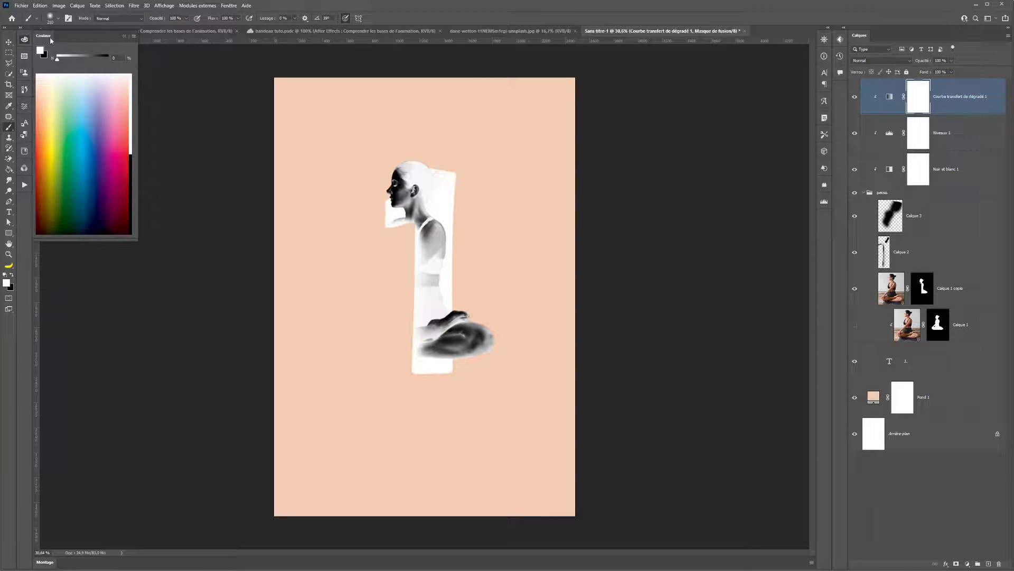
pyautogui.click(132, 36)
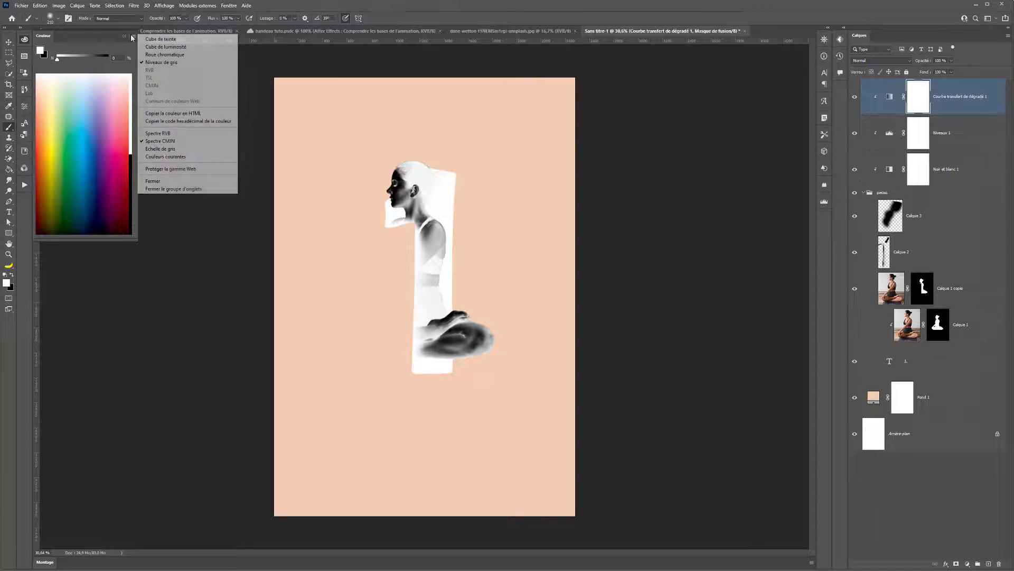
pyautogui.click(152, 57)
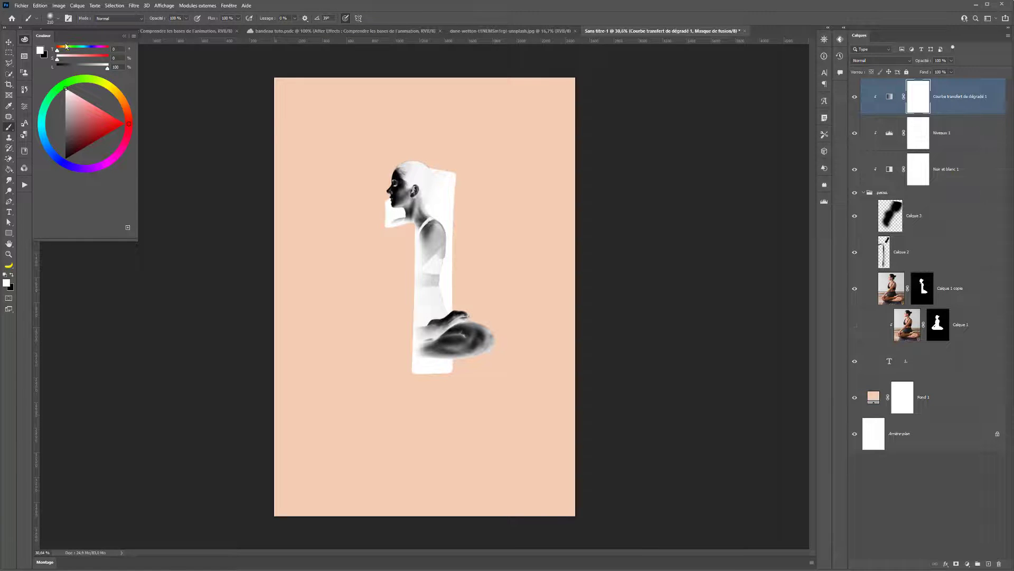
pyautogui.click(24, 39)
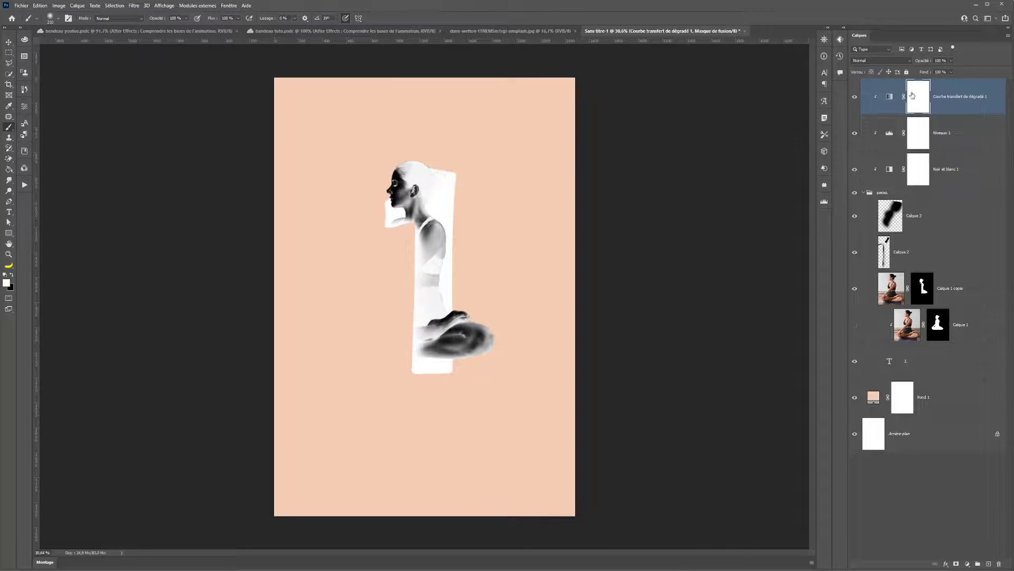
# - Apply a light blue gradient preset from the Blues set to the gradient map
pyautogui.doubleClick(888, 97)
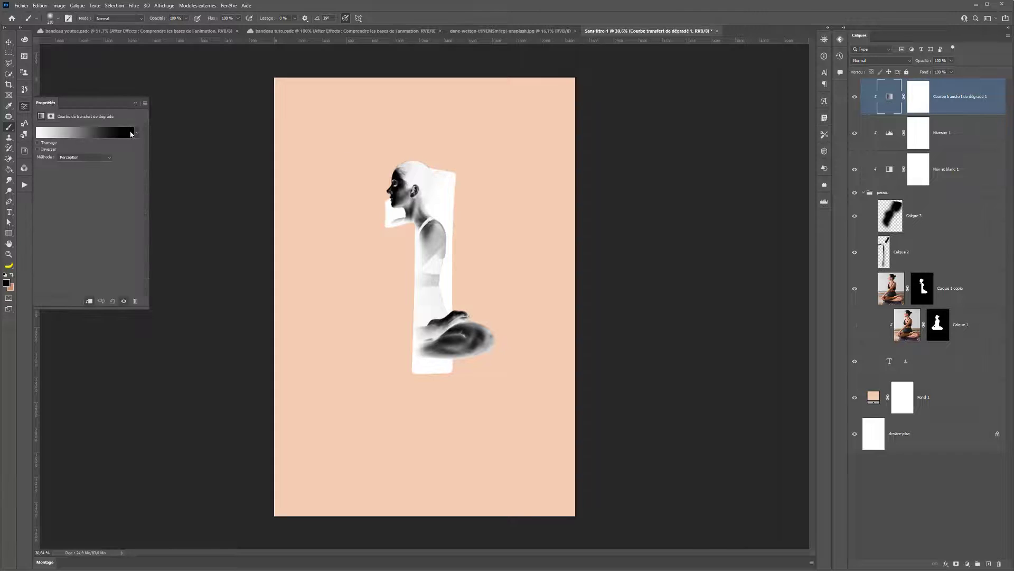
pyautogui.click(131, 133)
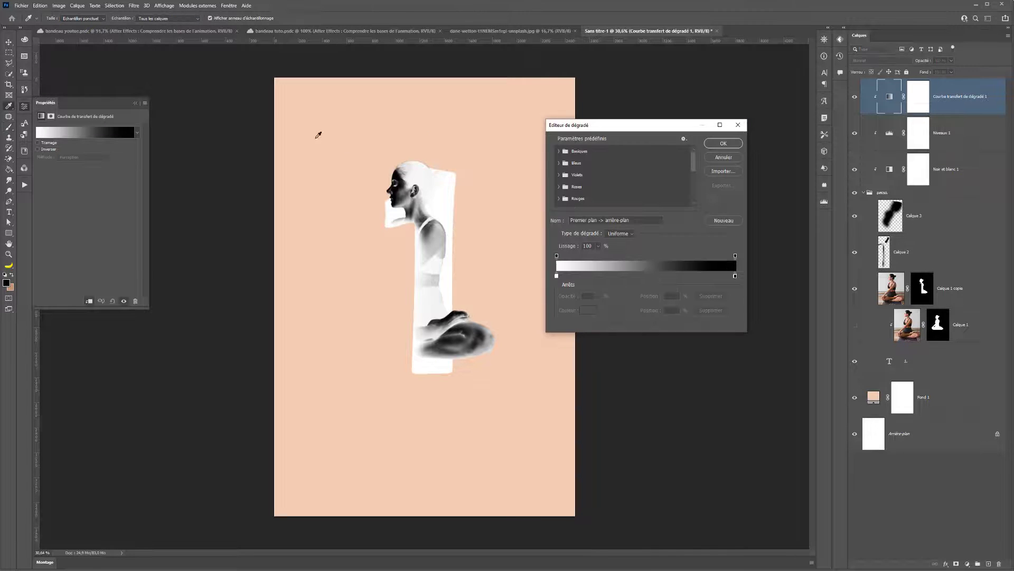
pyautogui.click(563, 163)
pyautogui.click(586, 174)
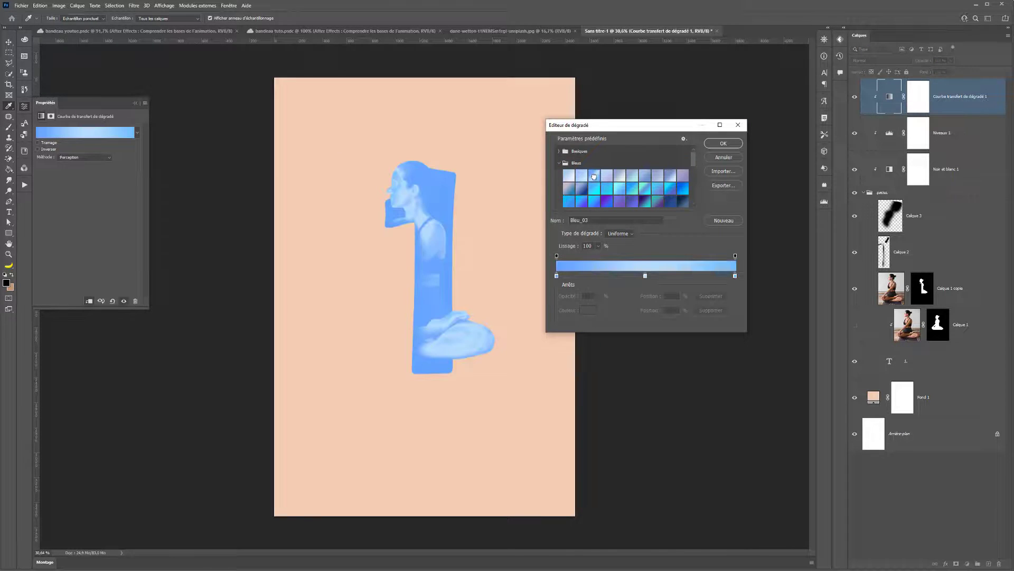
pyautogui.click(724, 143)
# - Set the gradient map layer's blend mode to Lumière tamisée and its opacity to about 50%, and check its effect
pyautogui.click(904, 62)
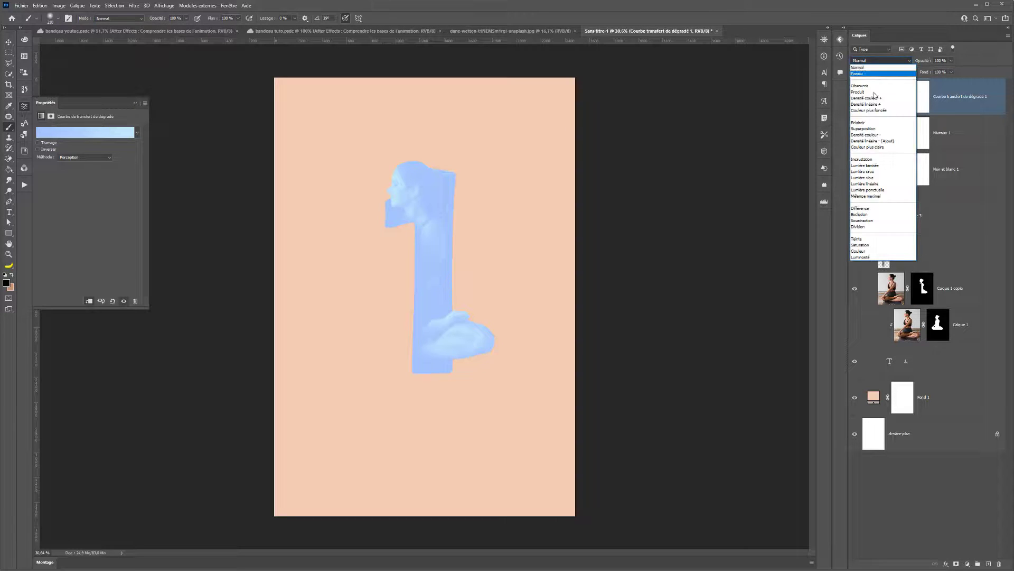
pyautogui.click(864, 167)
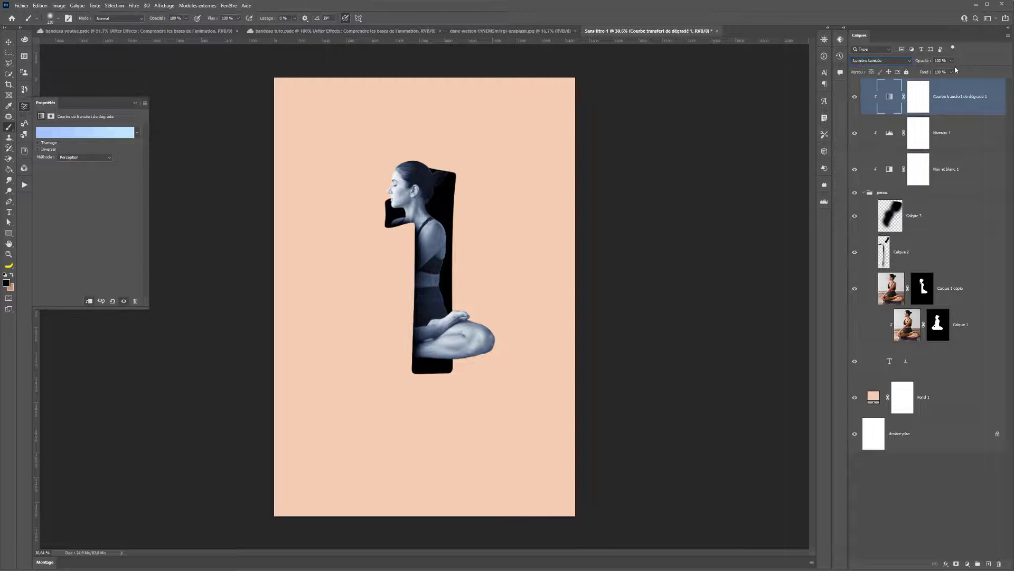
pyautogui.click(951, 61)
pyautogui.moveTo(930, 71); pyautogui.dragTo(923, 72)
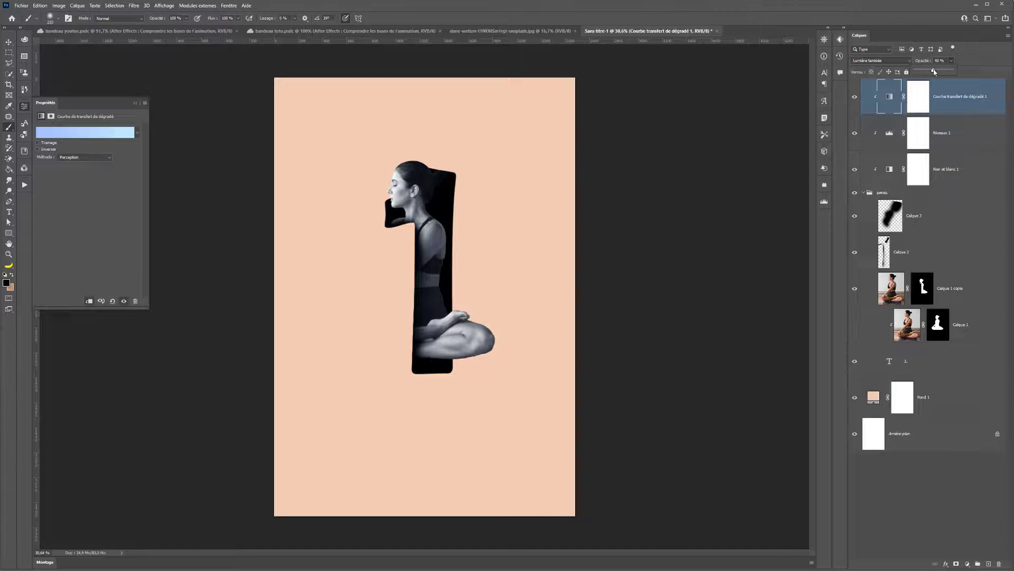
pyautogui.click(24, 106)
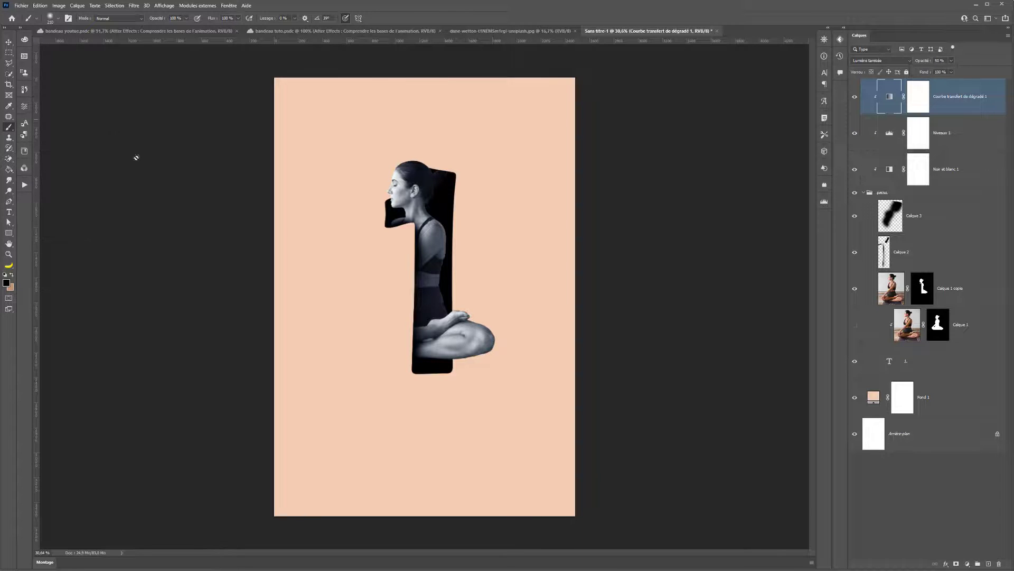
pyautogui.click(853, 99)
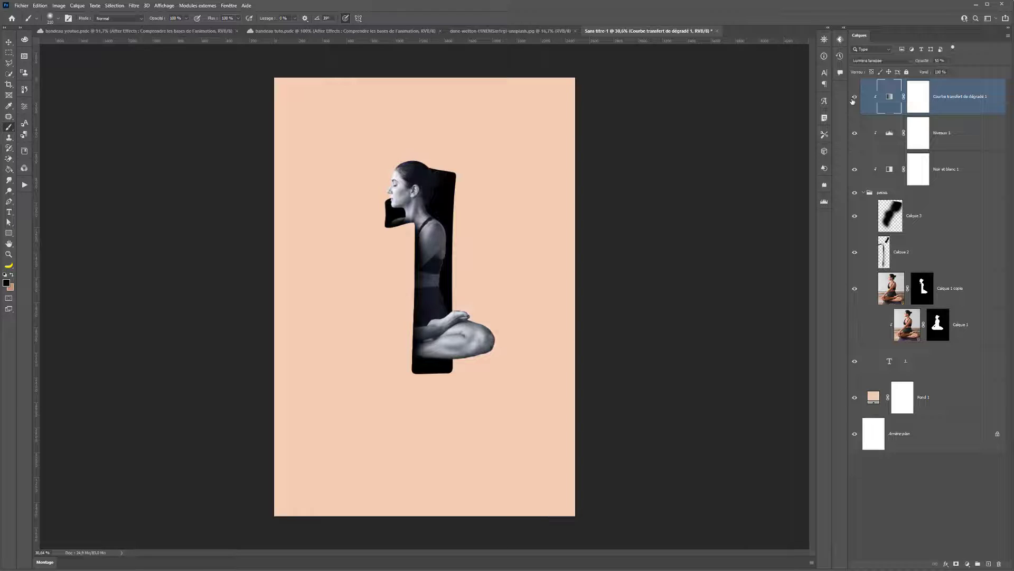
# - Open the gradient map's gradient for editing and try Roses presets, including Rose_01, Rose_03 and Rose_05
pyautogui.doubleClick(889, 99)
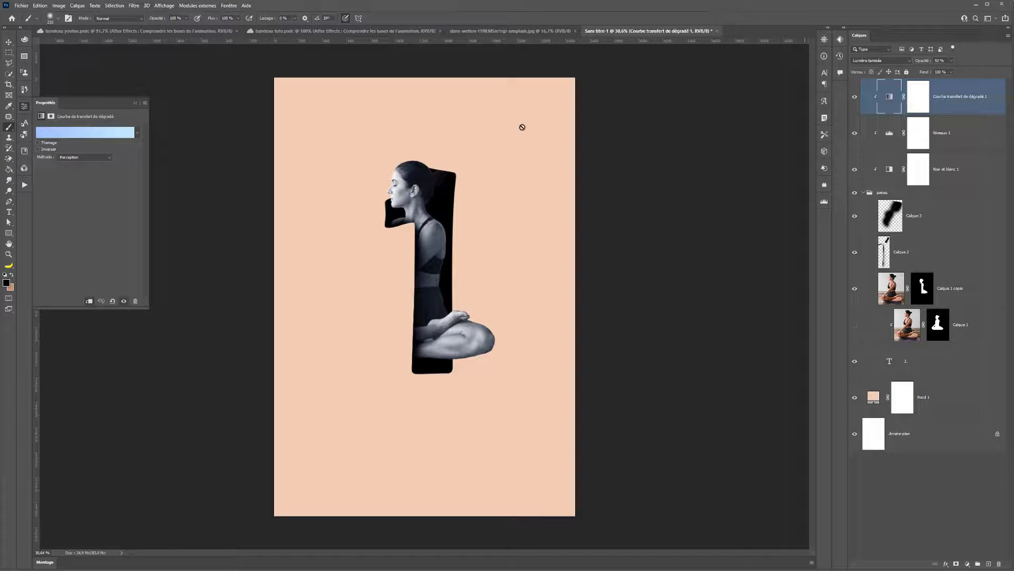
pyautogui.click(77, 133)
pyautogui.click(561, 188)
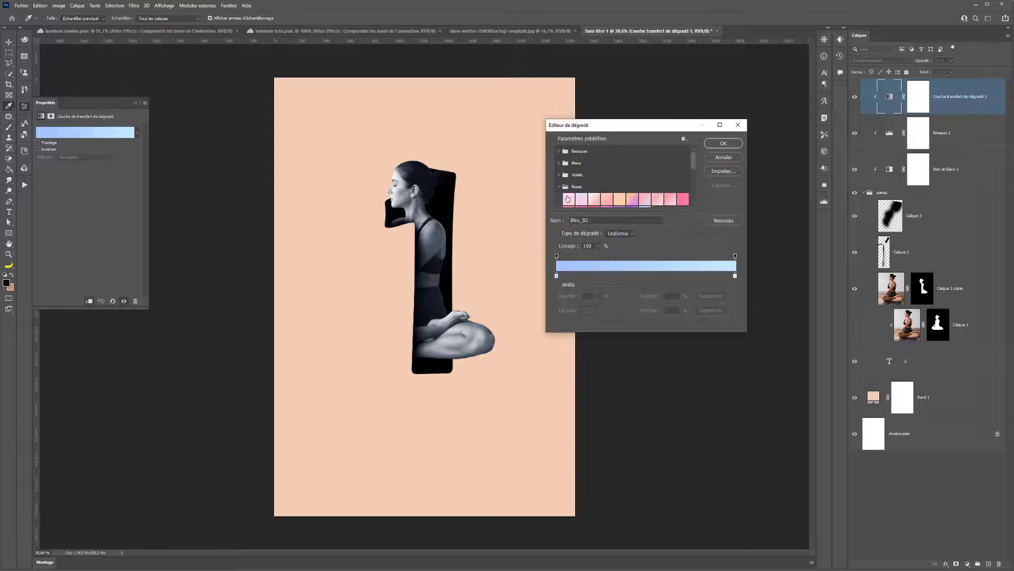
pyautogui.click(594, 199)
pyautogui.click(568, 200)
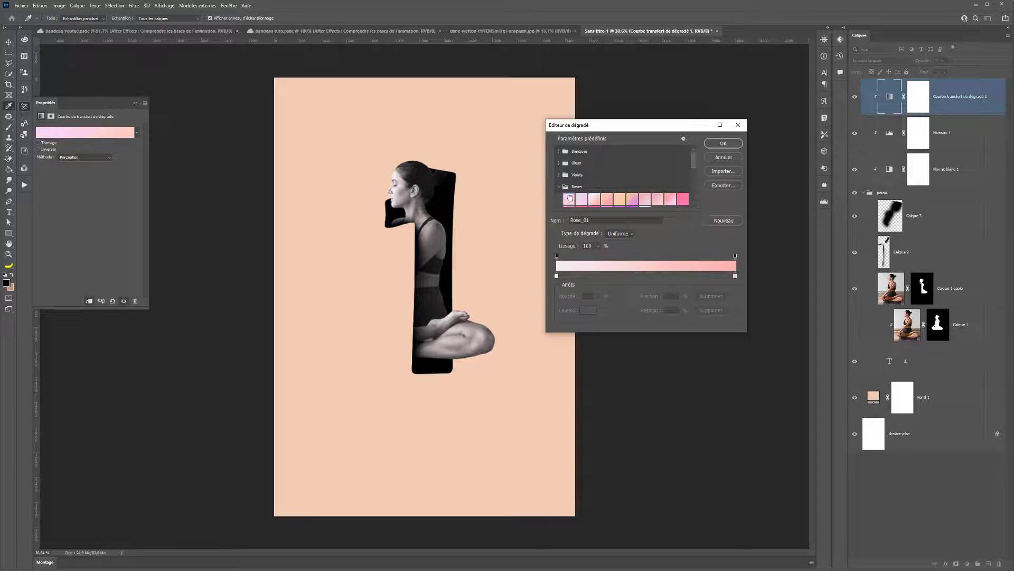
pyautogui.click(605, 200)
pyautogui.click(619, 200)
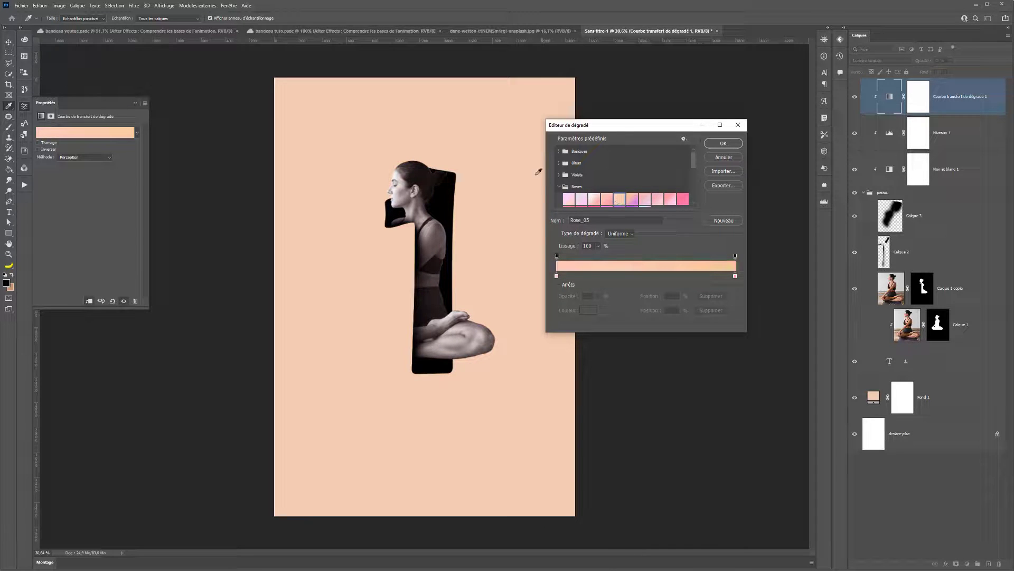
# - Try the Violet_05 and Violet_07 presets from the Violets set on the gradient map
pyautogui.click(558, 175)
pyautogui.click(581, 187)
pyautogui.click(621, 189)
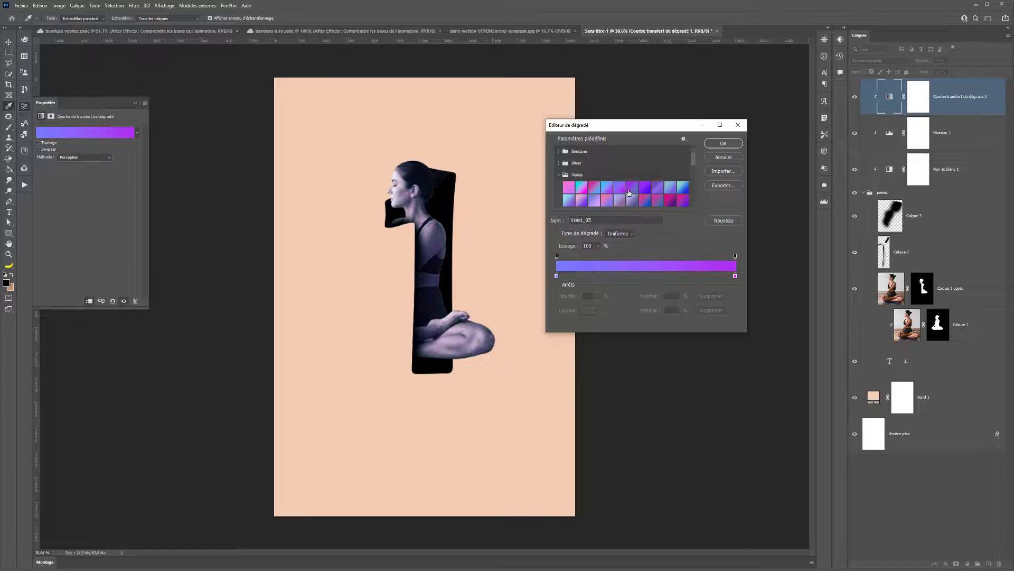
pyautogui.click(641, 191)
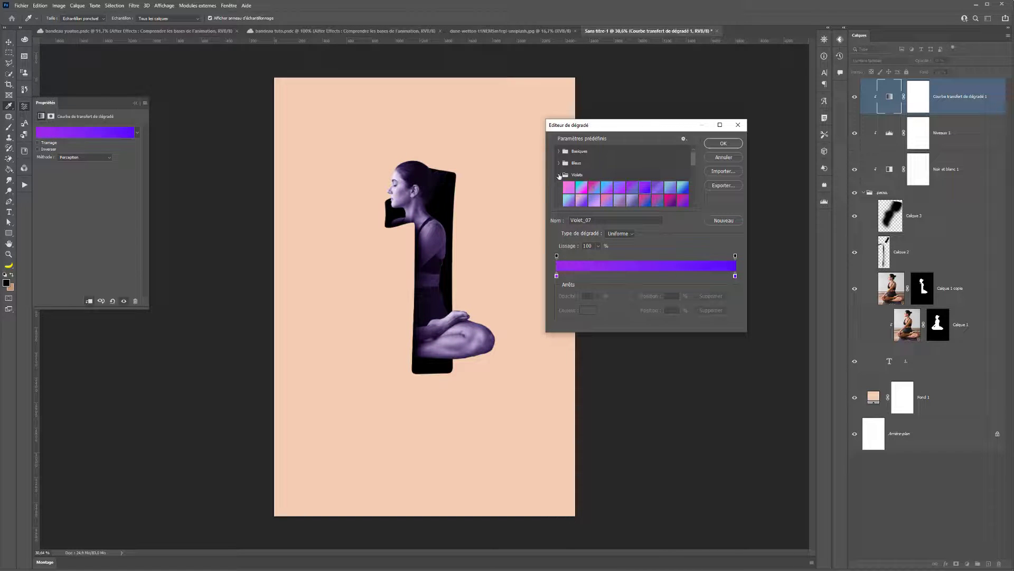
# - Try the Vert_02 and Vert_06 presets from the Verts set on the gradient map
pyautogui.click(560, 175)
pyautogui.scroll(-1, 560, 170)
pyautogui.click(560, 161)
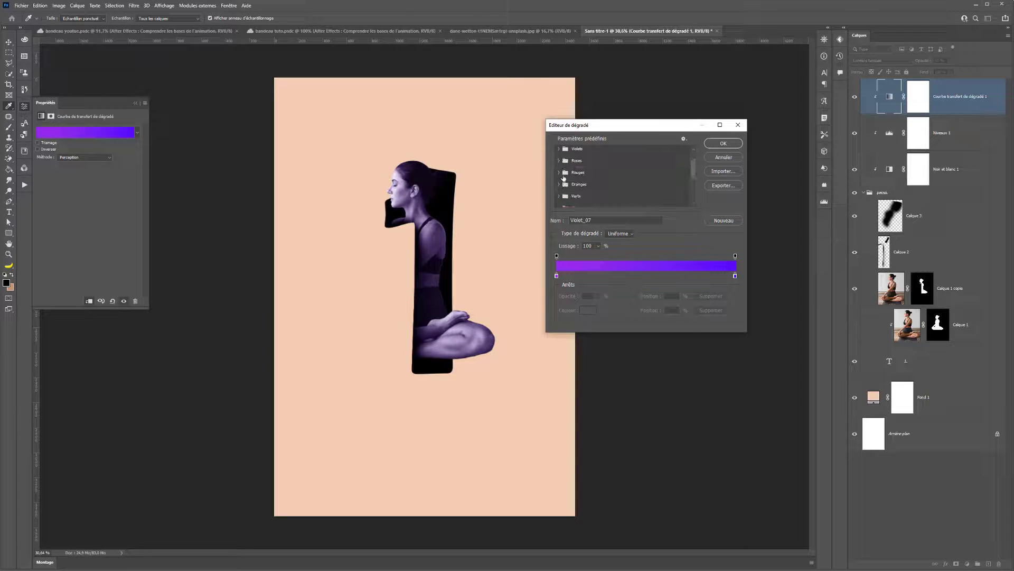
pyautogui.scroll(-1, 561, 179)
pyautogui.click(559, 177)
pyautogui.click(599, 191)
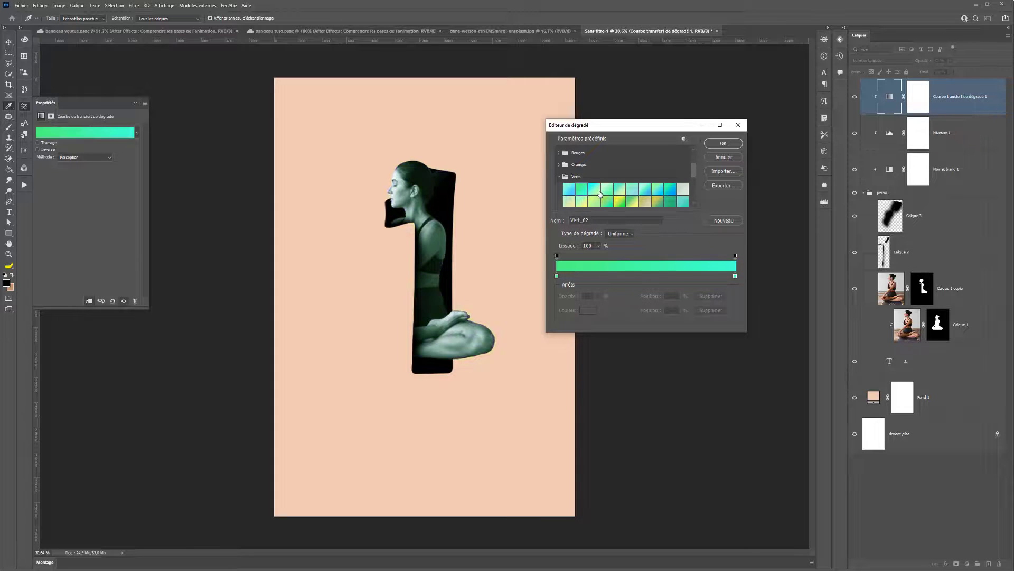
pyautogui.click(634, 192)
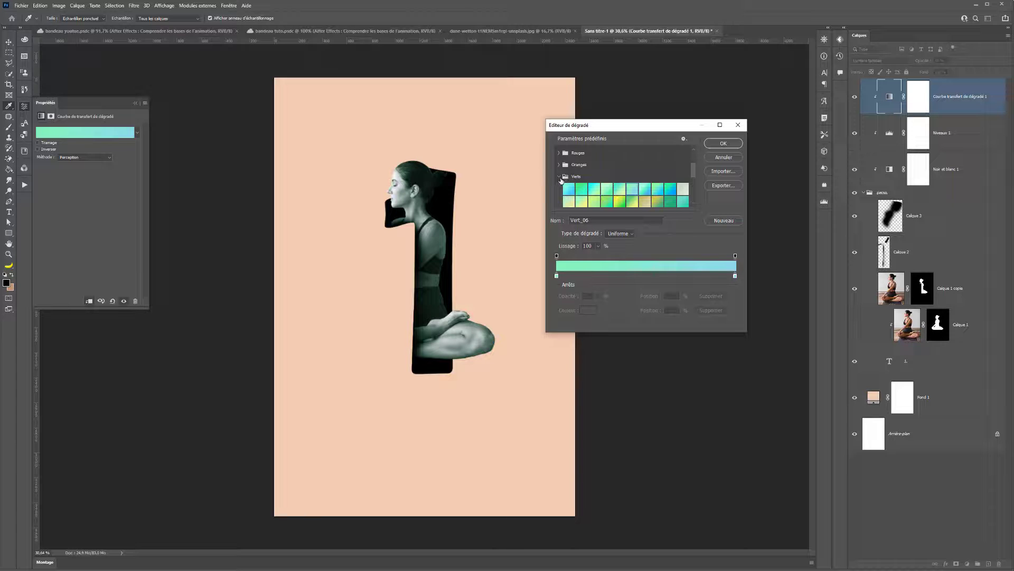
# - Return to the Violets set and try the Violet_03 and Violet_07 presets on the gradient map
pyautogui.click(560, 177)
pyautogui.scroll(2, 558, 175)
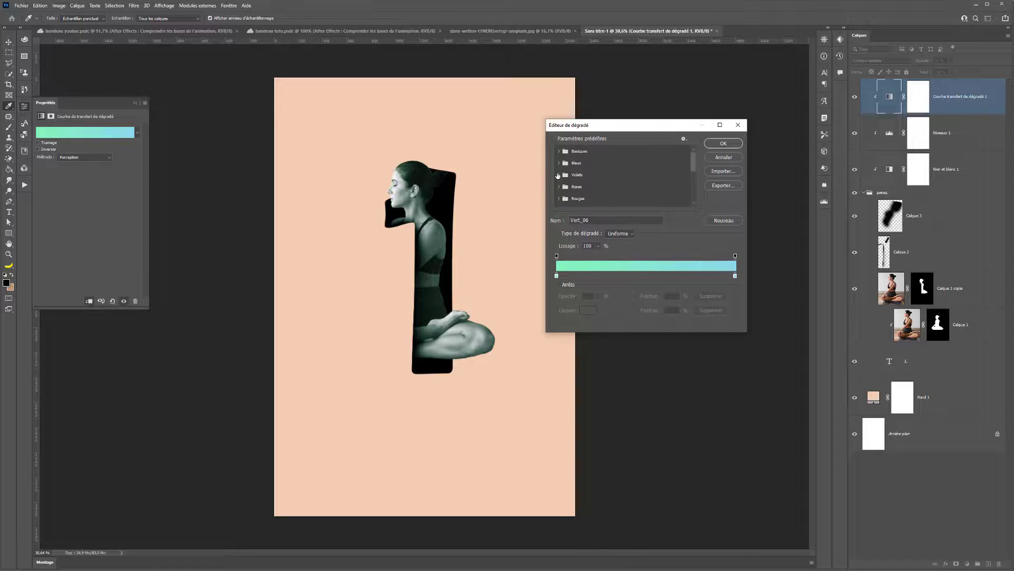
pyautogui.click(560, 177)
pyautogui.click(595, 188)
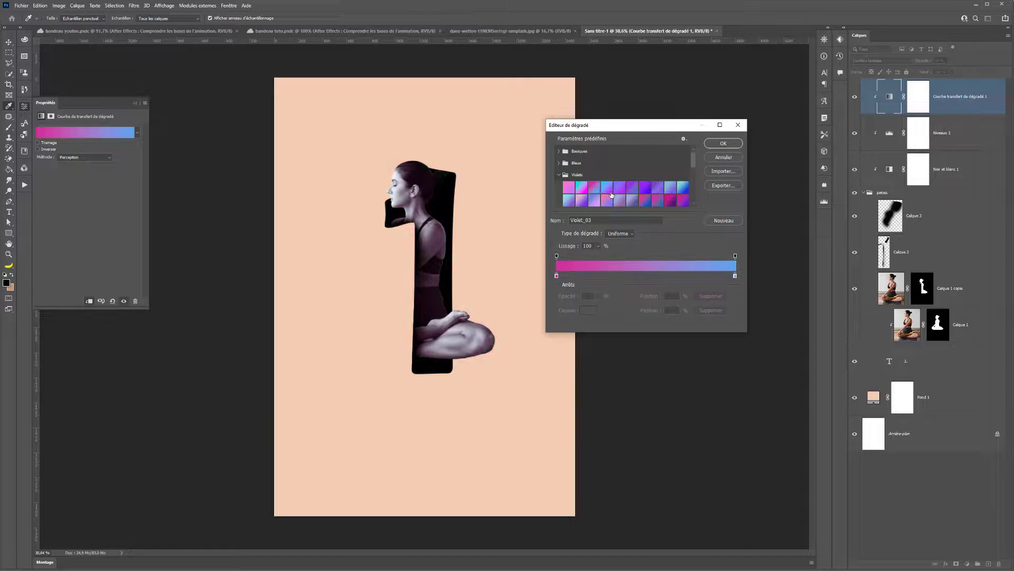
pyautogui.scroll(-1, 644, 185)
pyautogui.click(644, 183)
pyautogui.click(559, 169)
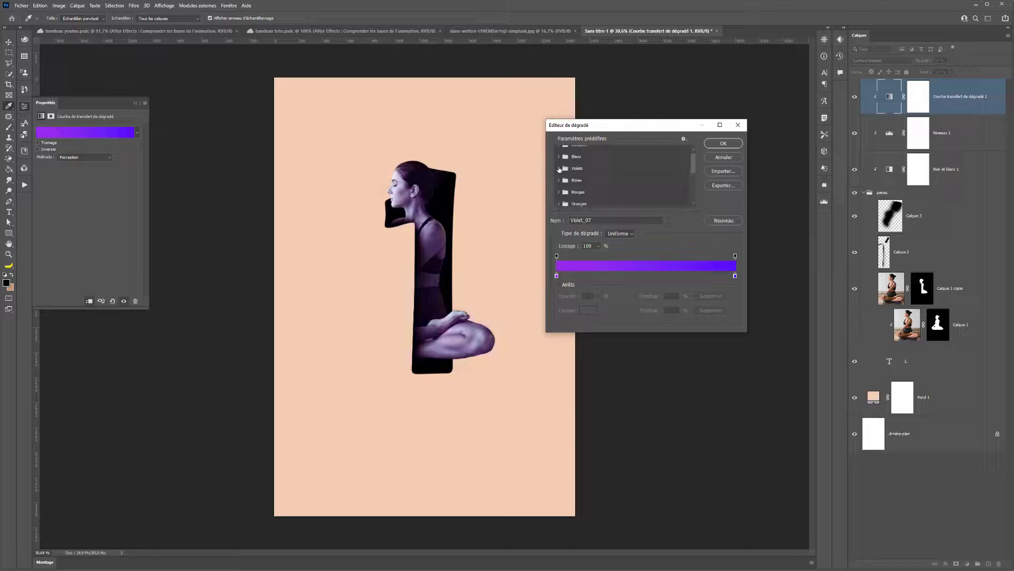
# - Compare presets from the Roses set, including Rose_10 and Rose_04, and apply Rose_03 to the gradient map
pyautogui.click(558, 180)
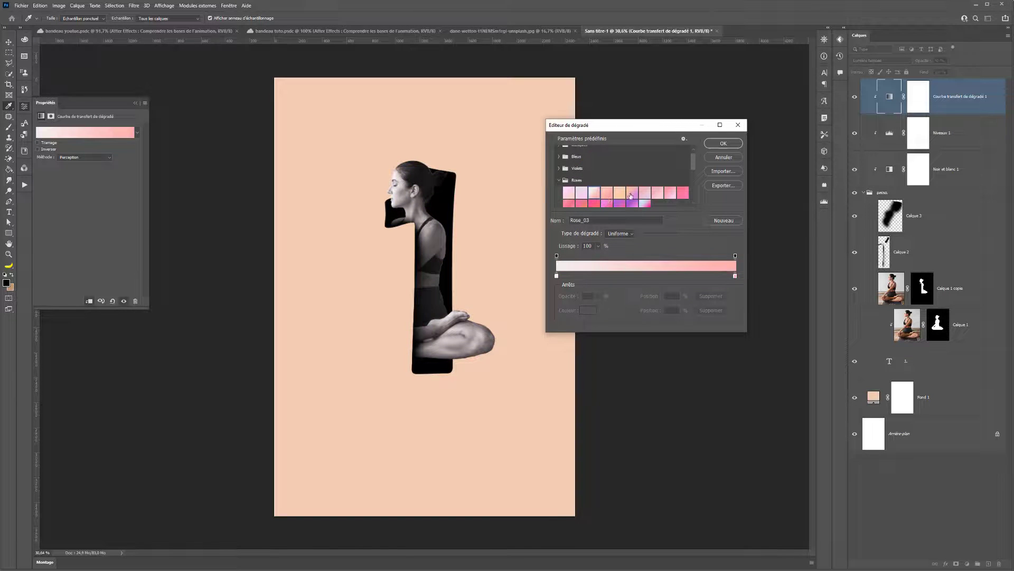
pyautogui.click(654, 193)
pyautogui.click(683, 194)
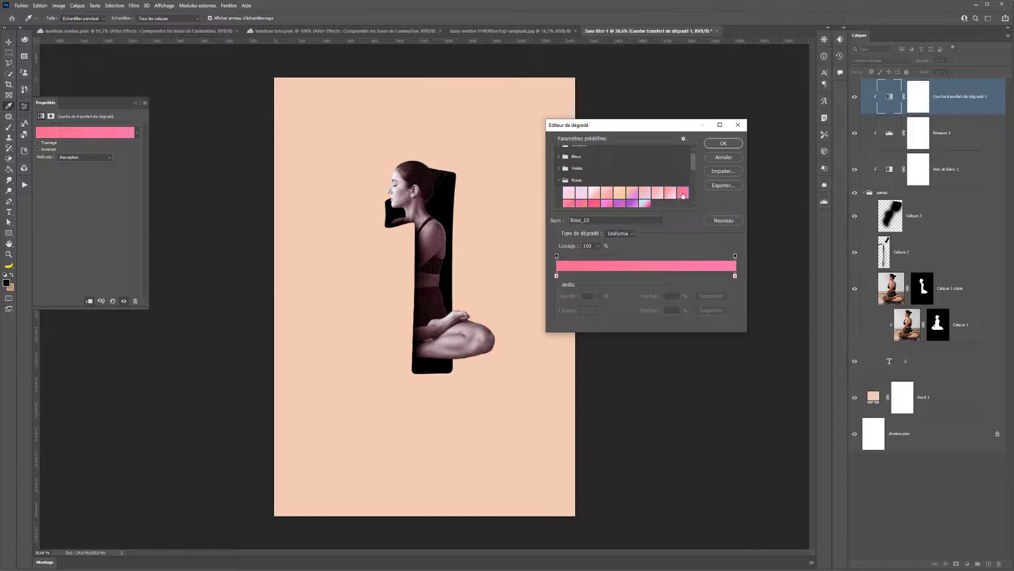
pyautogui.click(620, 196)
pyautogui.click(607, 196)
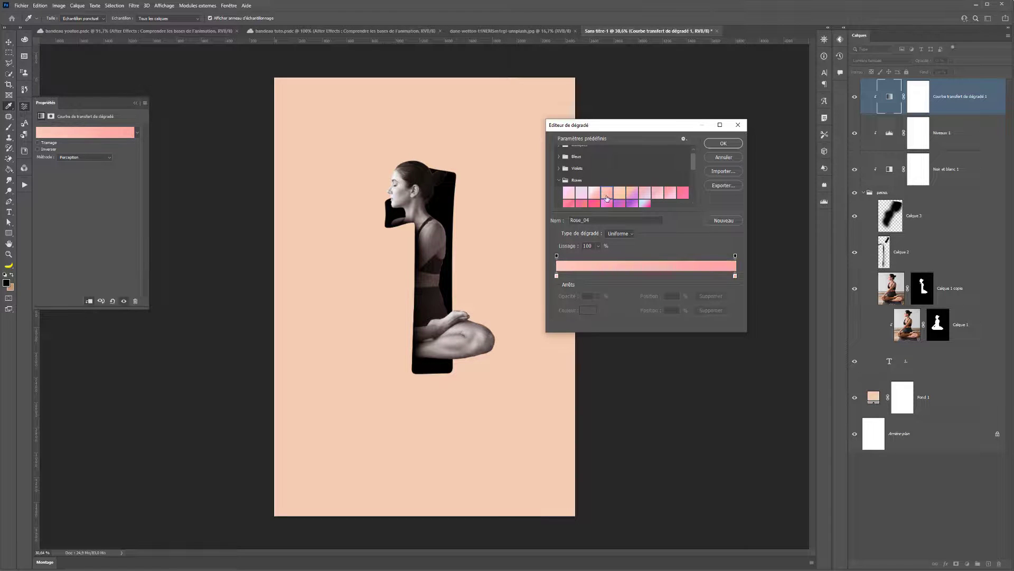
pyautogui.click(594, 193)
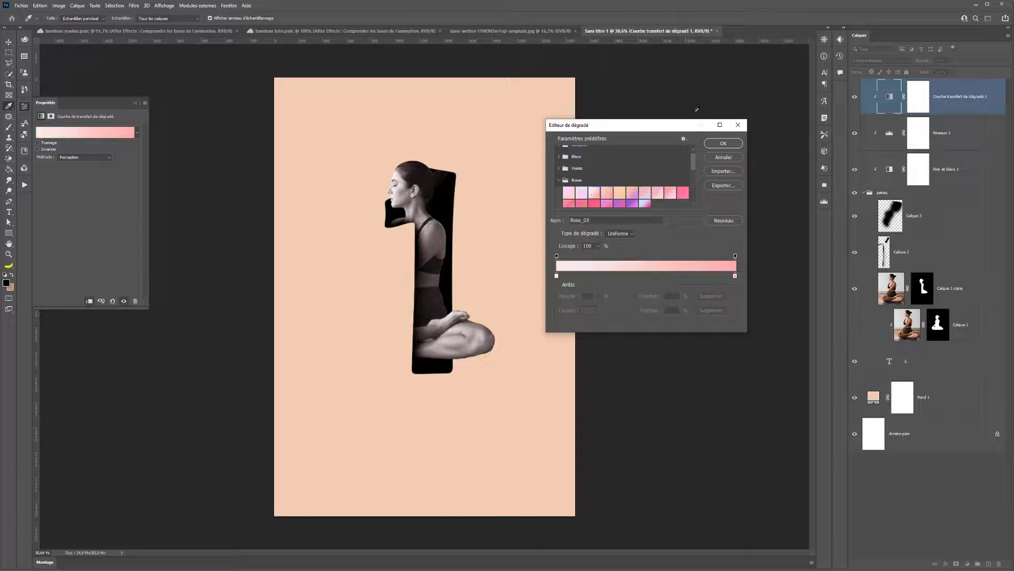
pyautogui.click(723, 145)
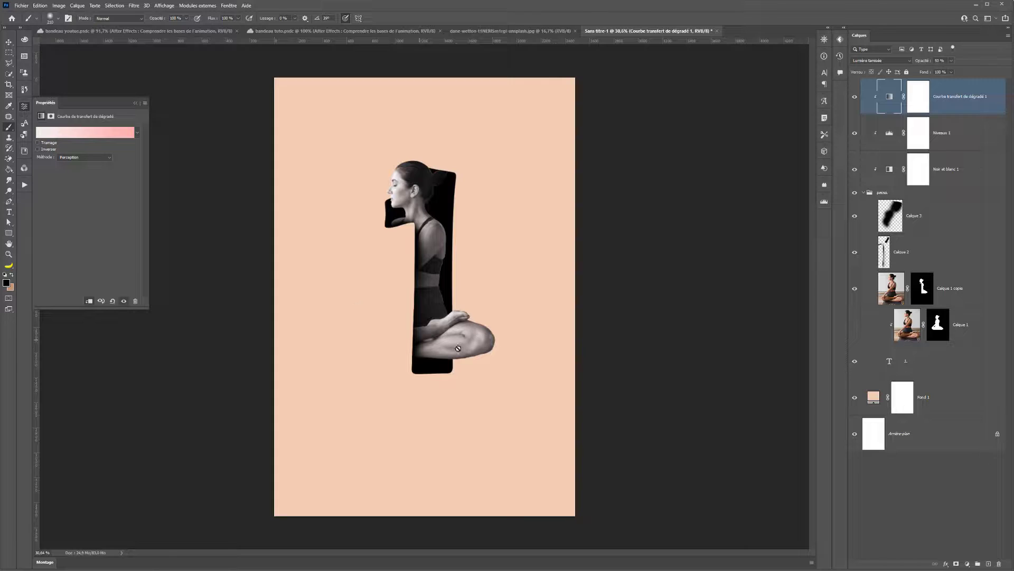
# - Start a new text layer below the digit 1 and set its font to Lato in the Thin style, filtering the fonts to Sans Serif
pyautogui.hotkey('ctrl', '-')
pyautogui.hotkey('ctrl', '-')
pyautogui.hotkey('ctrl', '+')
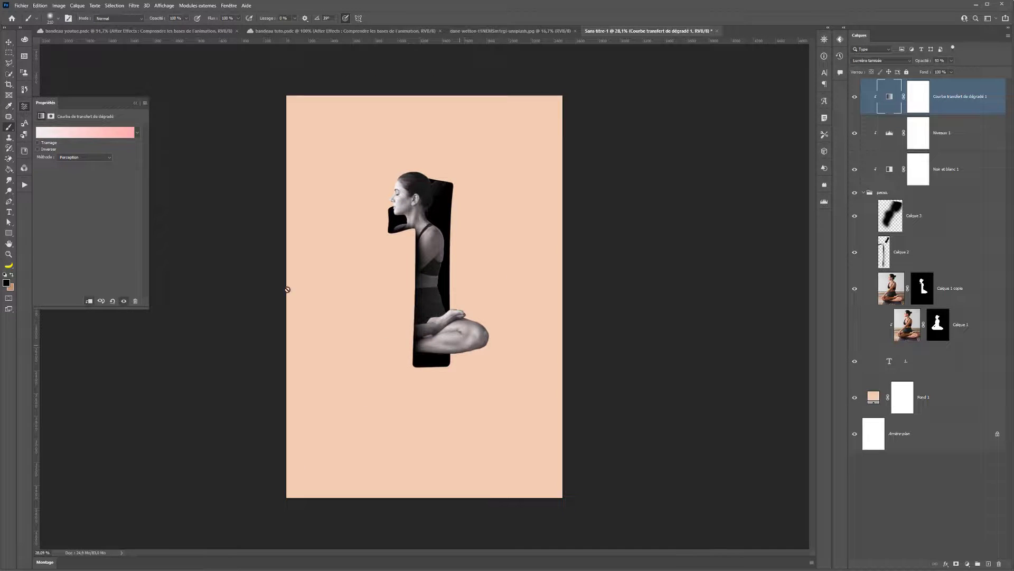
pyautogui.click(8, 211)
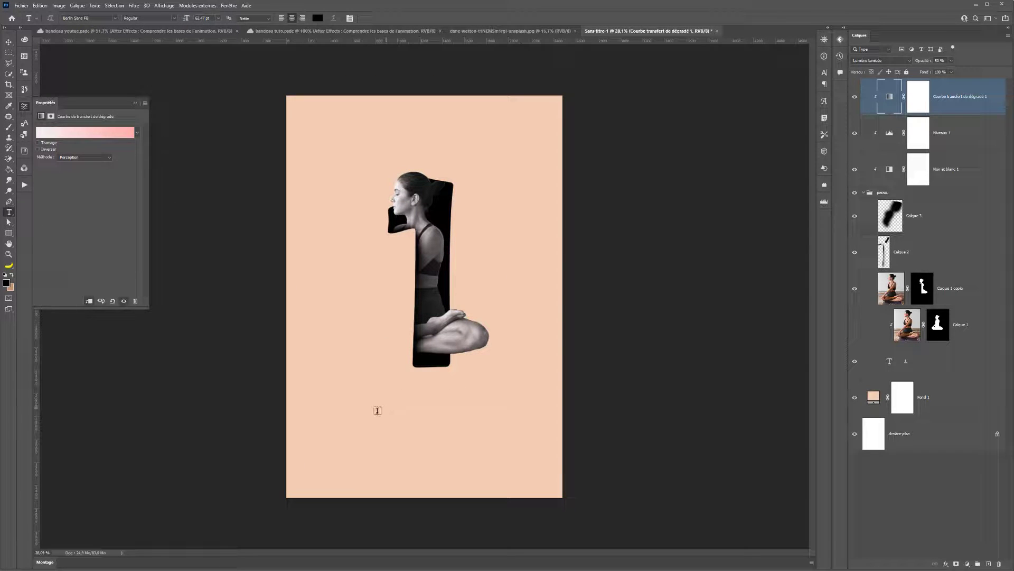
pyautogui.click(373, 410)
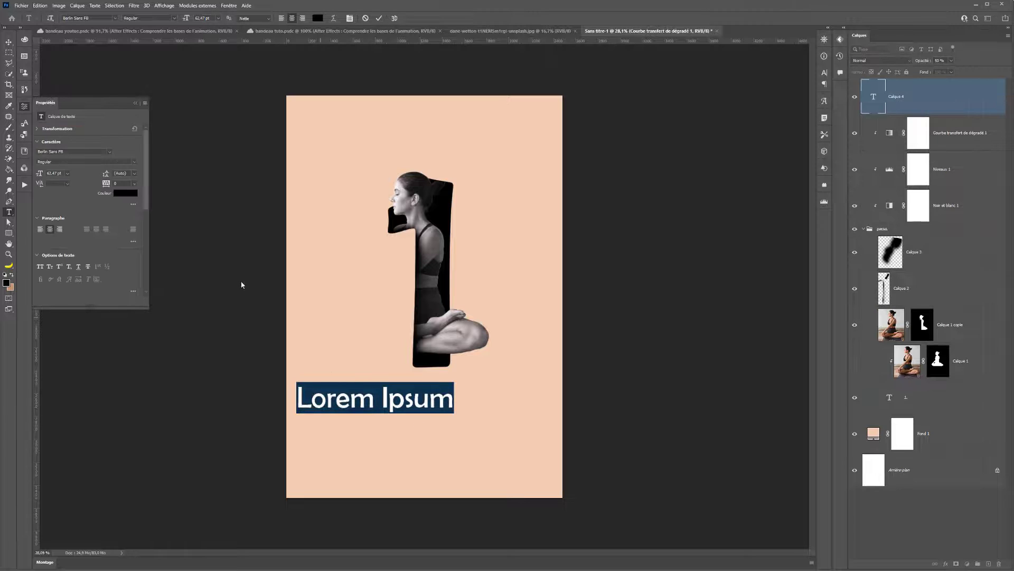
pyautogui.click(116, 19)
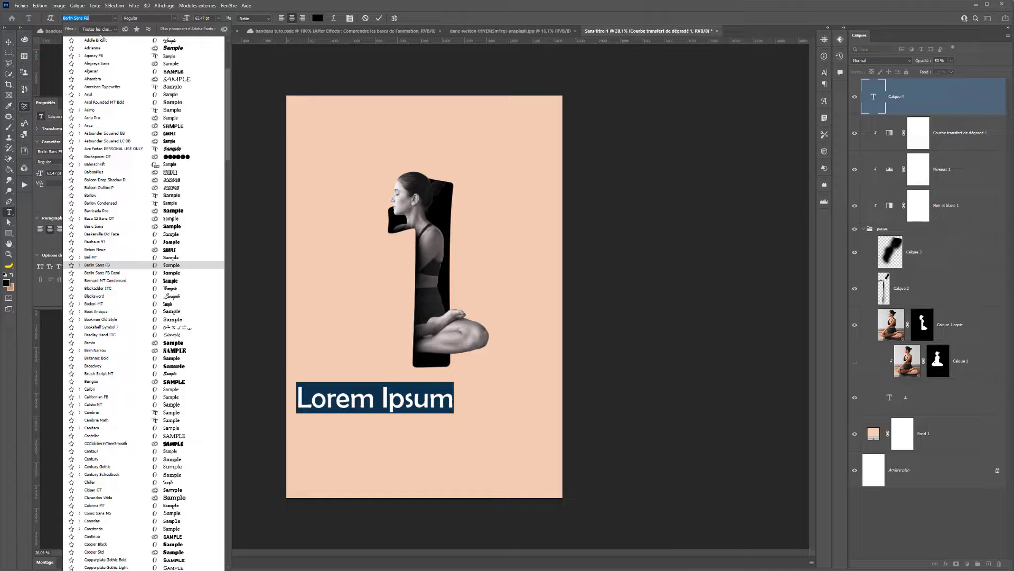
pyautogui.click(85, 30)
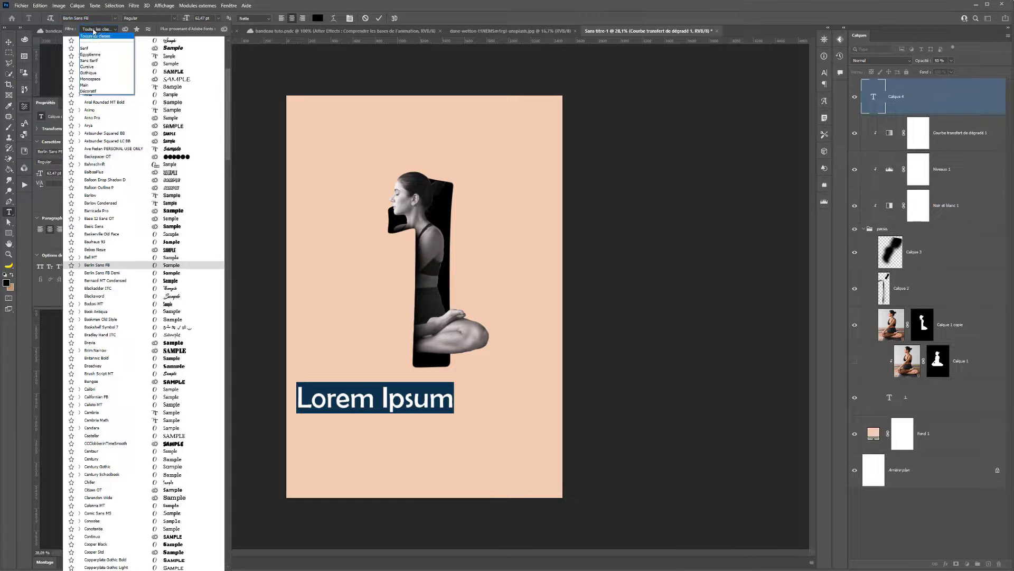
pyautogui.click(88, 60)
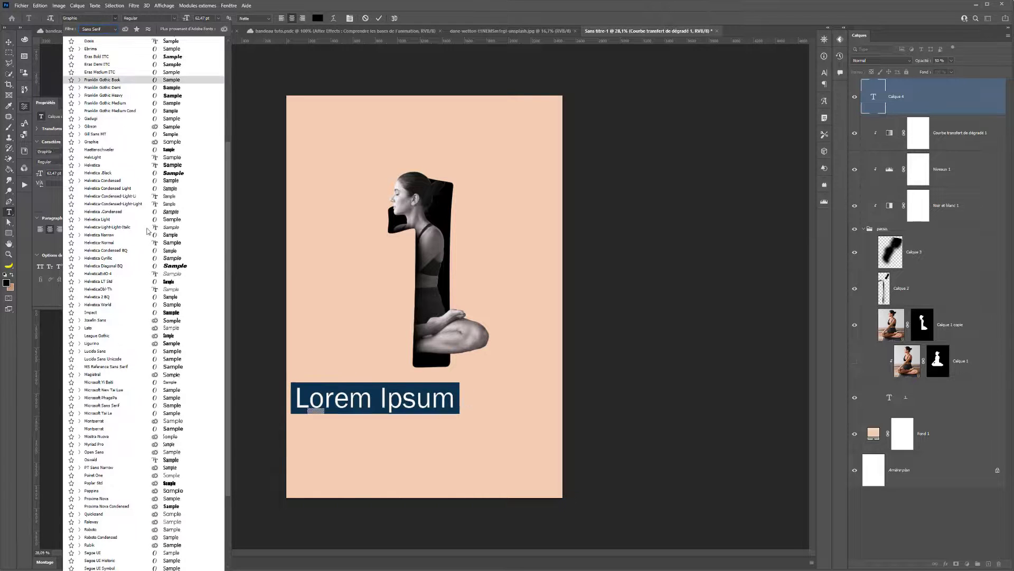
pyautogui.click(100, 330)
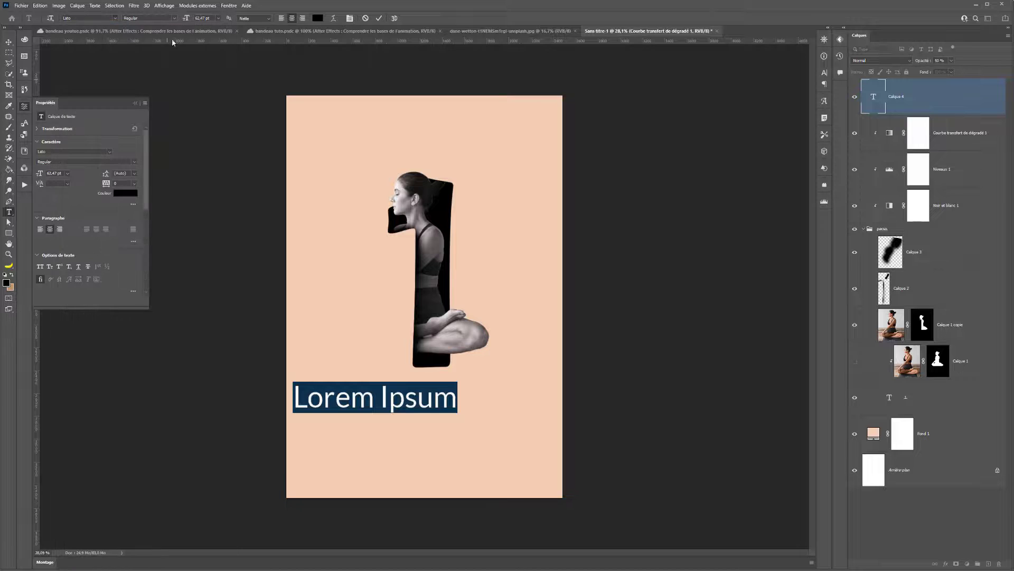
pyautogui.click(148, 18)
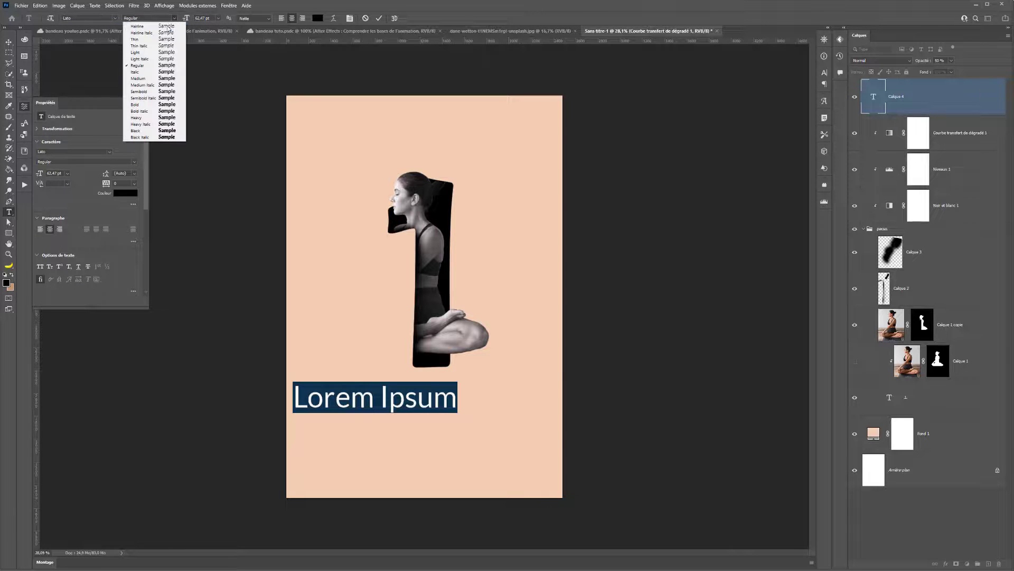
pyautogui.click(143, 40)
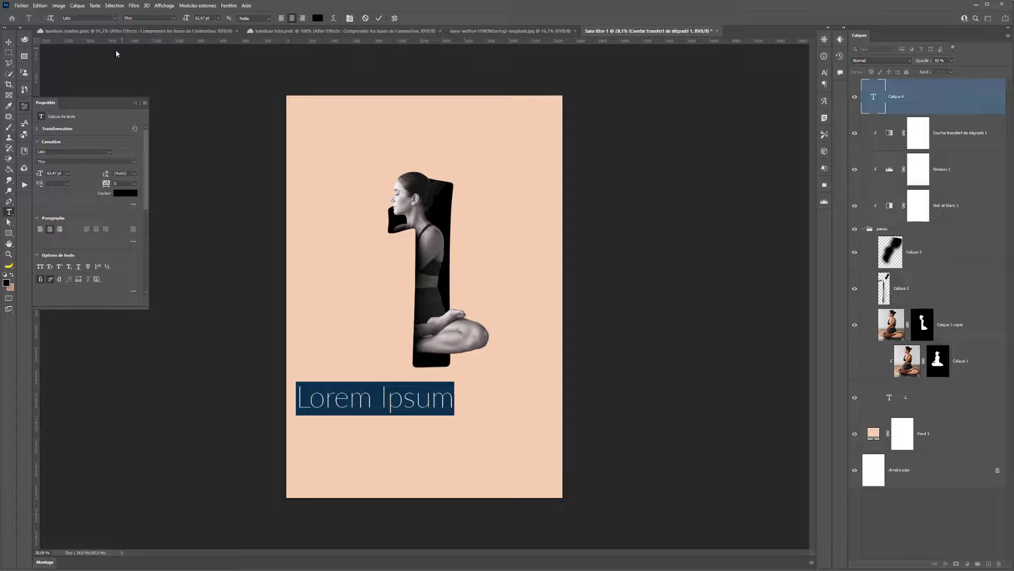
# - Enter "Yoga Time" as the text and move it to the poster's horizontal centre, just beneath the digit 1
pyautogui.write('Yoga Time')
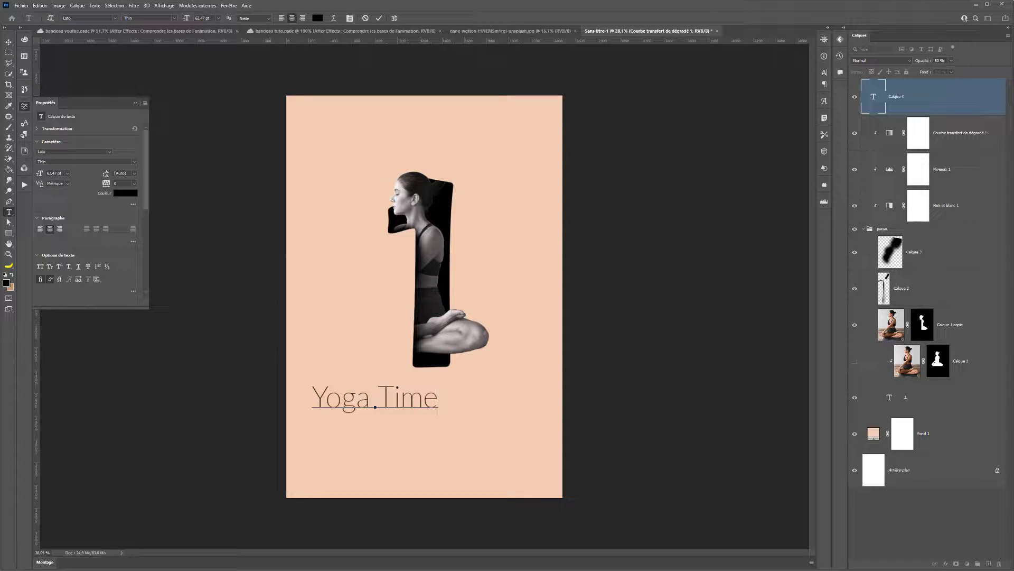
pyautogui.click(8, 43)
pyautogui.moveTo(397, 401); pyautogui.dragTo(461, 397)
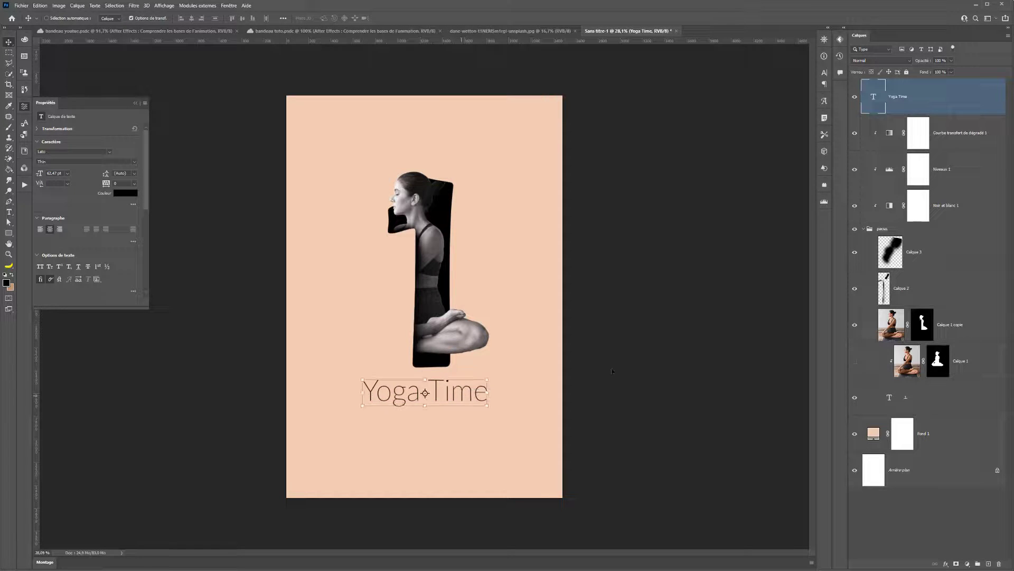
# - Collapse the layer group holding the digit 1 and align the title's horizontal centre with that group
pyautogui.click(864, 228)
pyautogui.click(882, 229)
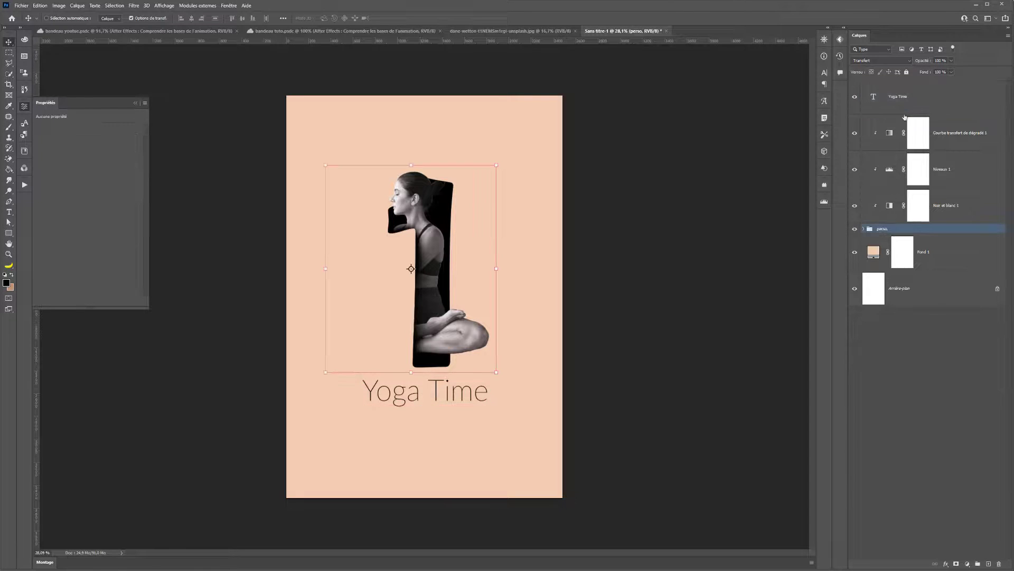
pyautogui.keyDown('ctrl'); pyautogui.click(910, 93); pyautogui.keyUp('ctrl')
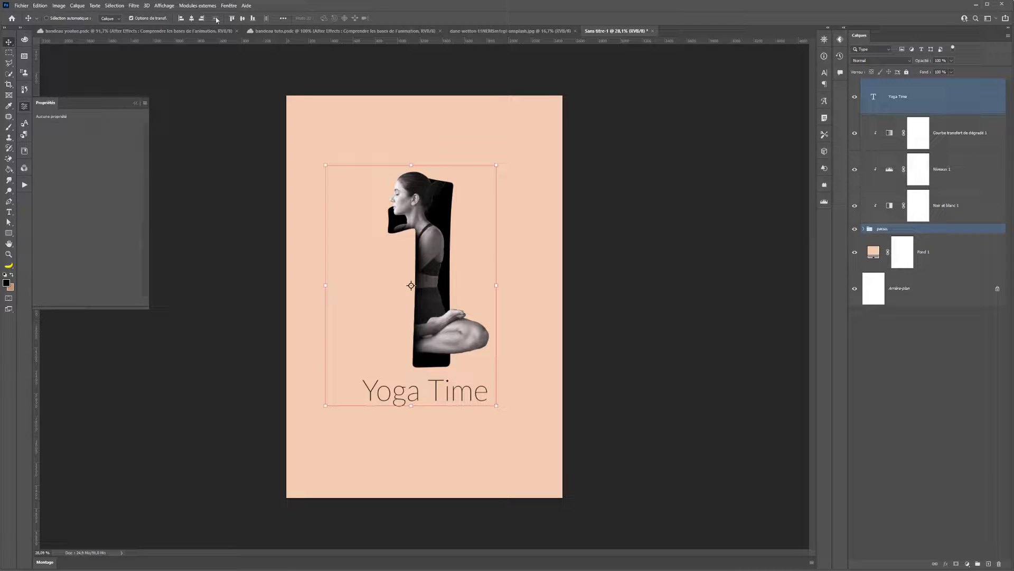
pyautogui.click(191, 18)
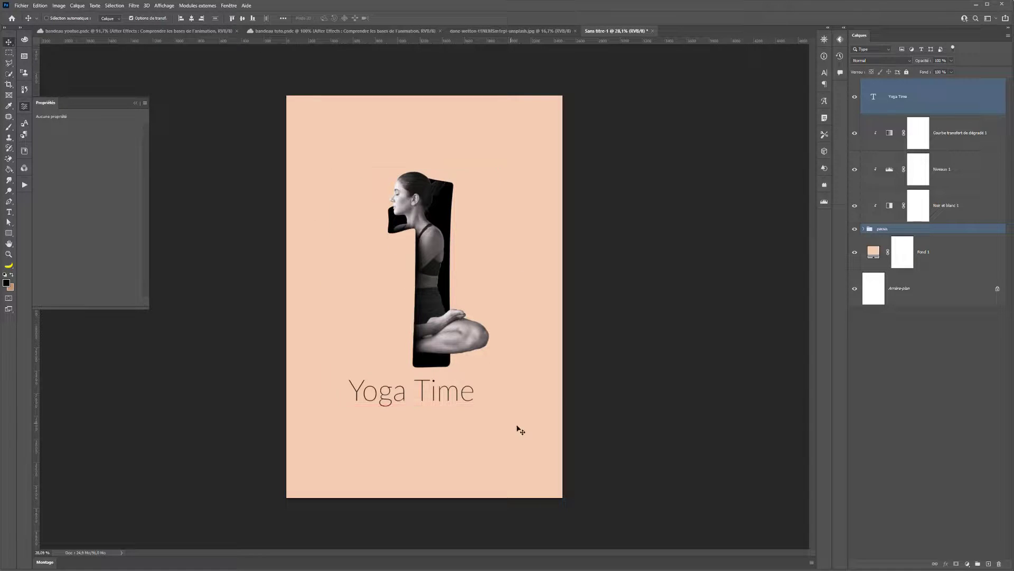
pyautogui.click(8, 53)
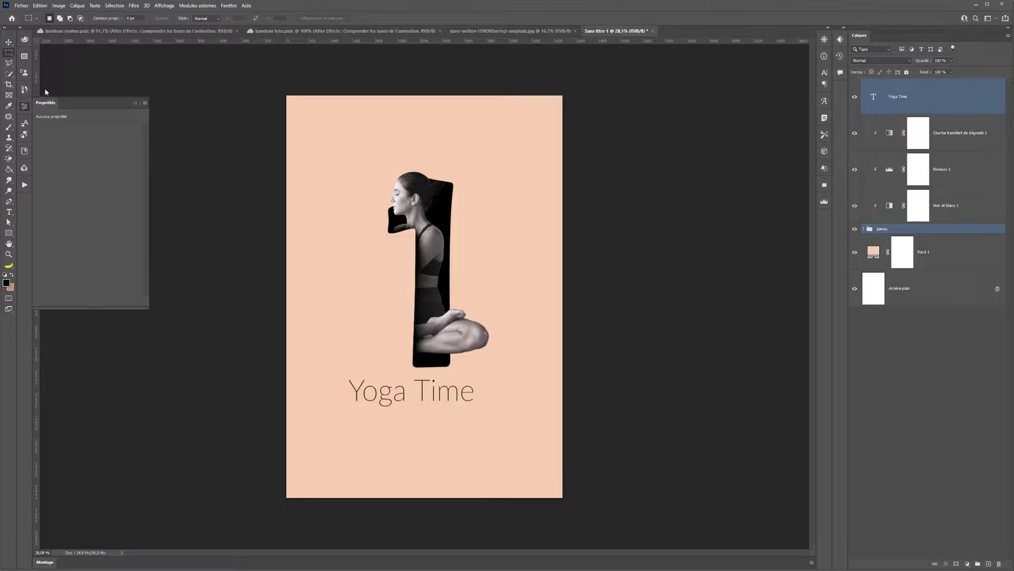
# - Recolour the whole "Yoga Time" title in a darker tan tone of the poster's peach background
pyautogui.click(9, 212)
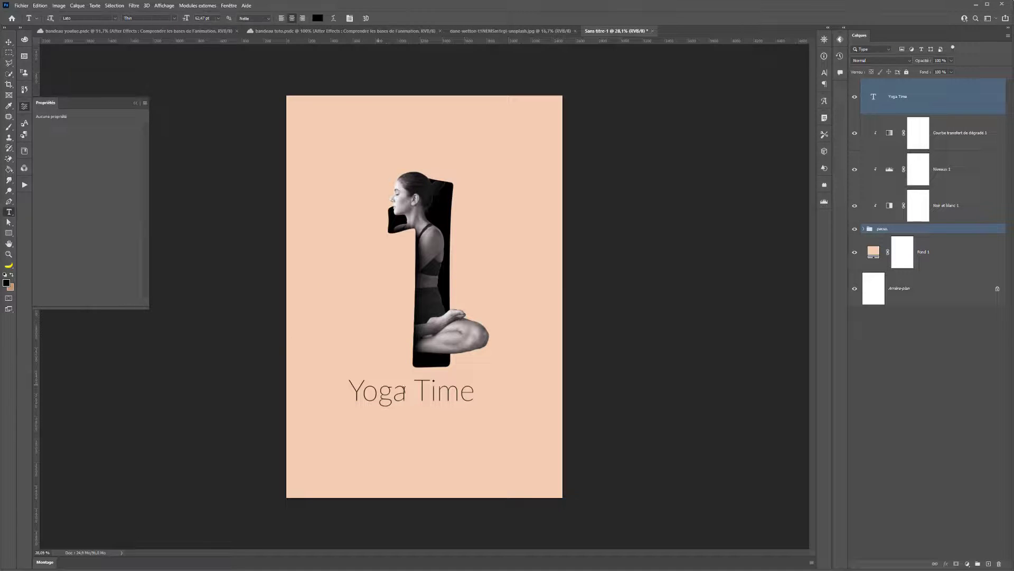
pyautogui.click(432, 398)
pyautogui.doubleClick(432, 397)
pyautogui.hotkey('ctrl', 'a')
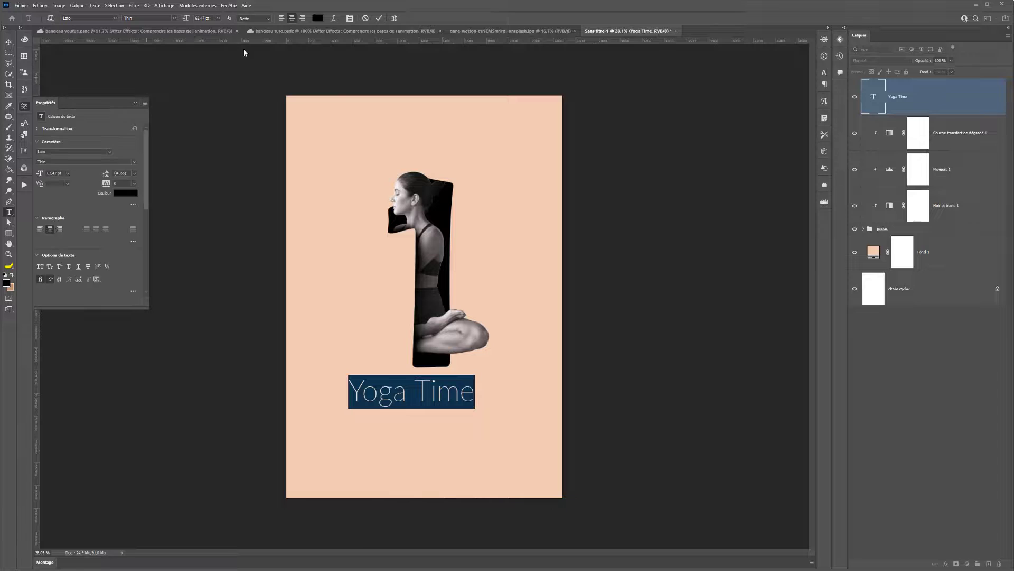
pyautogui.click(125, 193)
pyautogui.click(131, 258)
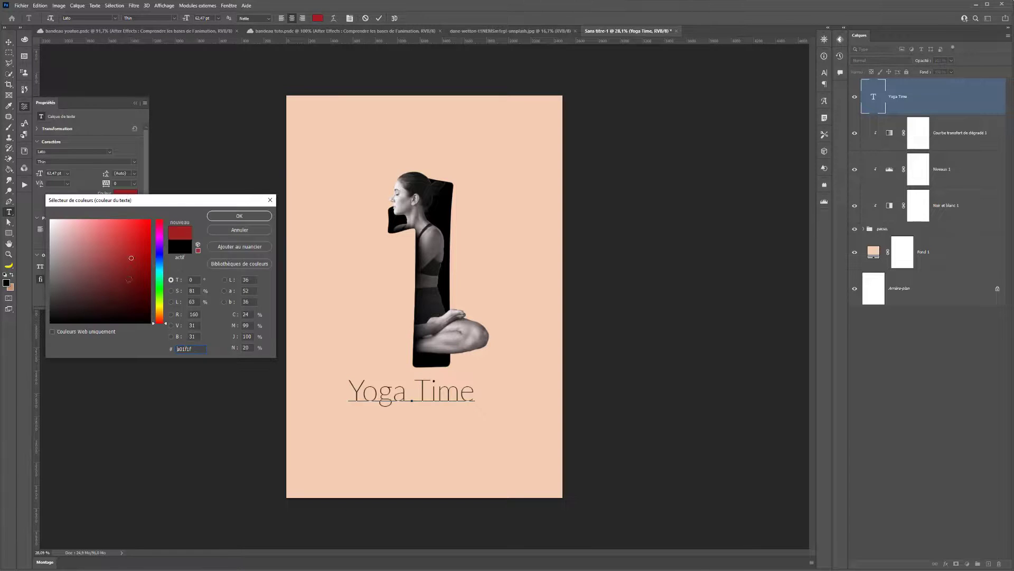
pyautogui.click(305, 334)
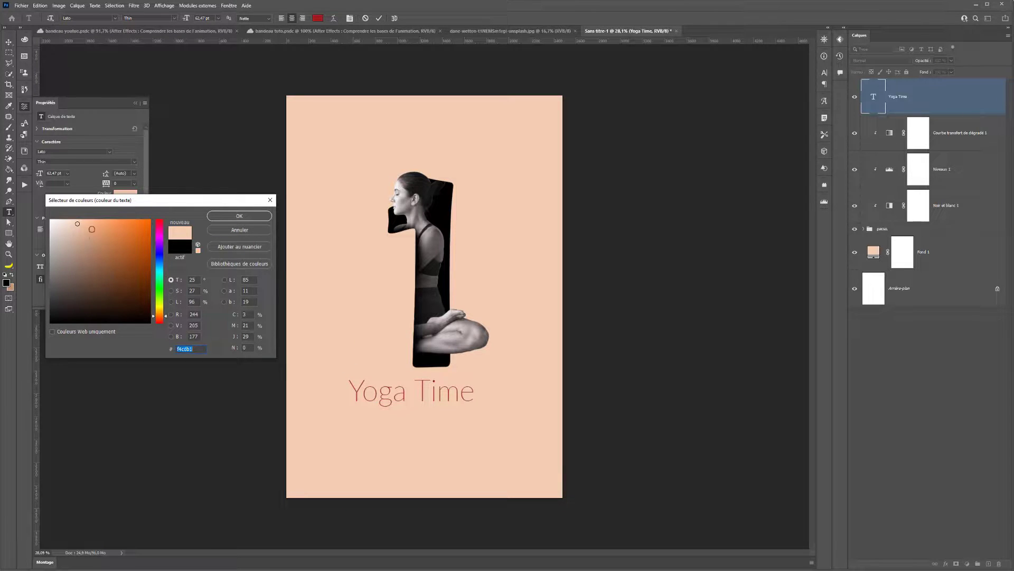
pyautogui.moveTo(87, 243)
pyautogui.mouseDown()
pyautogui.moveTo(86, 251)
pyautogui.moveTo(83, 238)
pyautogui.mouseUp()
pyautogui.click(226, 217)
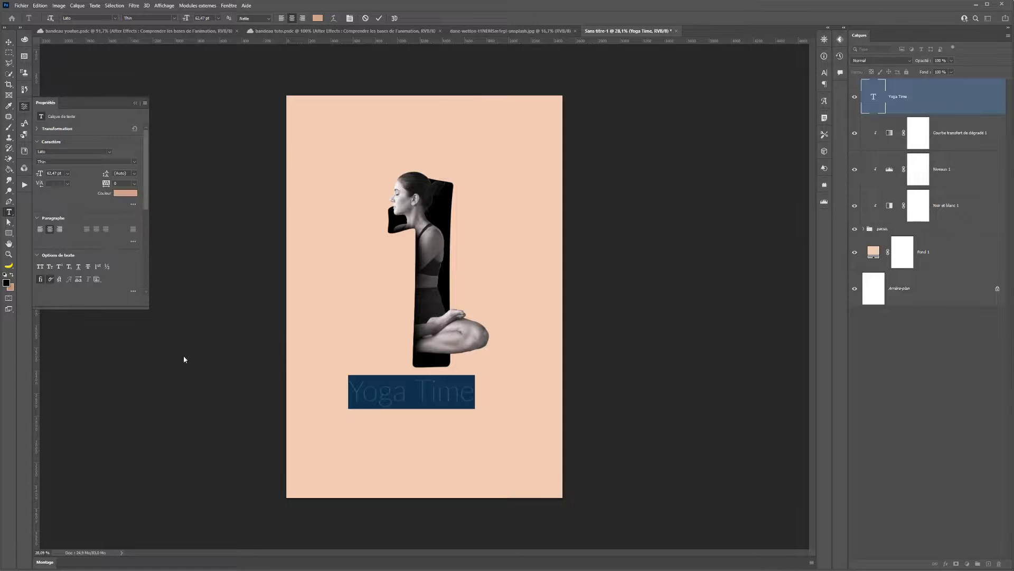
# - Format the "Yoga Time" title in all caps through the full character settings
pyautogui.click(132, 205)
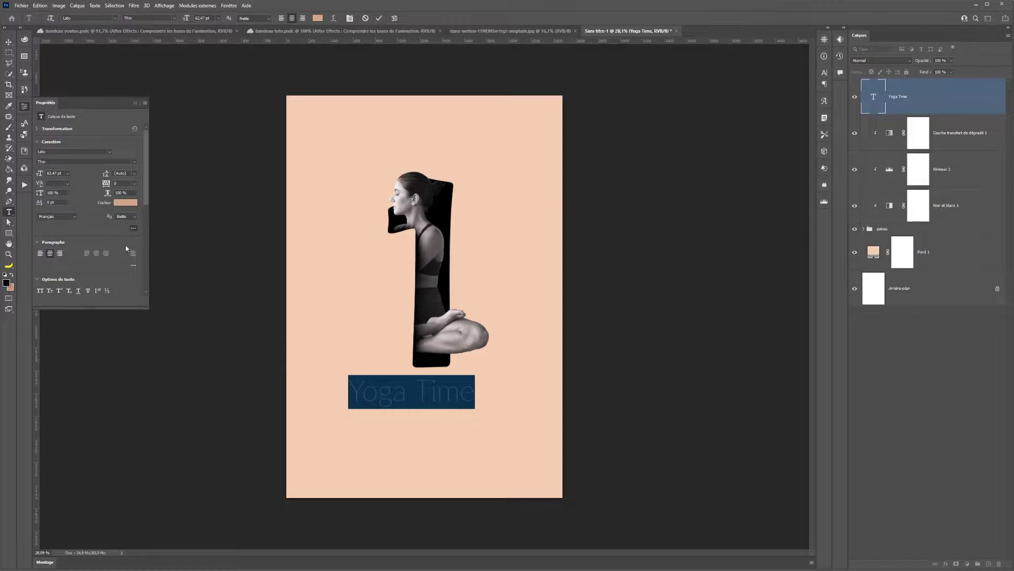
pyautogui.click(228, 6)
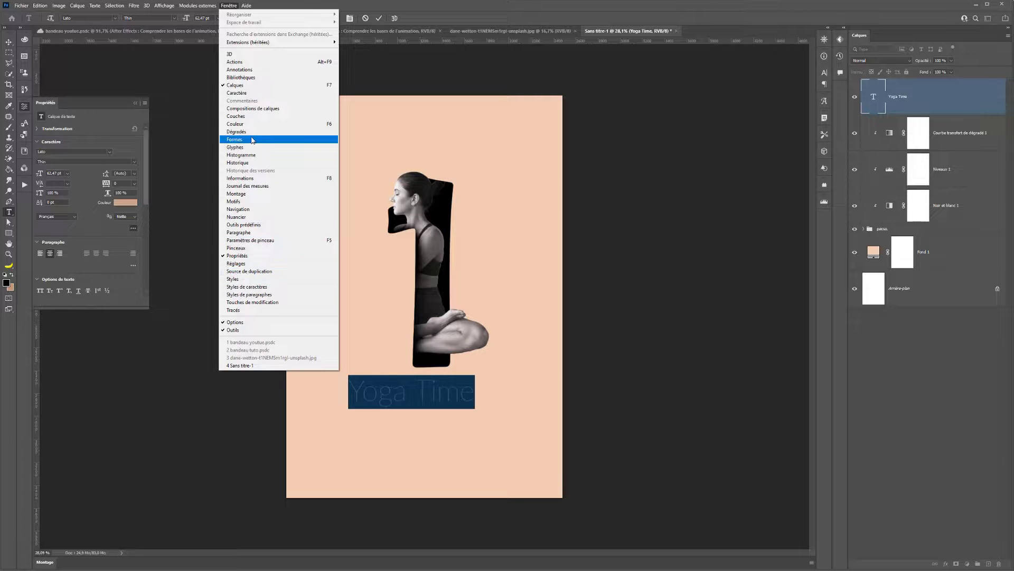
pyautogui.click(243, 92)
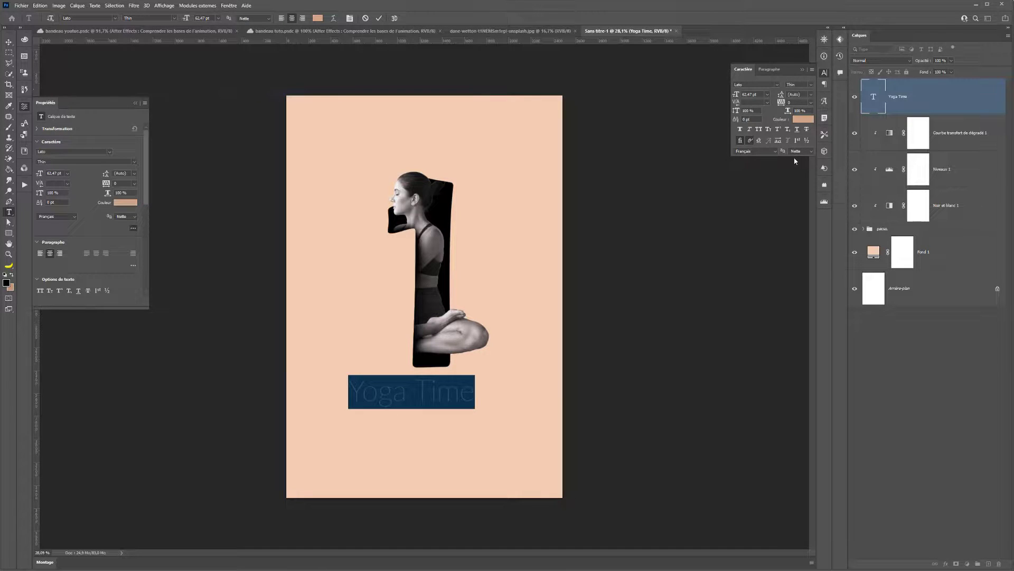
pyautogui.click(759, 129)
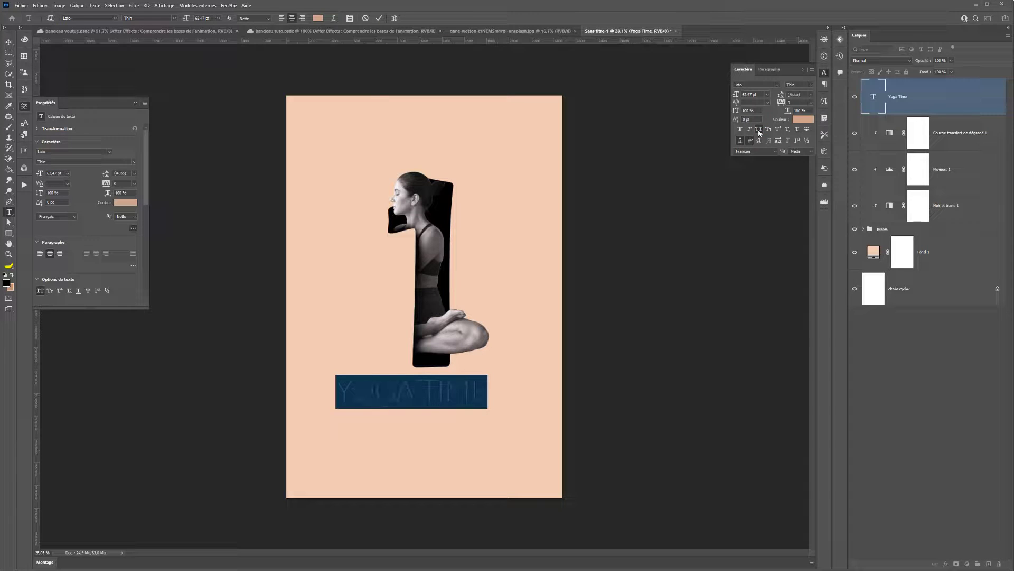
# - Scale the title down to 40 pt and centre it horizontally on the poster beneath the digit 1
pyautogui.click(8, 41)
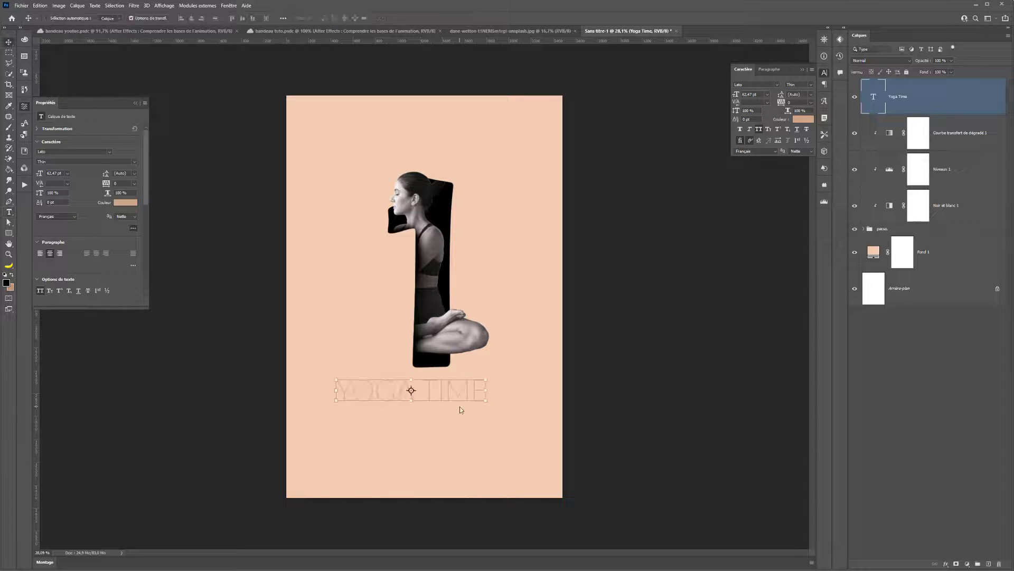
pyautogui.moveTo(486, 380); pyautogui.dragTo(450, 390)
pyautogui.press('Return')
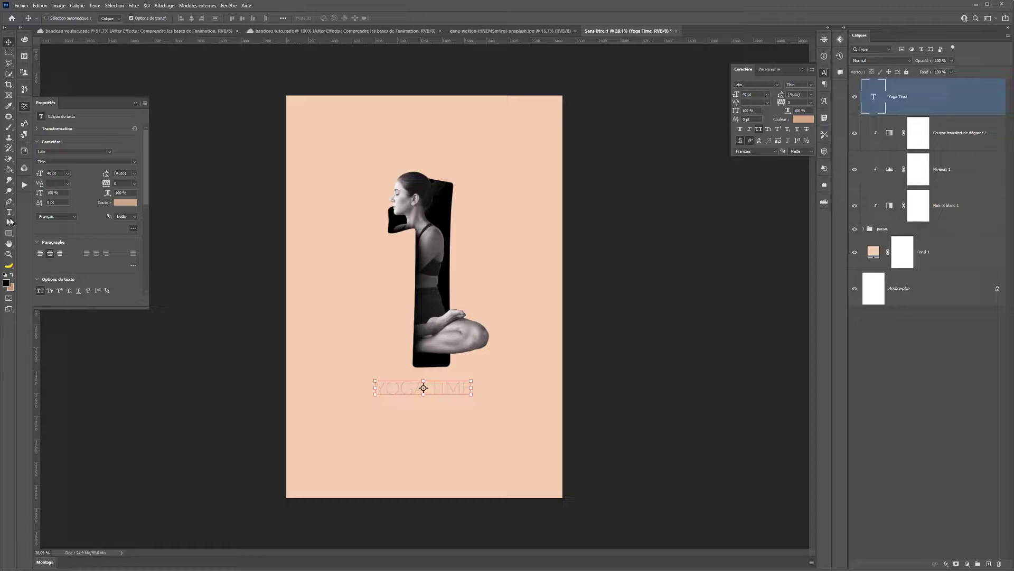
pyautogui.click(9, 234)
pyautogui.click(41, 265)
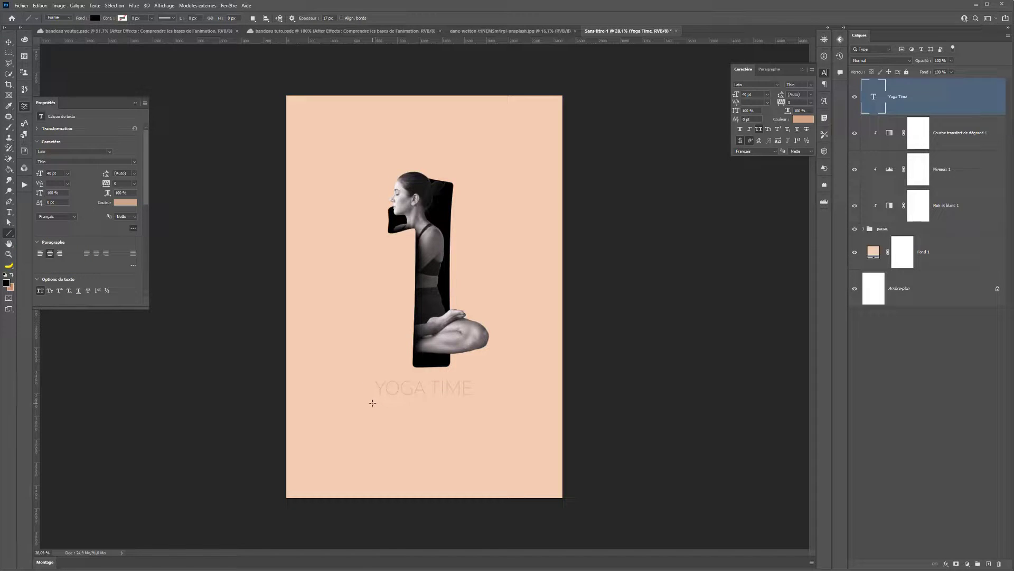
pyautogui.moveTo(372, 403); pyautogui.dragTo(487, 403)
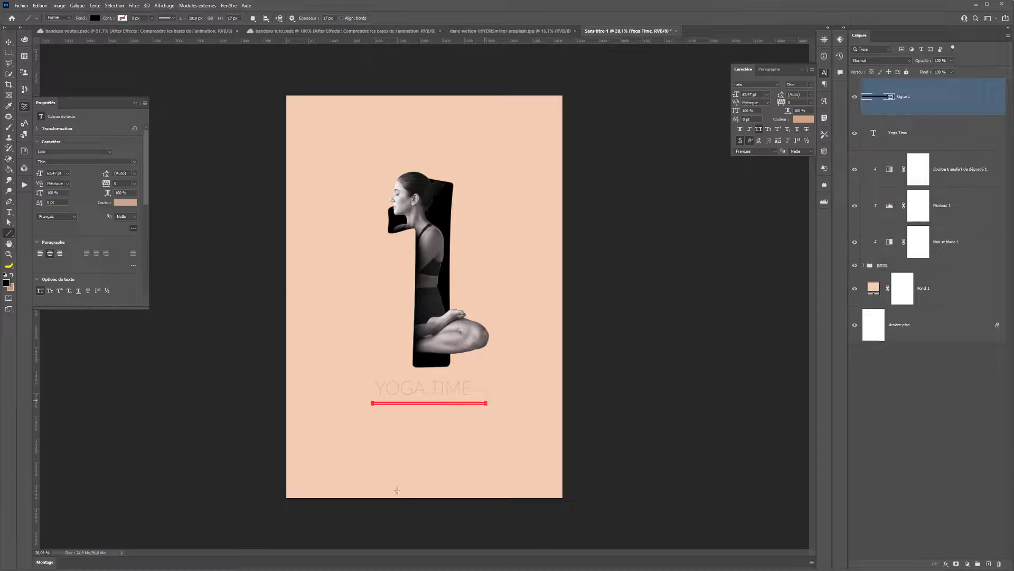
pyautogui.hotkey('ctrl', 'z')
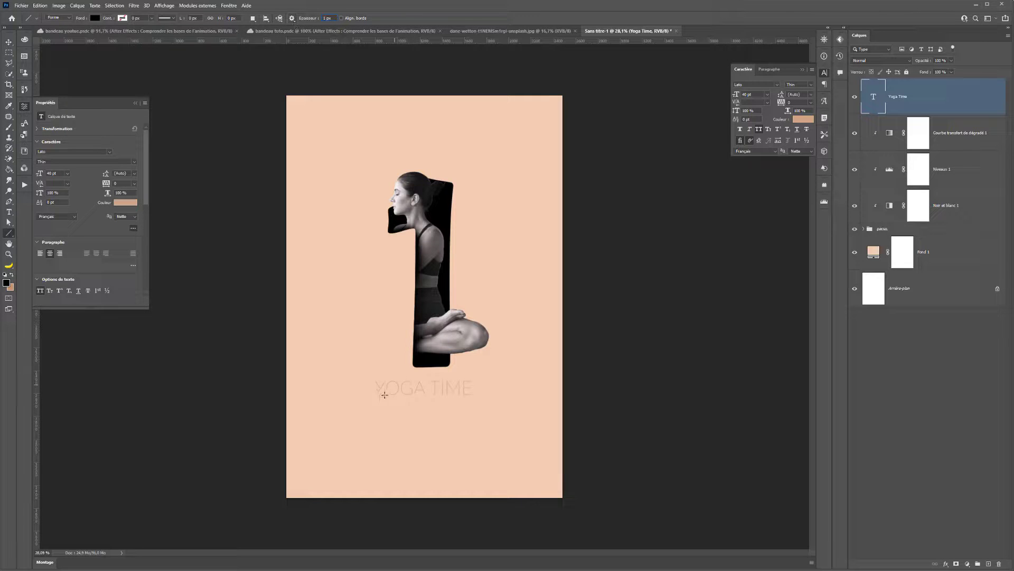
# - Draw a 1 px horizontal line about 920 px long under the title and fill it with the title's tan colour
pyautogui.moveTo(373, 402); pyautogui.dragTo(474, 397)
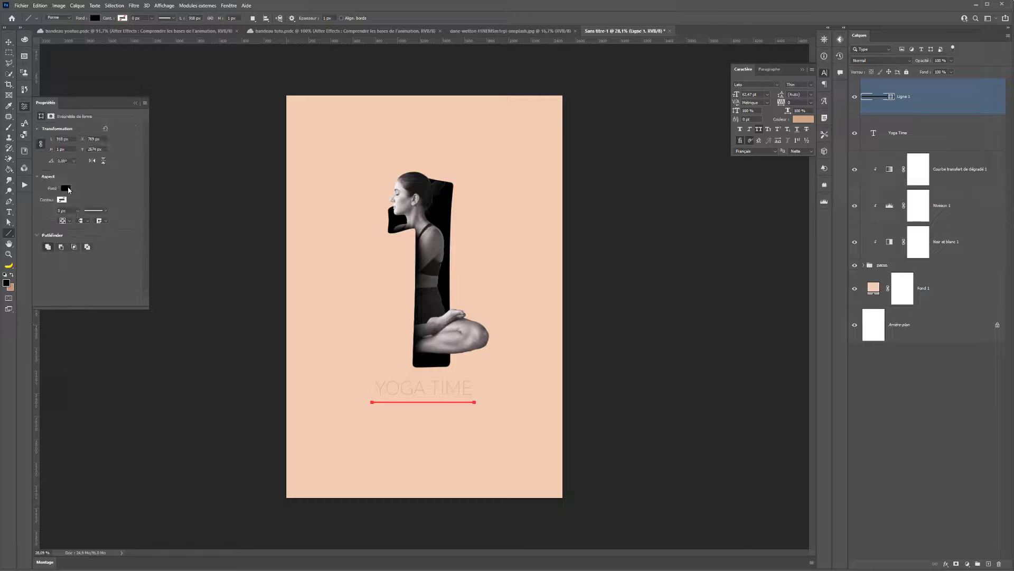
pyautogui.click(66, 188)
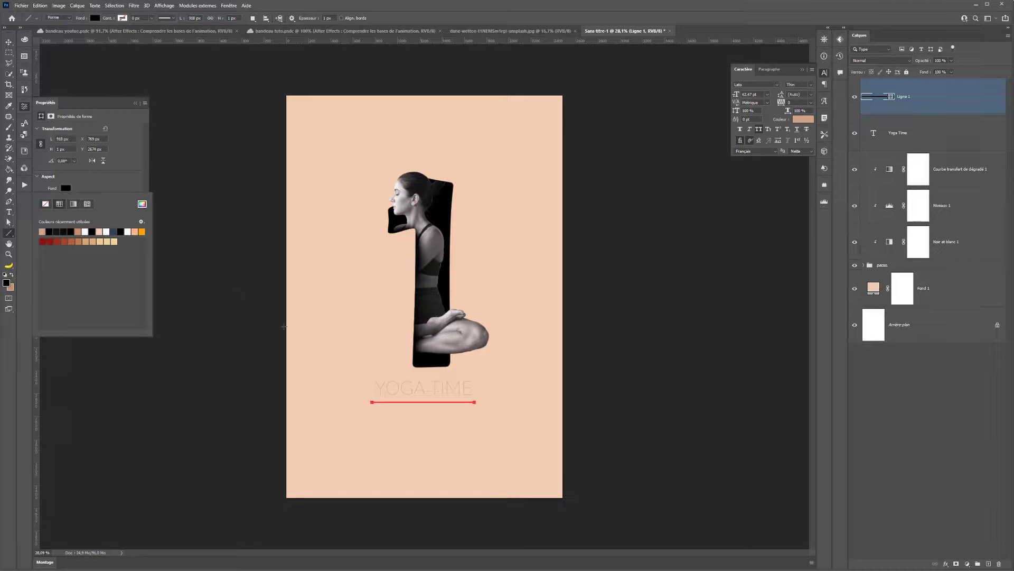
pyautogui.click(42, 231)
pyautogui.press('m')
pyautogui.scroll(3, 310, 316)
pyautogui.scroll(5, 310, 316)
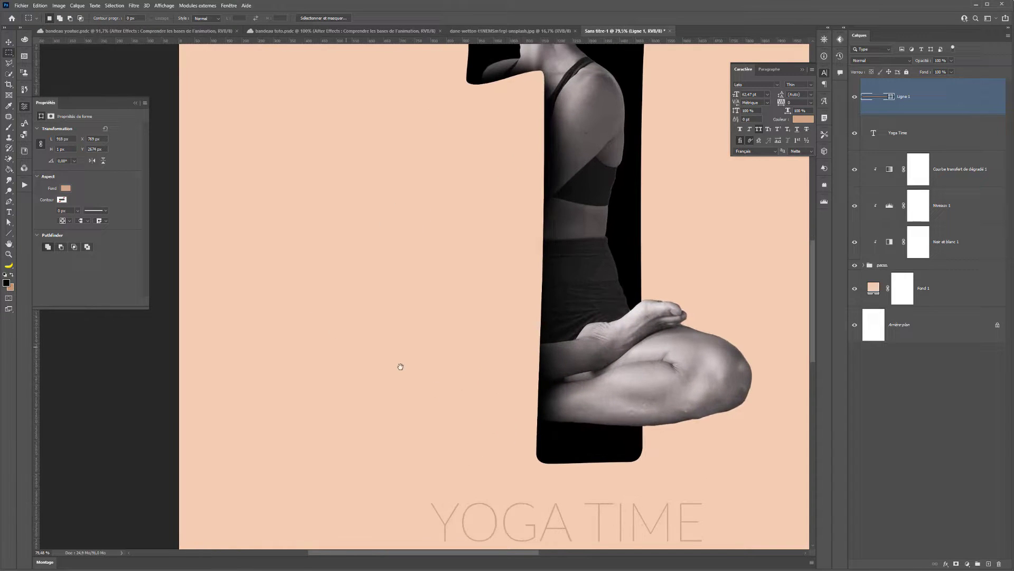
# - Try resizing the thin line about its centre to slightly wider than the title, and delete it
pyautogui.press('v')
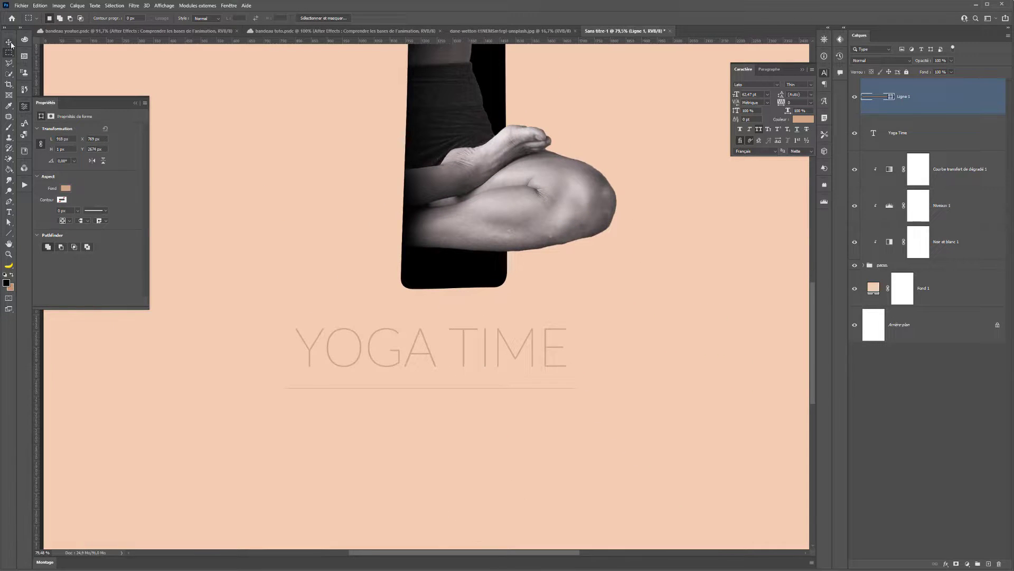
pyautogui.scroll(5, 430, 388)
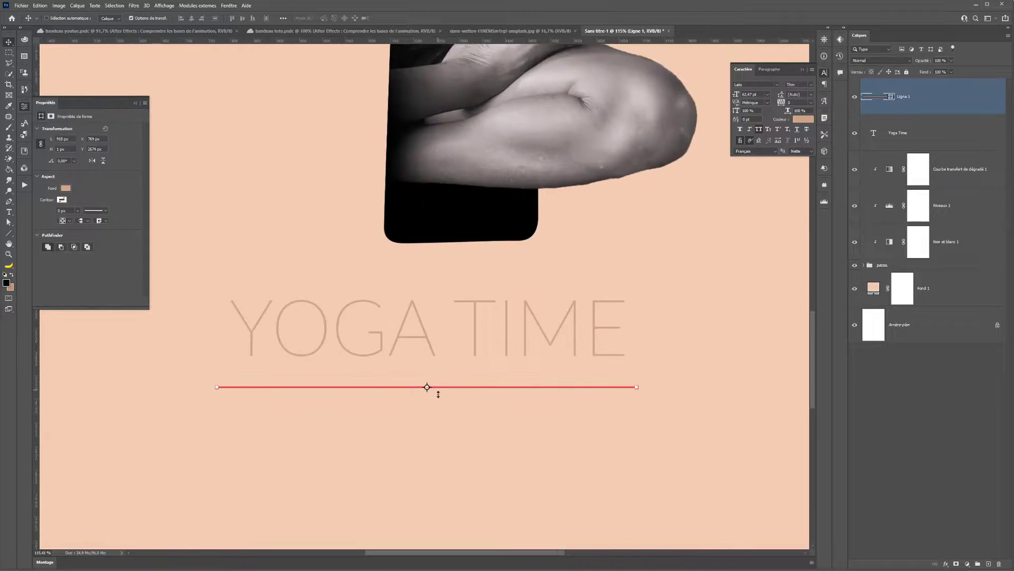
pyautogui.click(412, 373)
pyautogui.moveTo(413, 373); pyautogui.dragTo(414, 368)
pyautogui.scroll(-4, 413, 369)
pyautogui.scroll(-4, 413, 369)
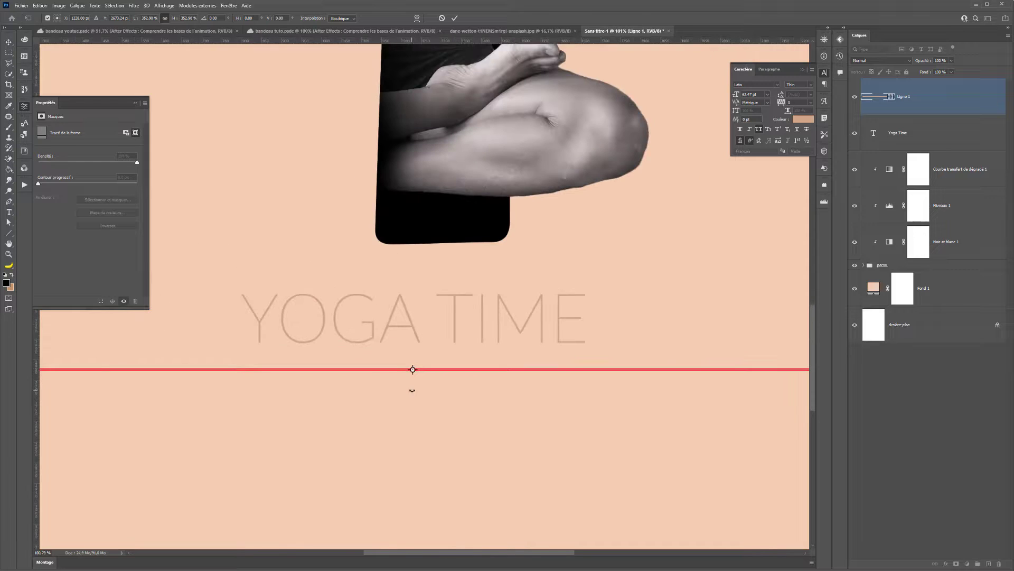
pyautogui.press('Return')
pyautogui.scroll(-5, 412, 390)
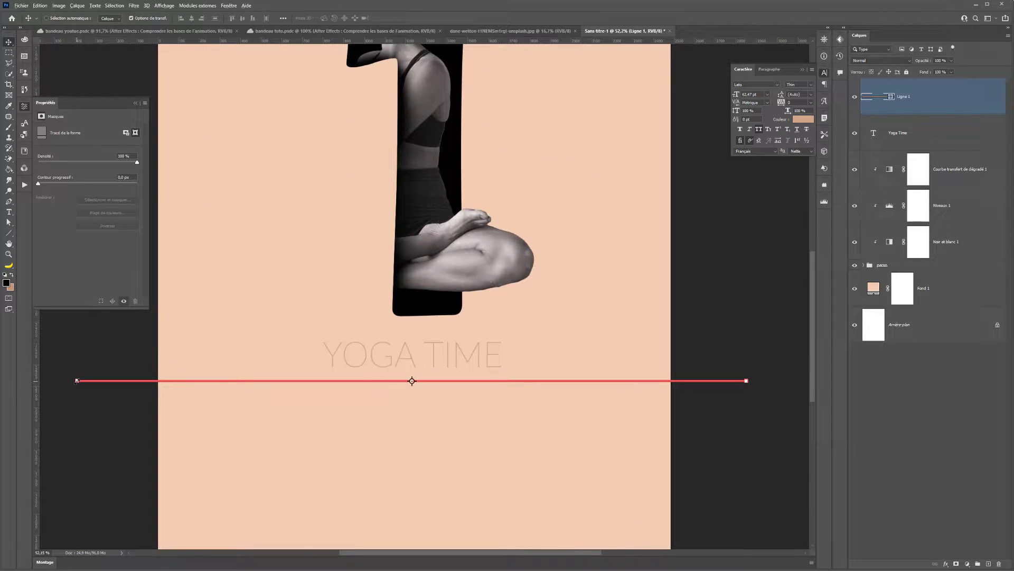
pyautogui.moveTo(76, 380); pyautogui.dragTo(307, 383)
pyautogui.press('Return')
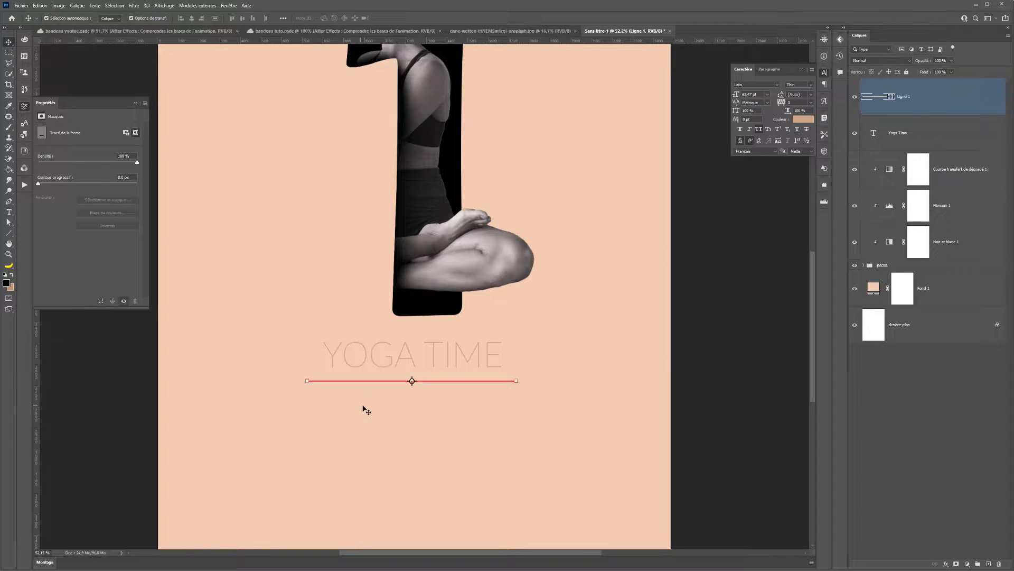
pyautogui.press('Delete')
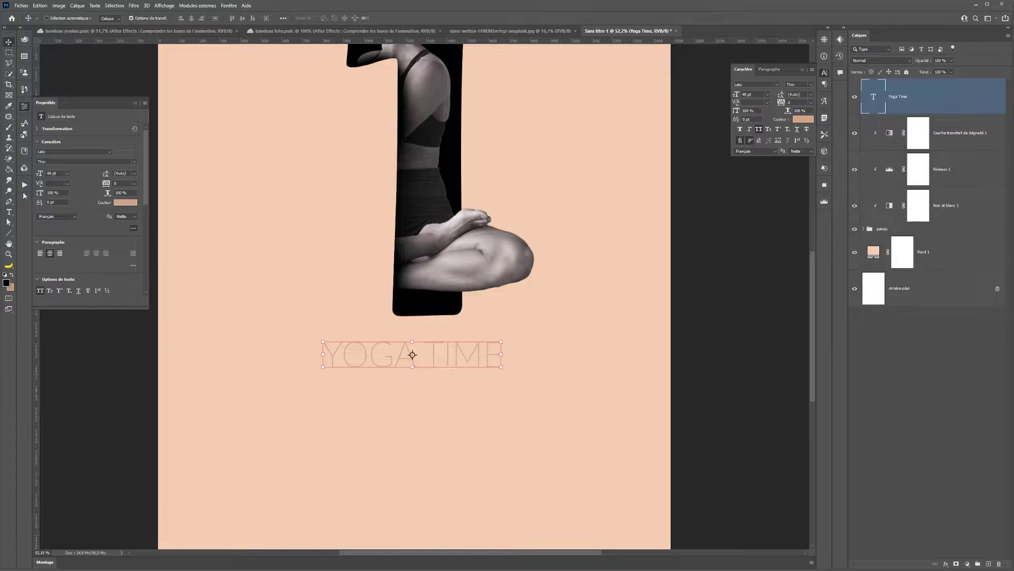
# - Draw a horizontal line 4 px thick and about 847 px long just beneath the title
pyautogui.click(8, 232)
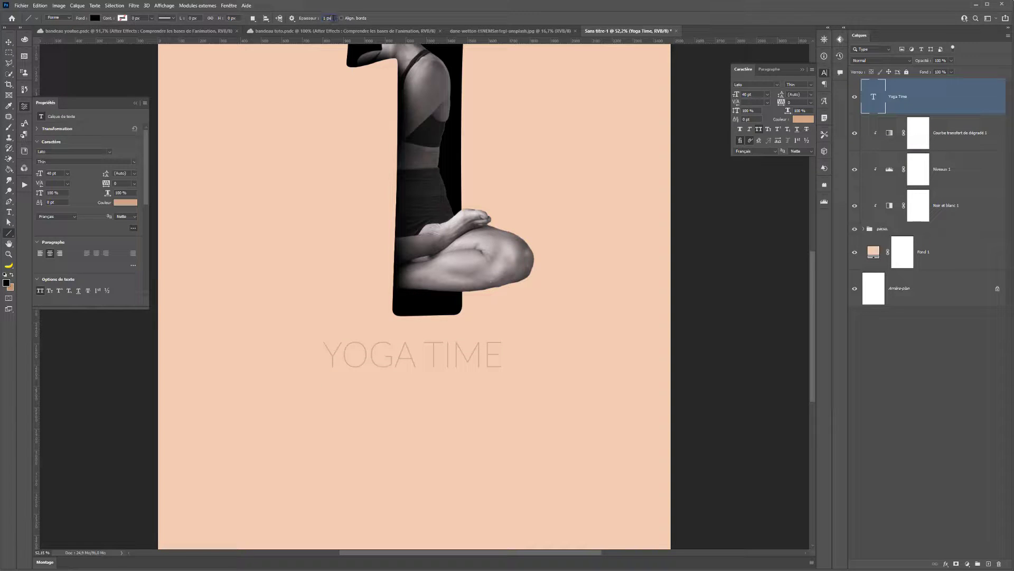
pyautogui.write('3')
pyautogui.press('Return')
pyautogui.moveTo(326, 377)
pyautogui.mouseDown()
pyautogui.moveTo(516, 381)
pyautogui.moveTo(501, 381)
pyautogui.mouseUp()
pyautogui.click(9, 55)
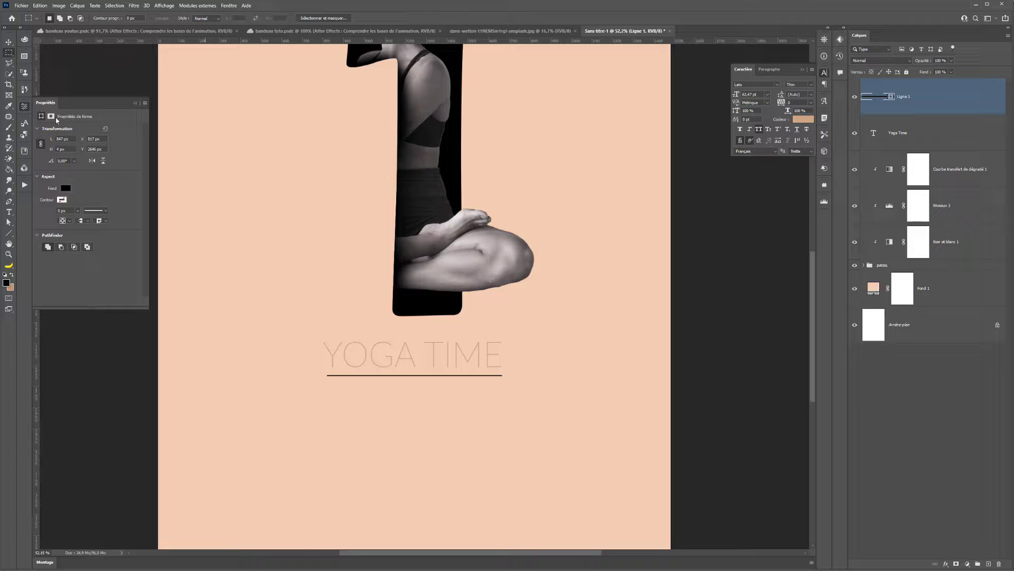
# - Fill the line under the title with the tan colour sampled from the title text, cea689
pyautogui.doubleClick(871, 98)
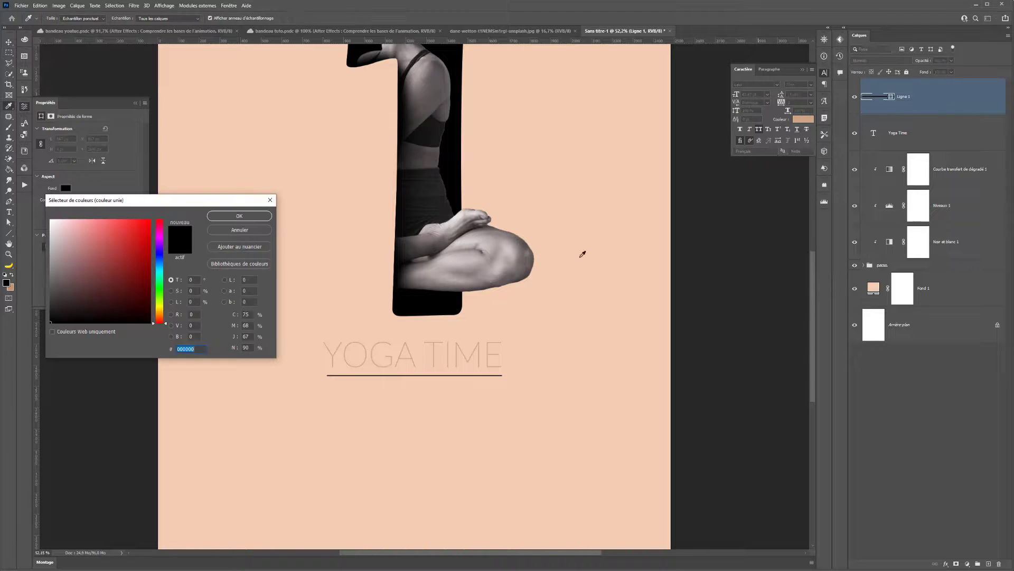
pyautogui.click(407, 342)
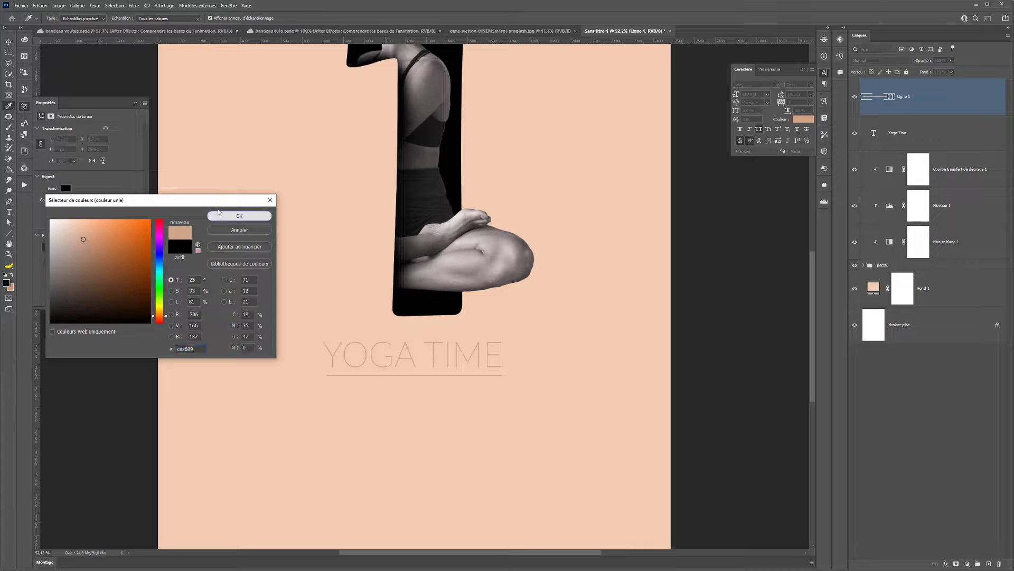
pyautogui.click(235, 217)
pyautogui.click(8, 42)
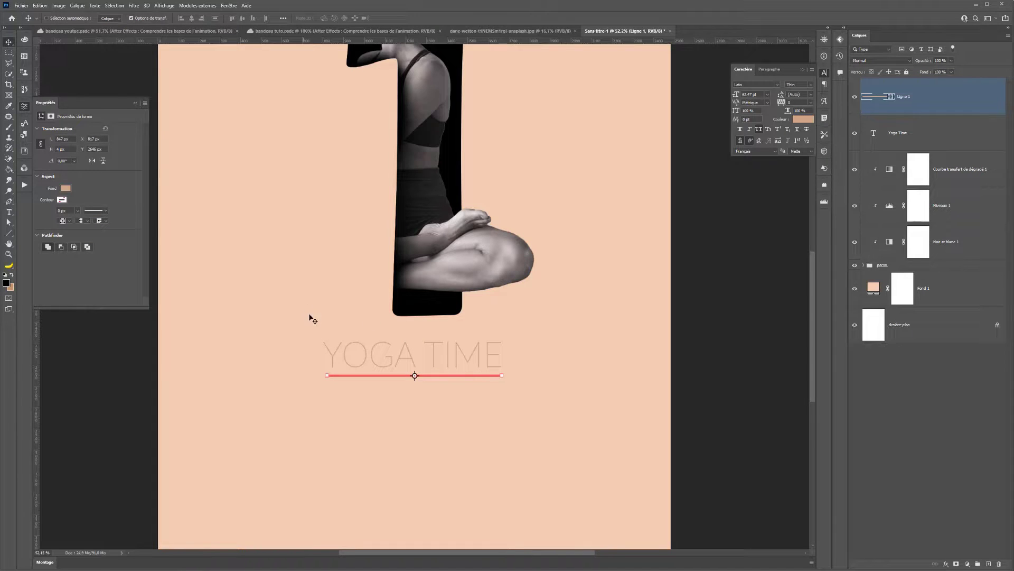
pyautogui.scroll(-3, 312, 320)
pyautogui.scroll(-2, 344, 346)
pyautogui.press('m')
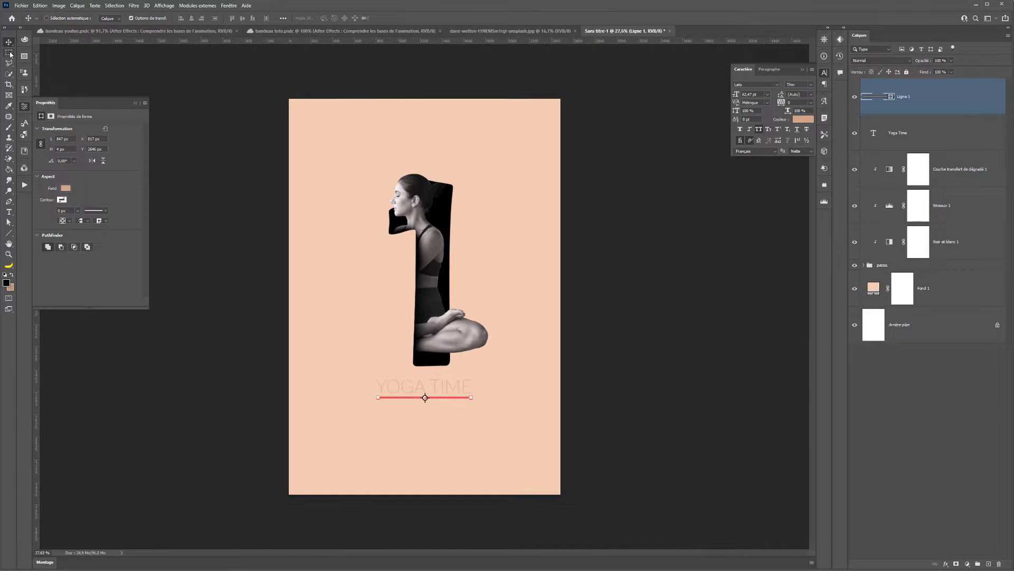
pyautogui.scroll(-2, 371, 332)
pyautogui.scroll(1, 371, 332)
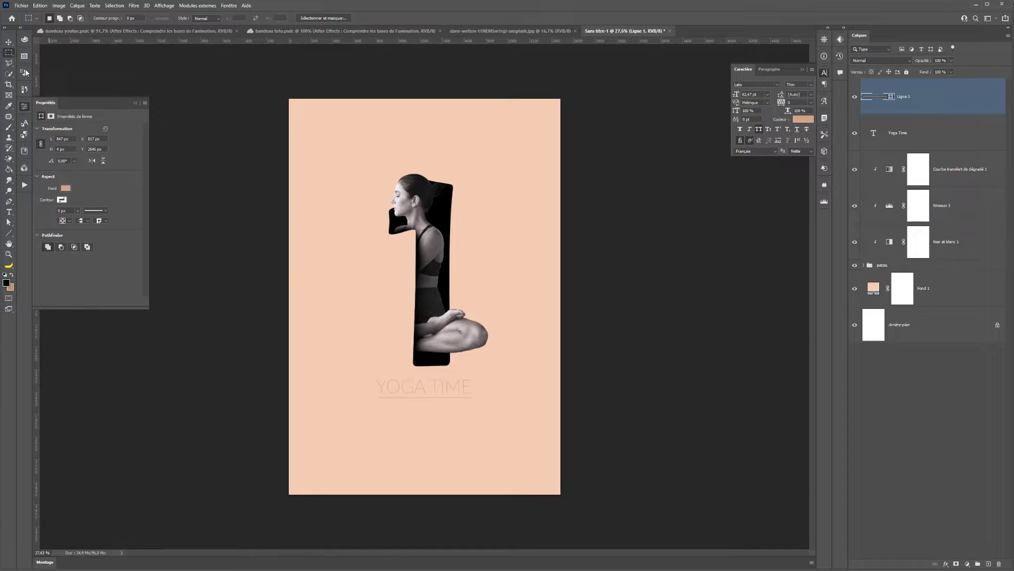
pyautogui.click(8, 95)
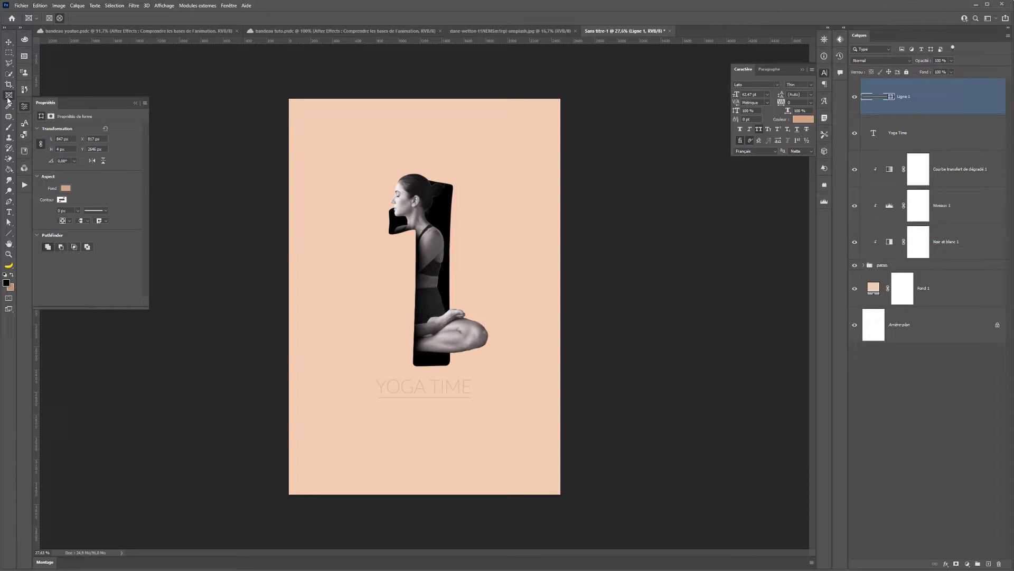
# - Crop the canvas to a nearly square frame around the figure, the digit 1 and the underlined title
pyautogui.click(8, 85)
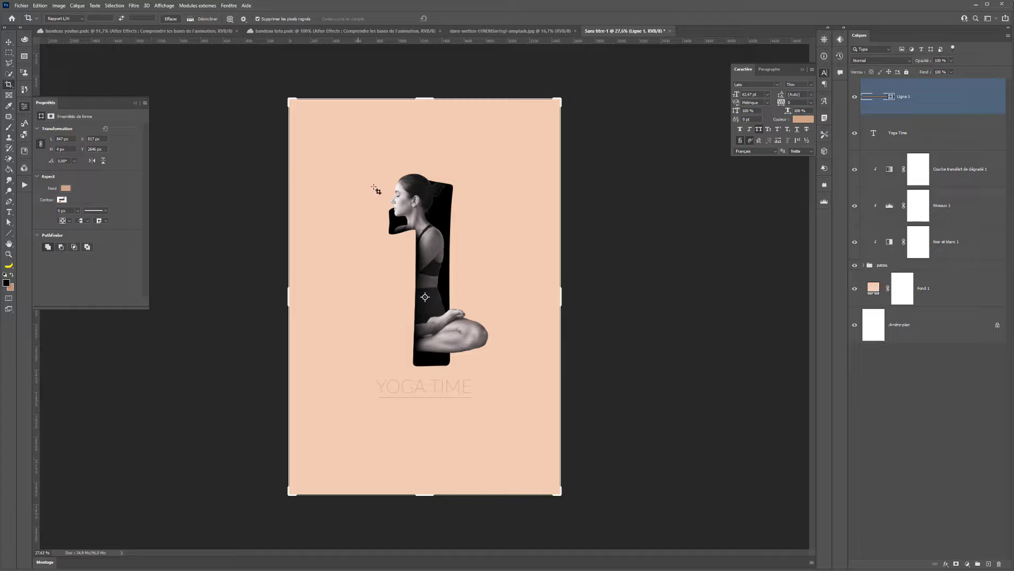
pyautogui.moveTo(317, 151); pyautogui.dragTo(586, 458)
pyautogui.moveTo(485, 381)
pyautogui.mouseDown()
pyautogui.moveTo(502, 384)
pyautogui.moveTo(491, 385)
pyautogui.mouseUp()
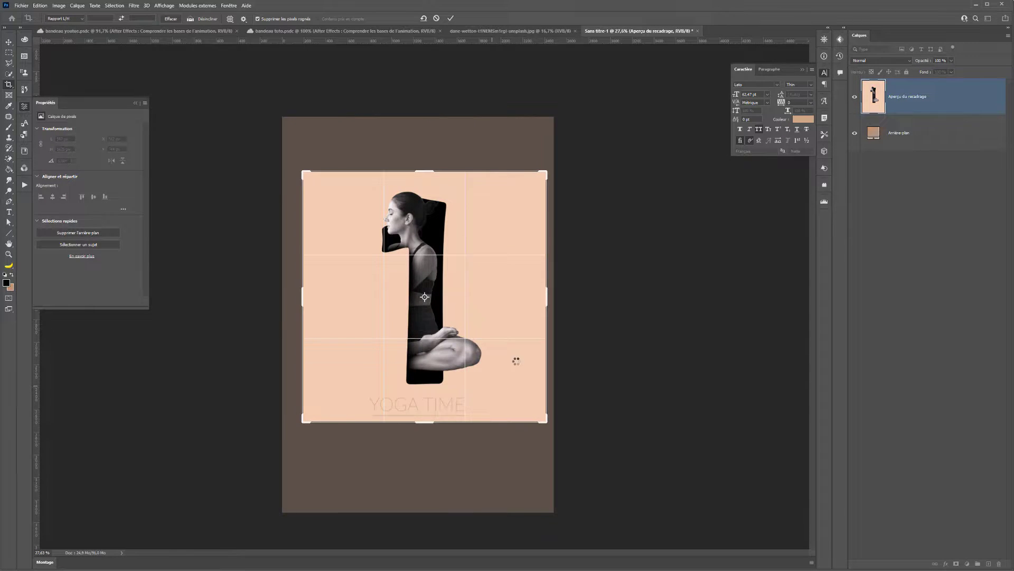
pyautogui.press('Return')
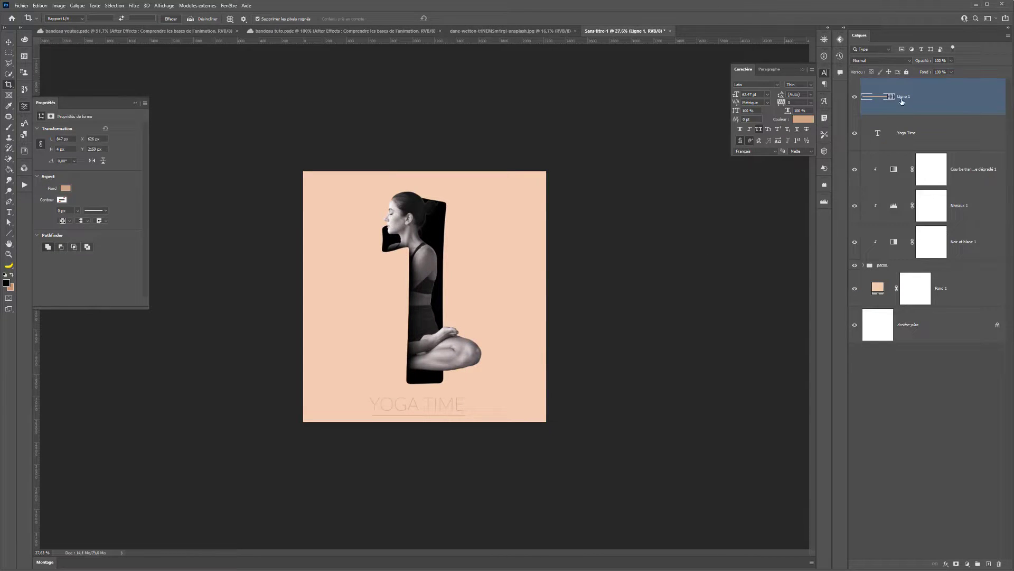
# - Group the Yoga Time text with its line and try to centre the group horizontally on the Fond 1 layer
pyautogui.keyDown('shift'); pyautogui.click(905, 133); pyautogui.keyUp('shift')
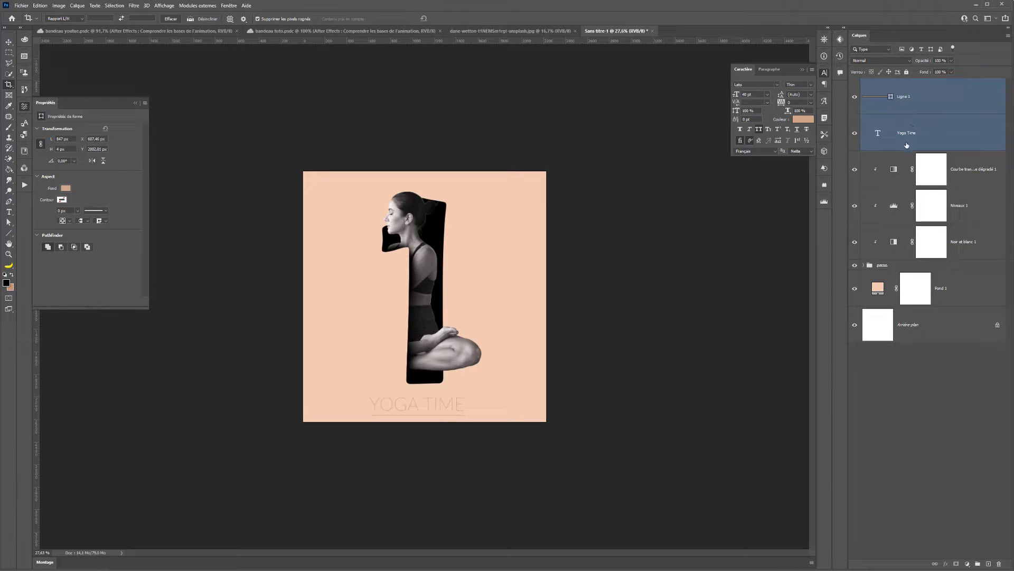
pyautogui.hotkey('ctrl', 'g')
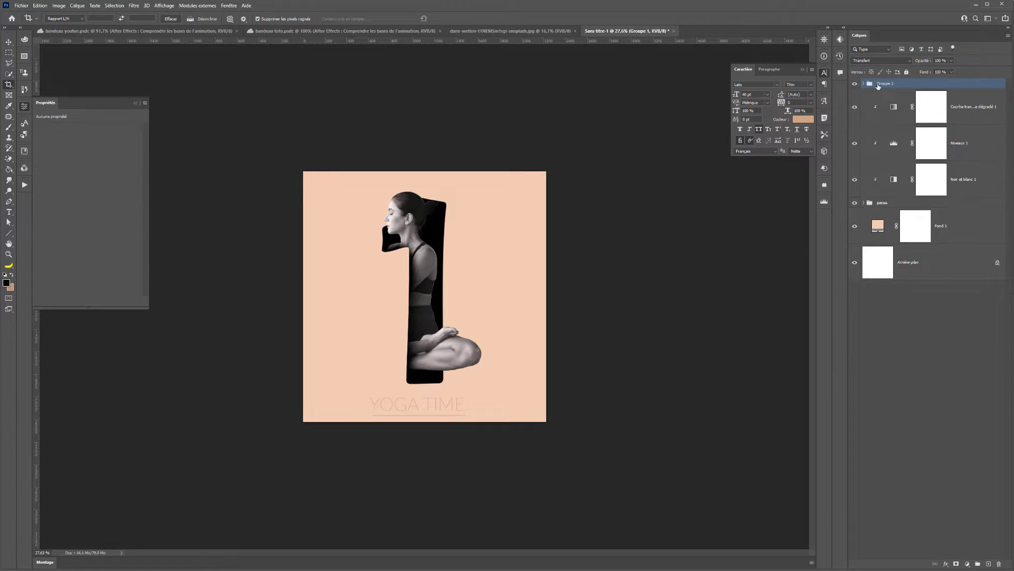
pyautogui.keyDown('ctrl'); pyautogui.click(955, 240); pyautogui.keyUp('ctrl')
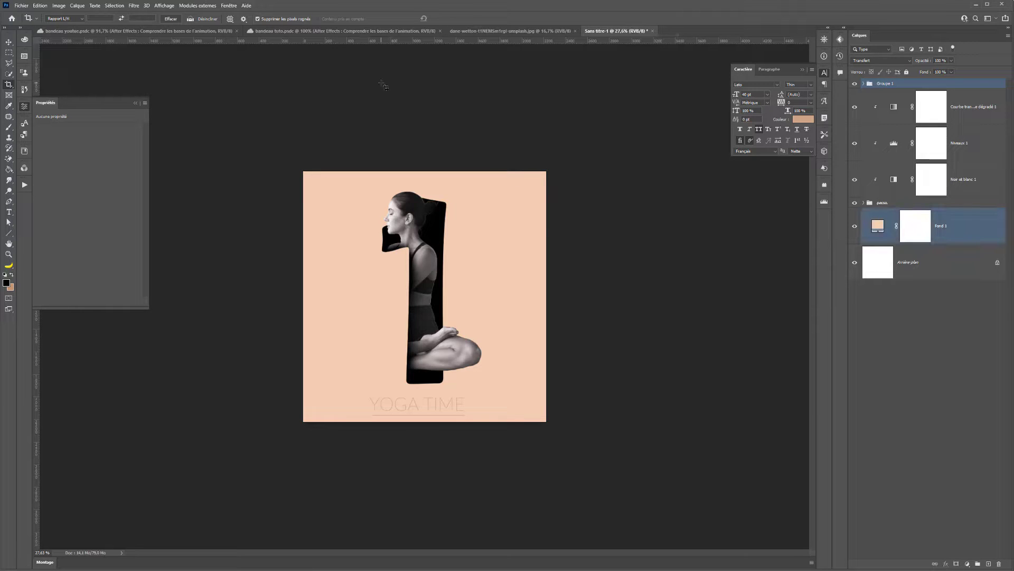
pyautogui.press('v')
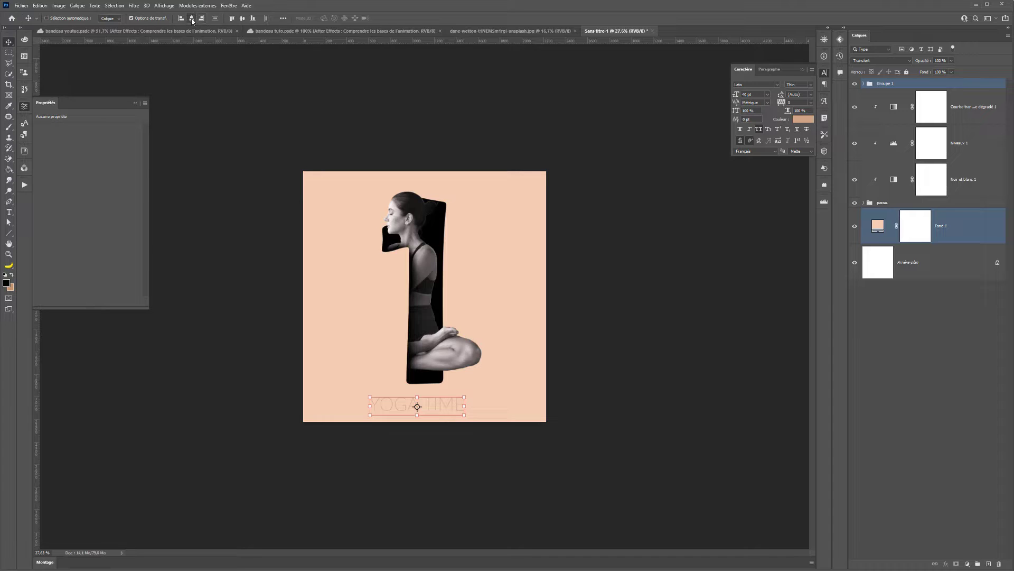
pyautogui.click(192, 20)
# - Try to centre the perso group horizontally on the background layer
pyautogui.click(877, 204)
pyautogui.click(881, 265)
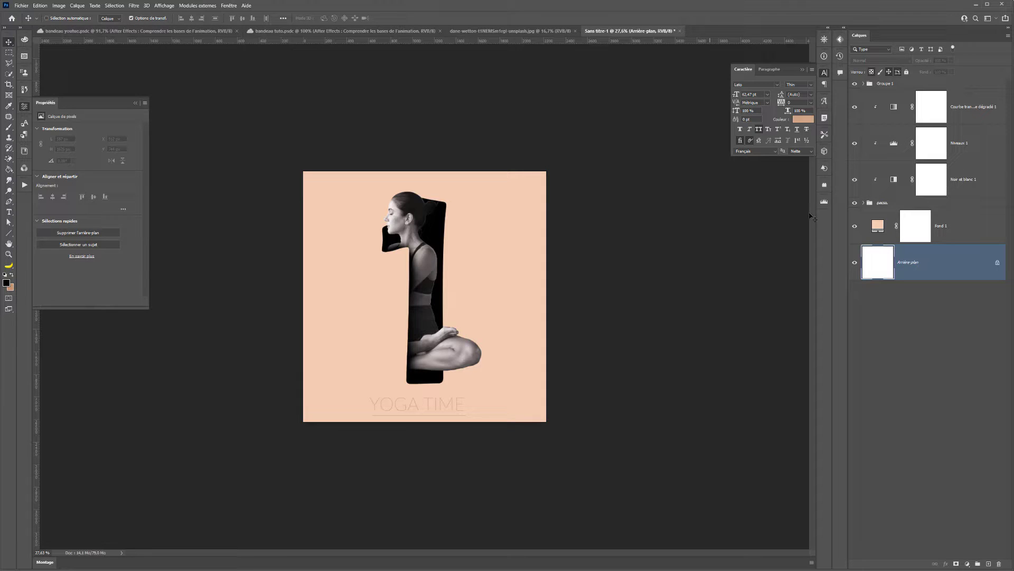
pyautogui.keyDown('ctrl'); pyautogui.click(879, 203); pyautogui.keyUp('ctrl')
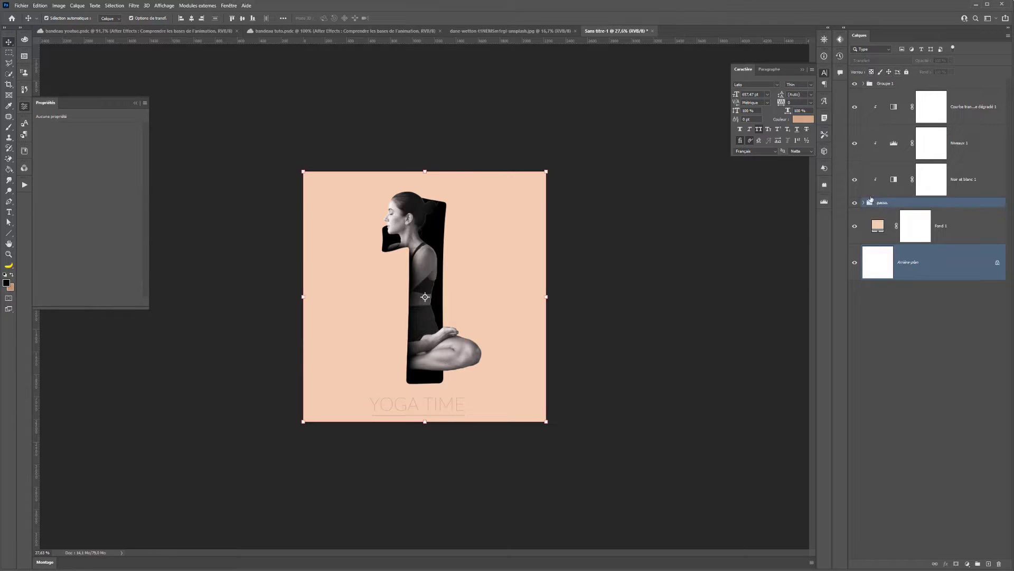
pyautogui.click(191, 18)
pyautogui.click(8, 53)
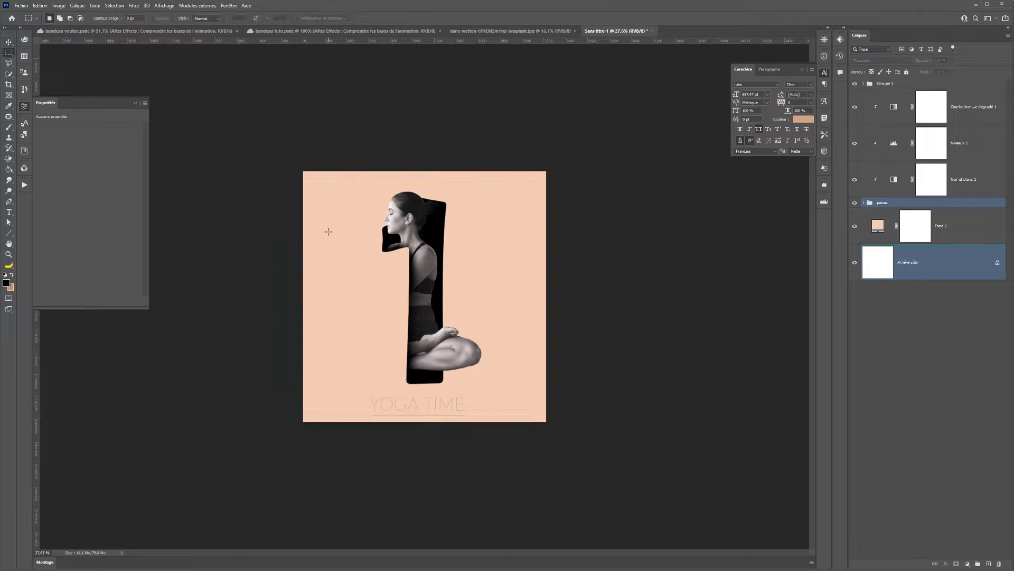
pyautogui.press('v')
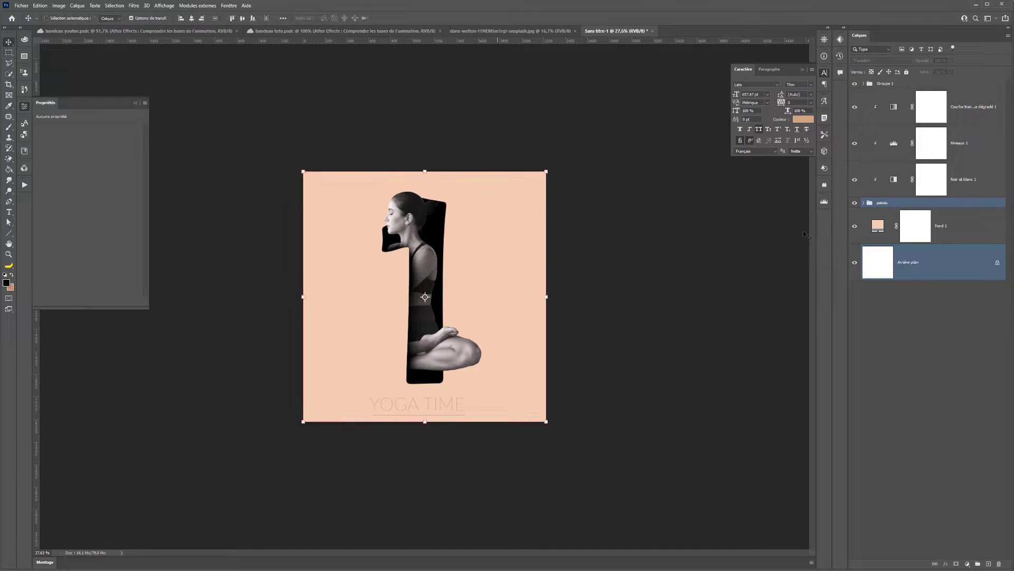
# - Check the layers inside the perso group by toggling their visibility, and delete the unused clipped photo layer Calque 1
pyautogui.click(867, 203)
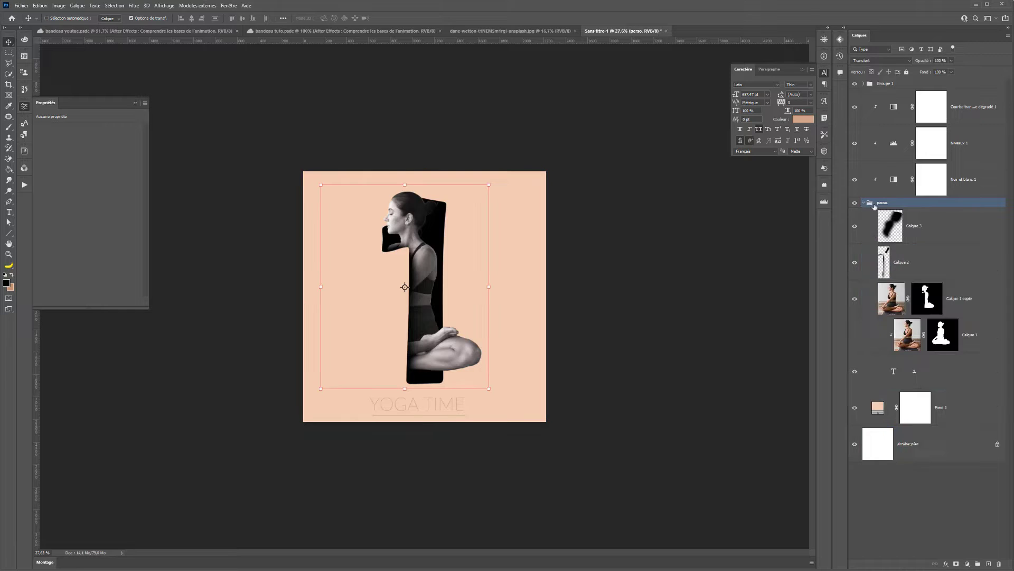
pyautogui.click(863, 203)
pyautogui.click(855, 225)
pyautogui.click(855, 225)
pyautogui.click(854, 299)
pyautogui.click(854, 299)
pyautogui.click(909, 342)
pyautogui.press('Delete')
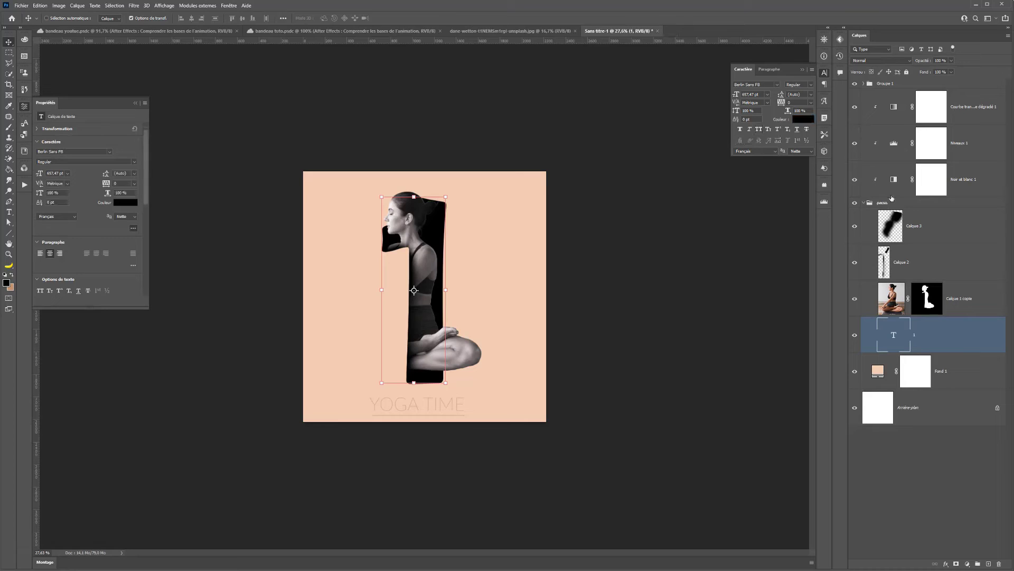
# - Compare the figure with and without the Calque 1 copie layer and its mask
pyautogui.click(883, 205)
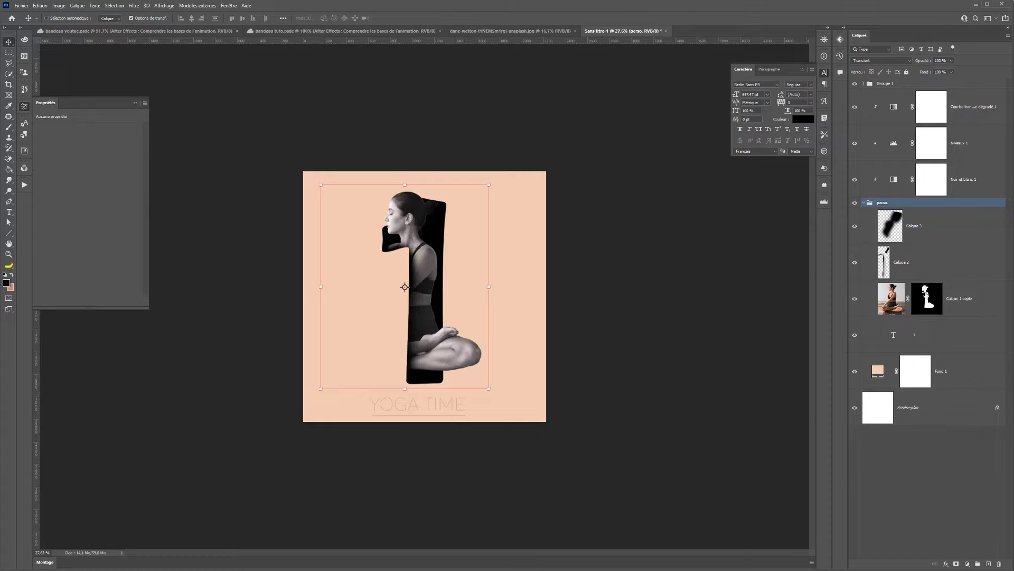
pyautogui.keyDown('shift'); pyautogui.click(928, 303); pyautogui.keyUp('shift')
pyautogui.keyDown('shift'); pyautogui.click(928, 302); pyautogui.keyUp('shift')
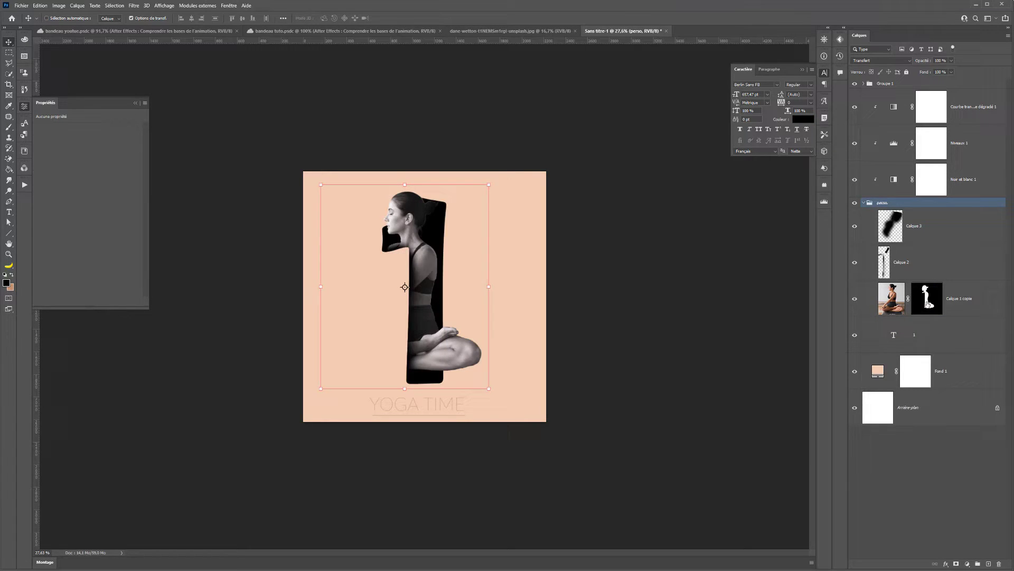
pyautogui.click(855, 299)
pyautogui.click(854, 300)
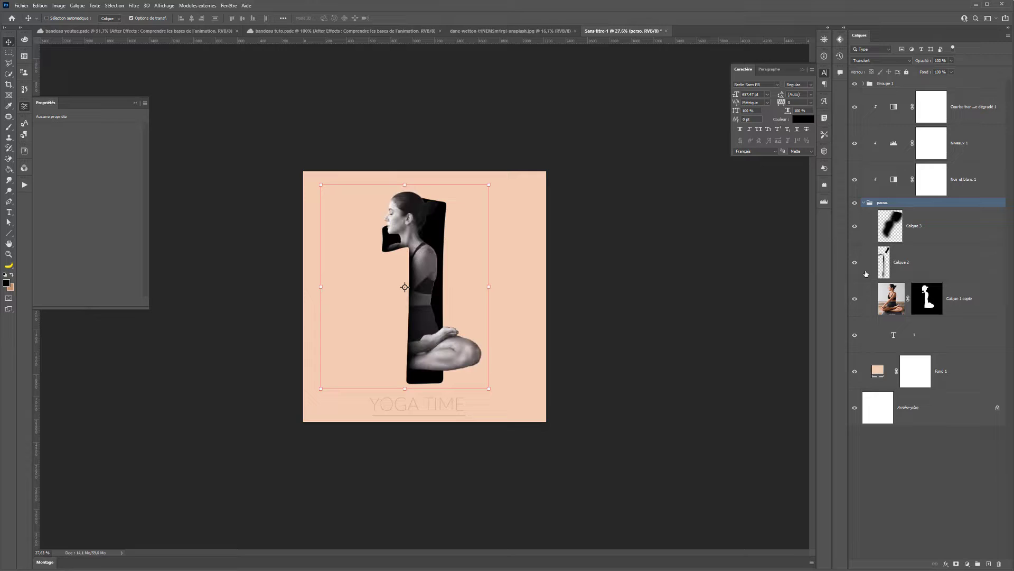
pyautogui.click(886, 231)
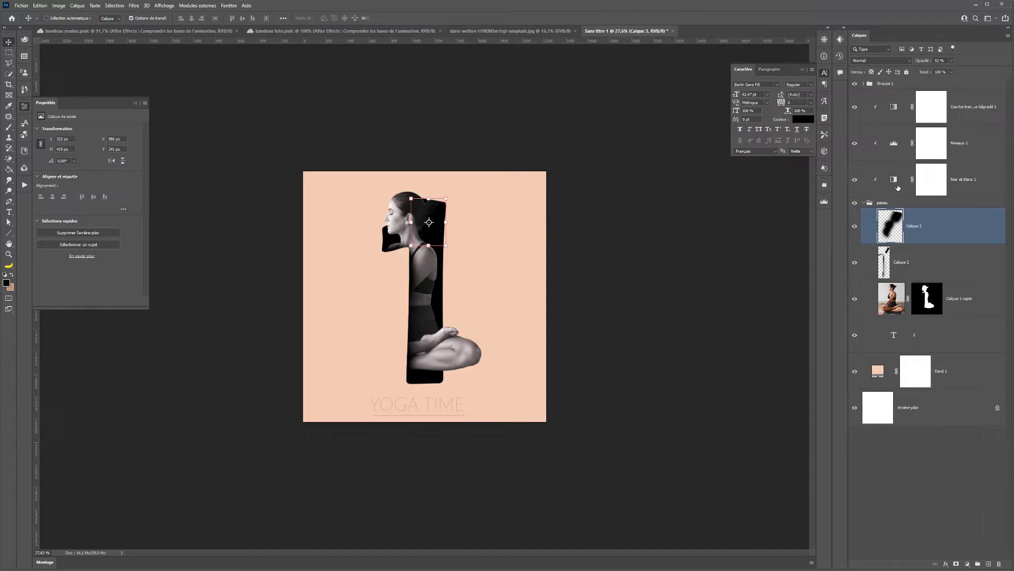
# - Collapse the perso group and move it slightly to the right towards the canvas centre
pyautogui.click(880, 204)
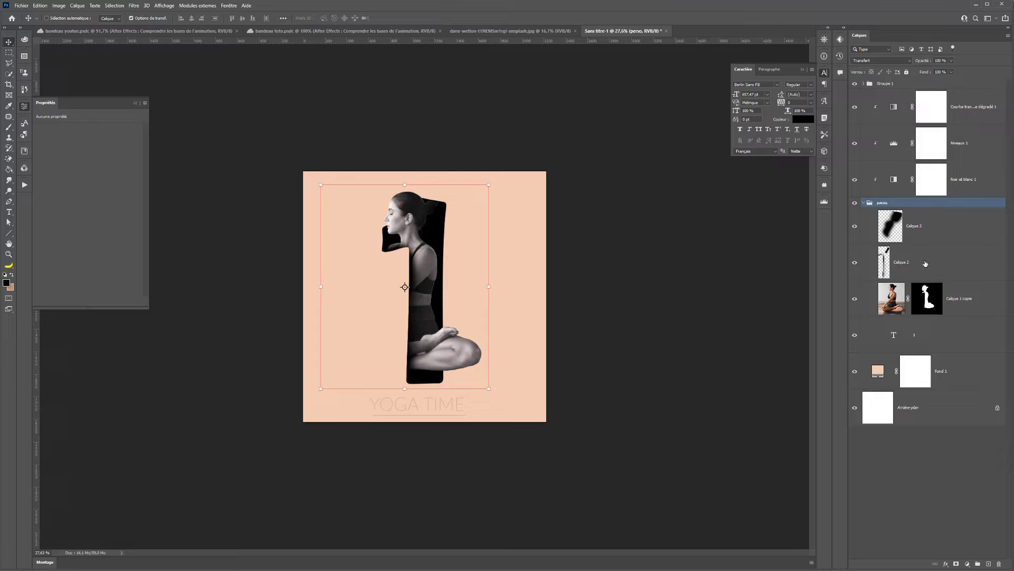
pyautogui.click(864, 203)
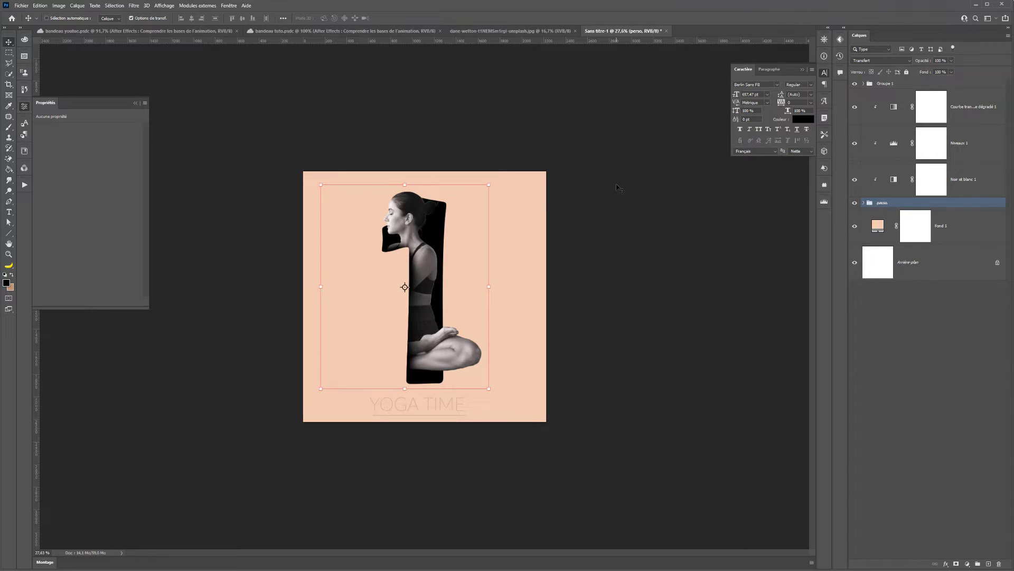
pyautogui.moveTo(442, 266); pyautogui.dragTo(446, 266)
# - Move the group holding the title and its line slightly up and right, nearer the centre beneath the figure
pyautogui.moveTo(450, 403); pyautogui.dragTo(461, 408)
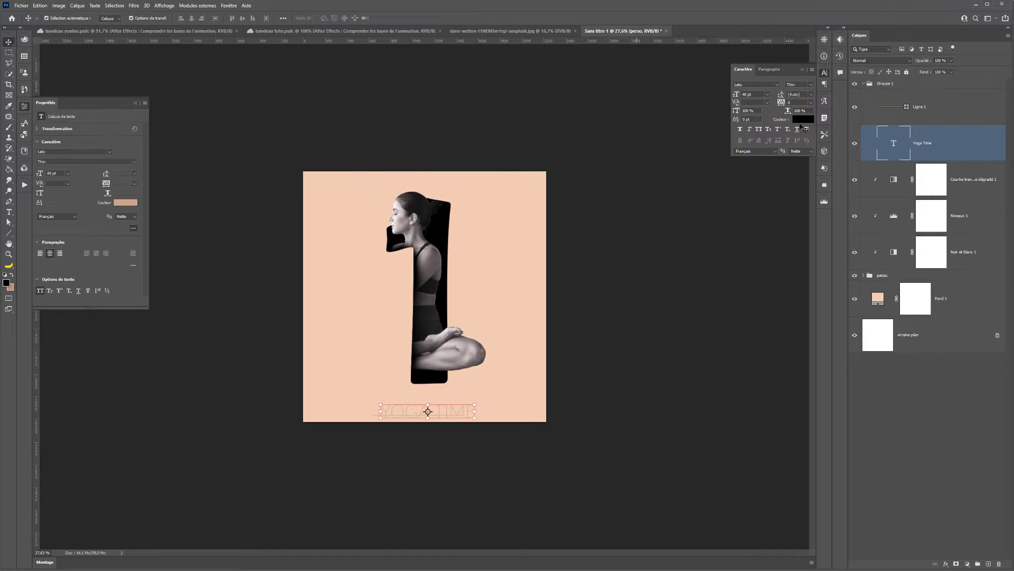
pyautogui.hotkey('ctrl', 'z')
pyautogui.click(884, 85)
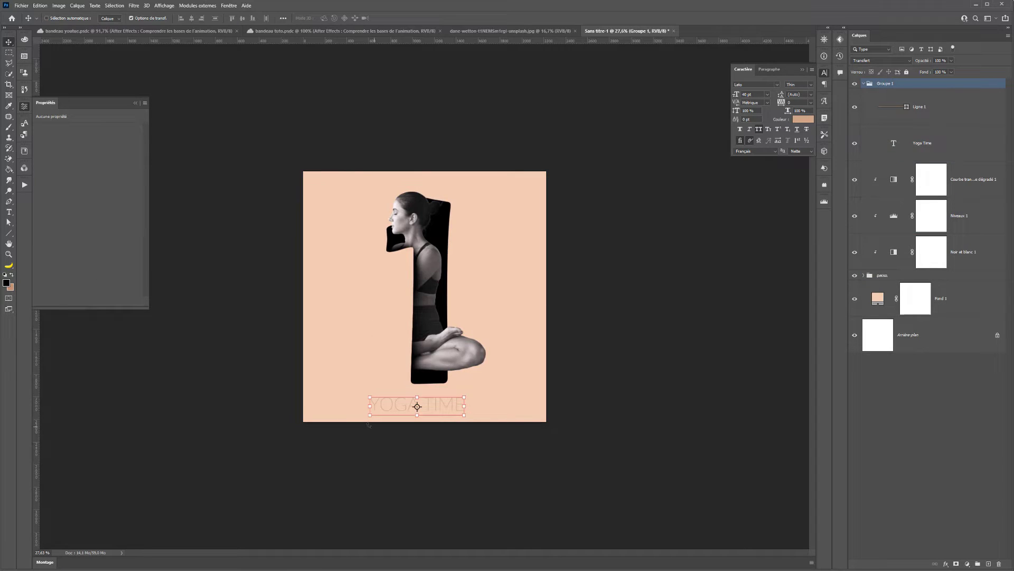
pyautogui.moveTo(453, 410); pyautogui.dragTo(450, 401)
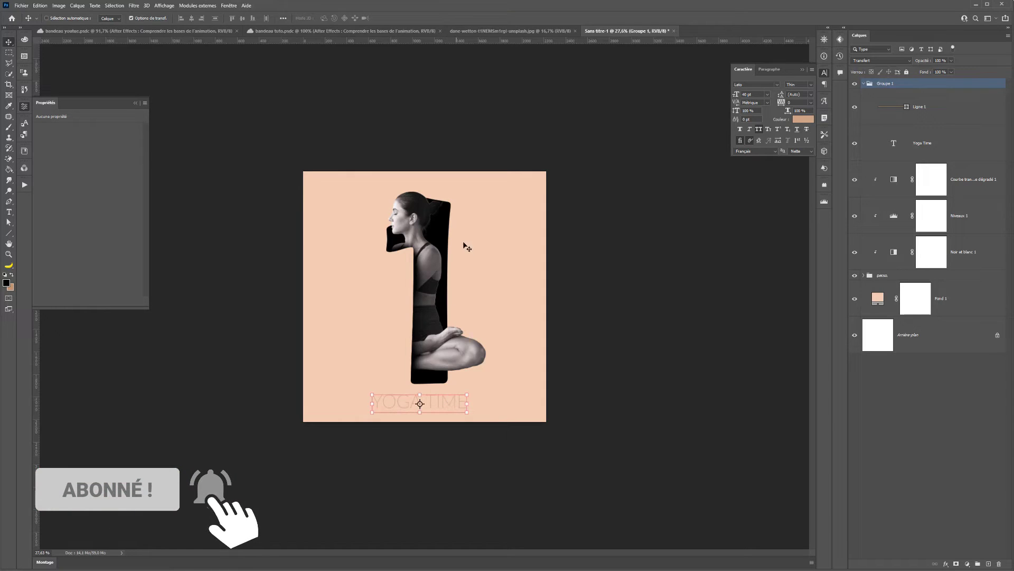